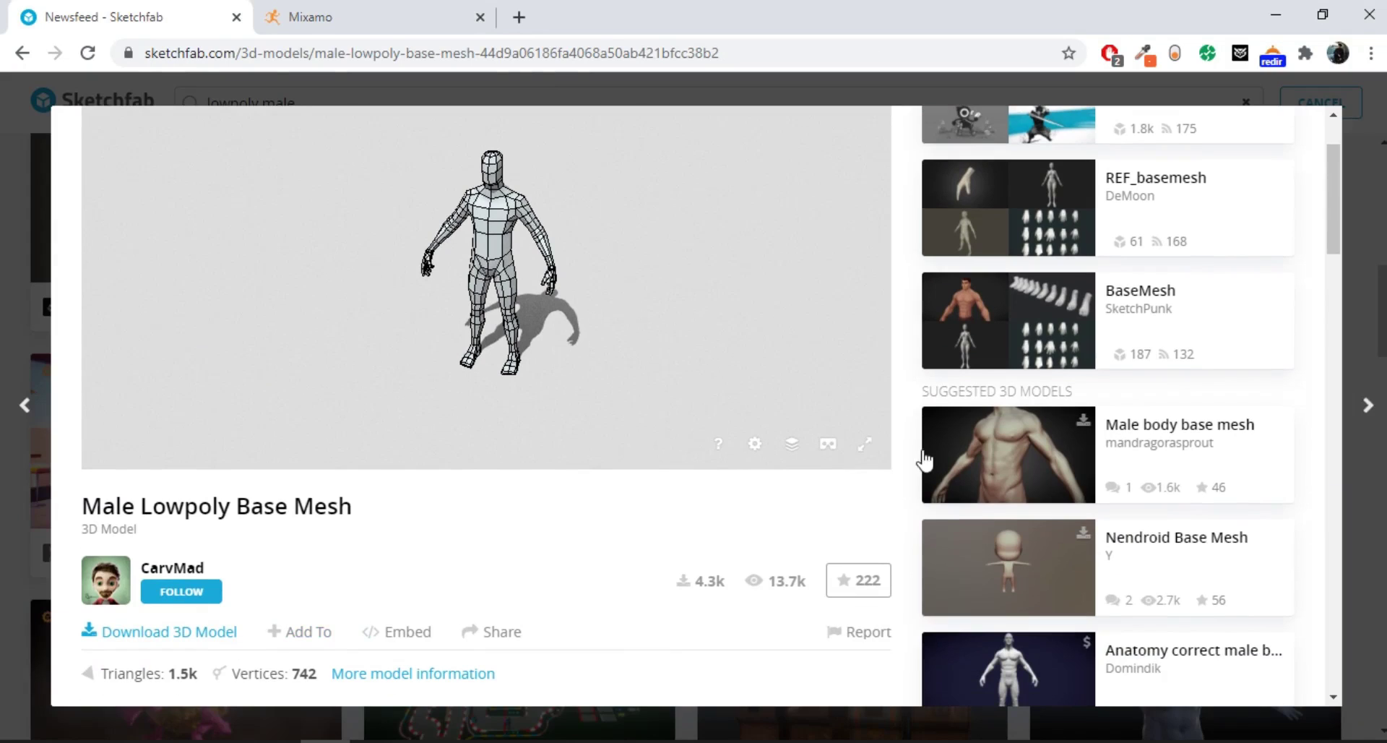
# Switch to Unity, select the BaseMesh object in SampleScene and test the scene briefly in Play mode
pyautogui.scroll(2, 903, 414)
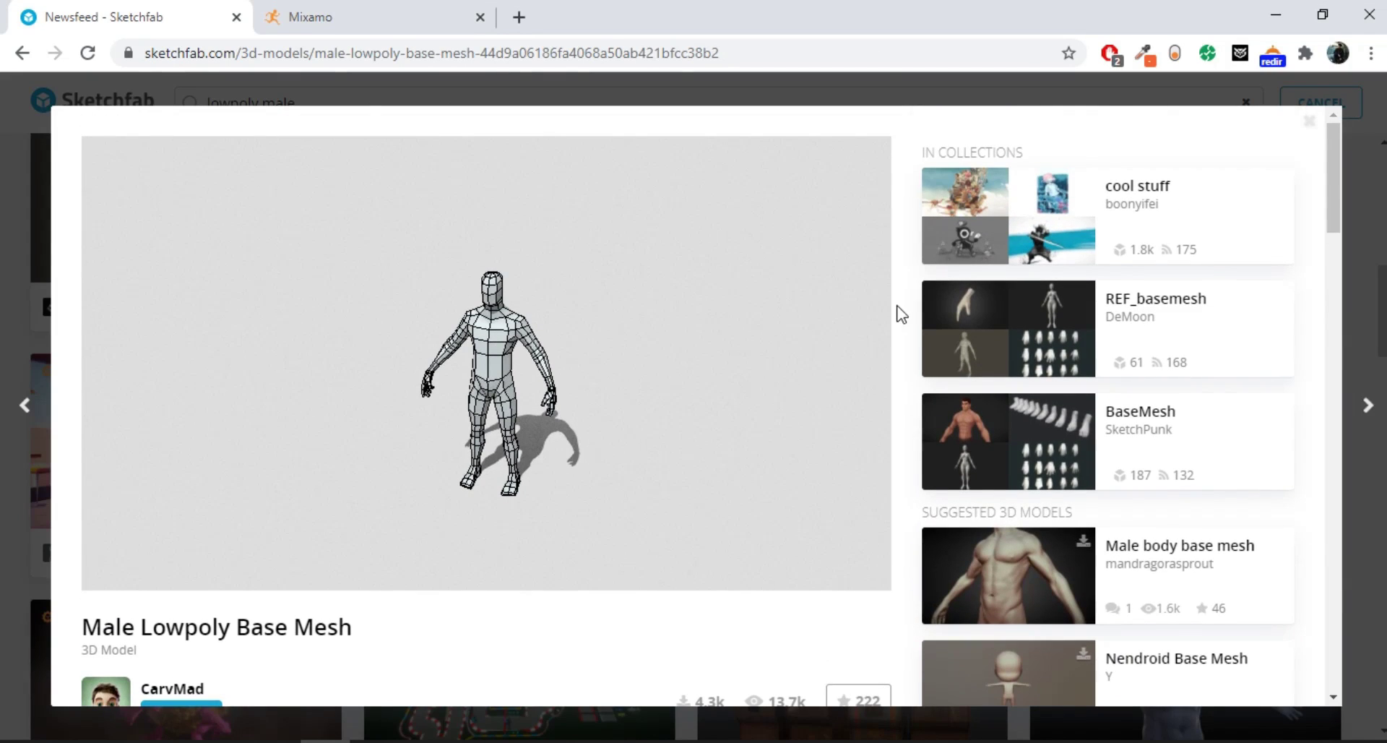
pyautogui.hotkey('alt', 'Tab')
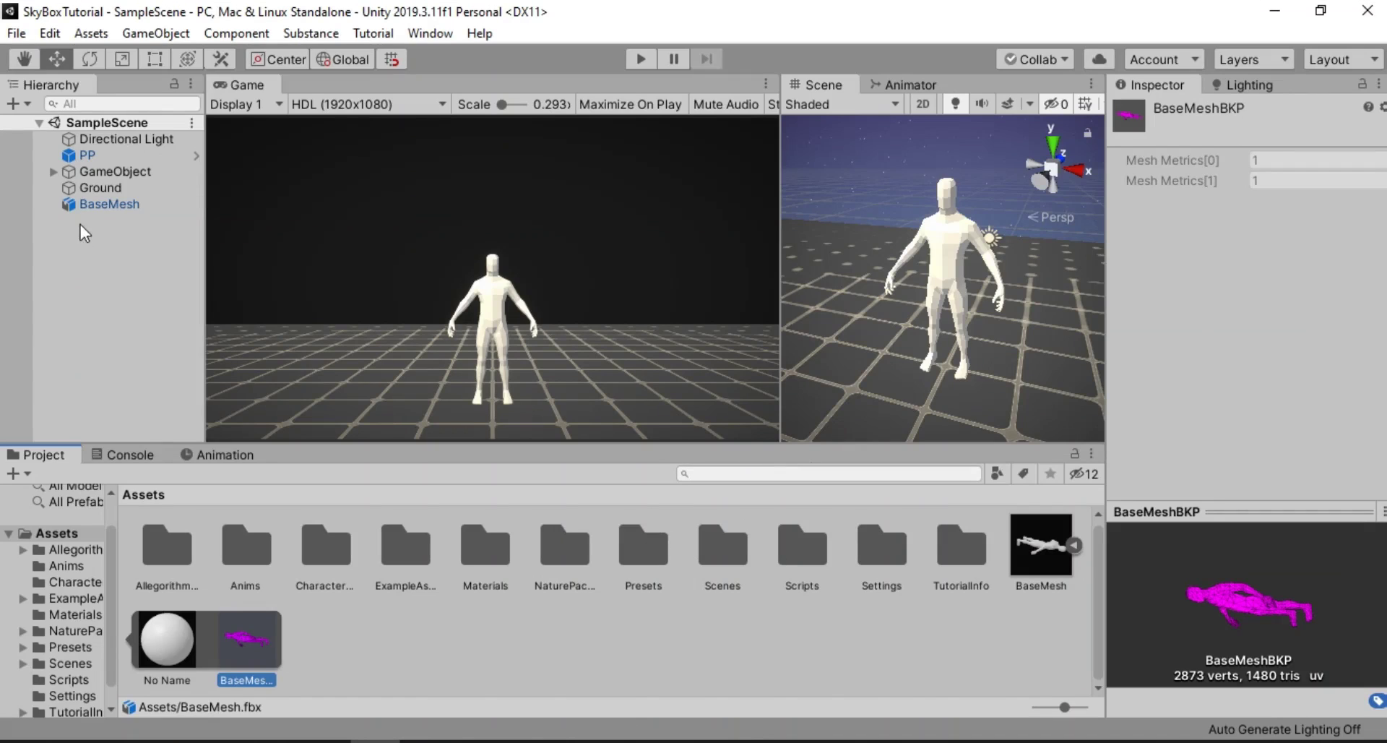
pyautogui.click(95, 202)
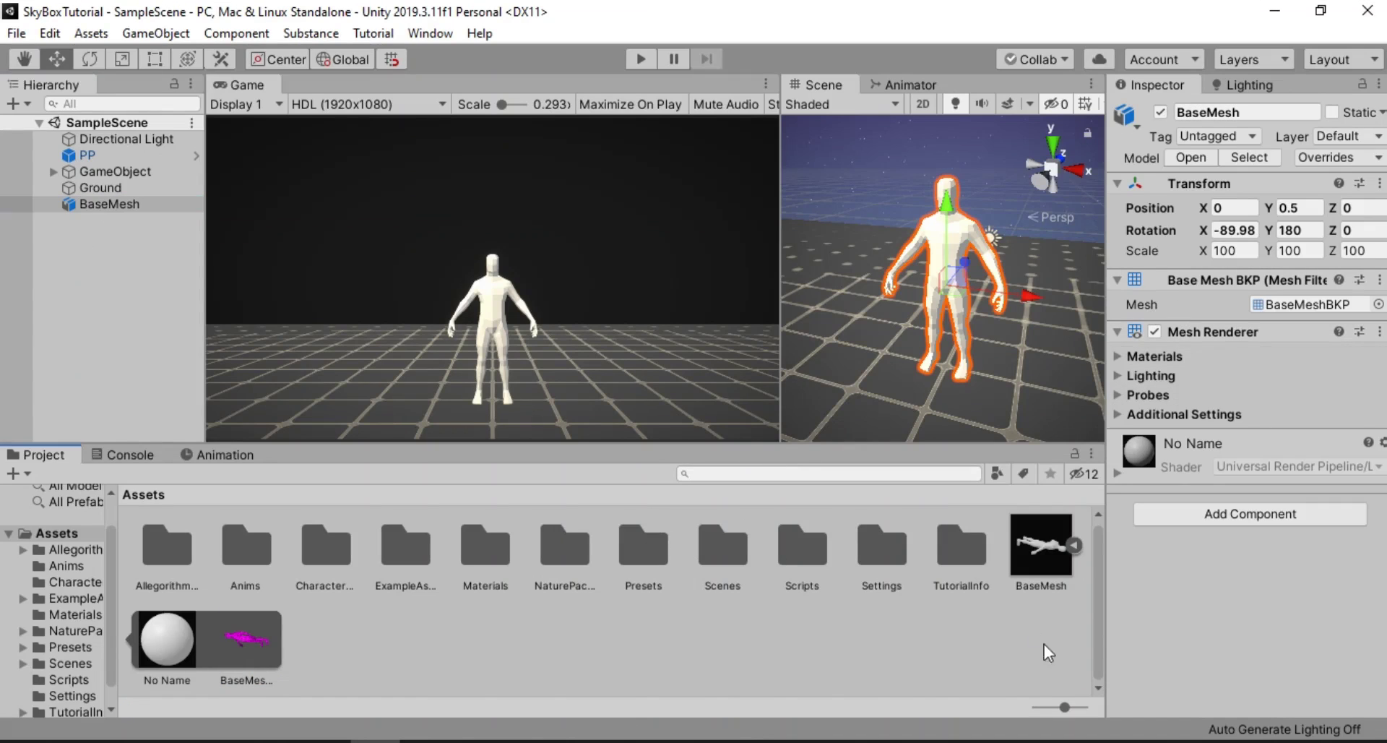
pyautogui.click(643, 64)
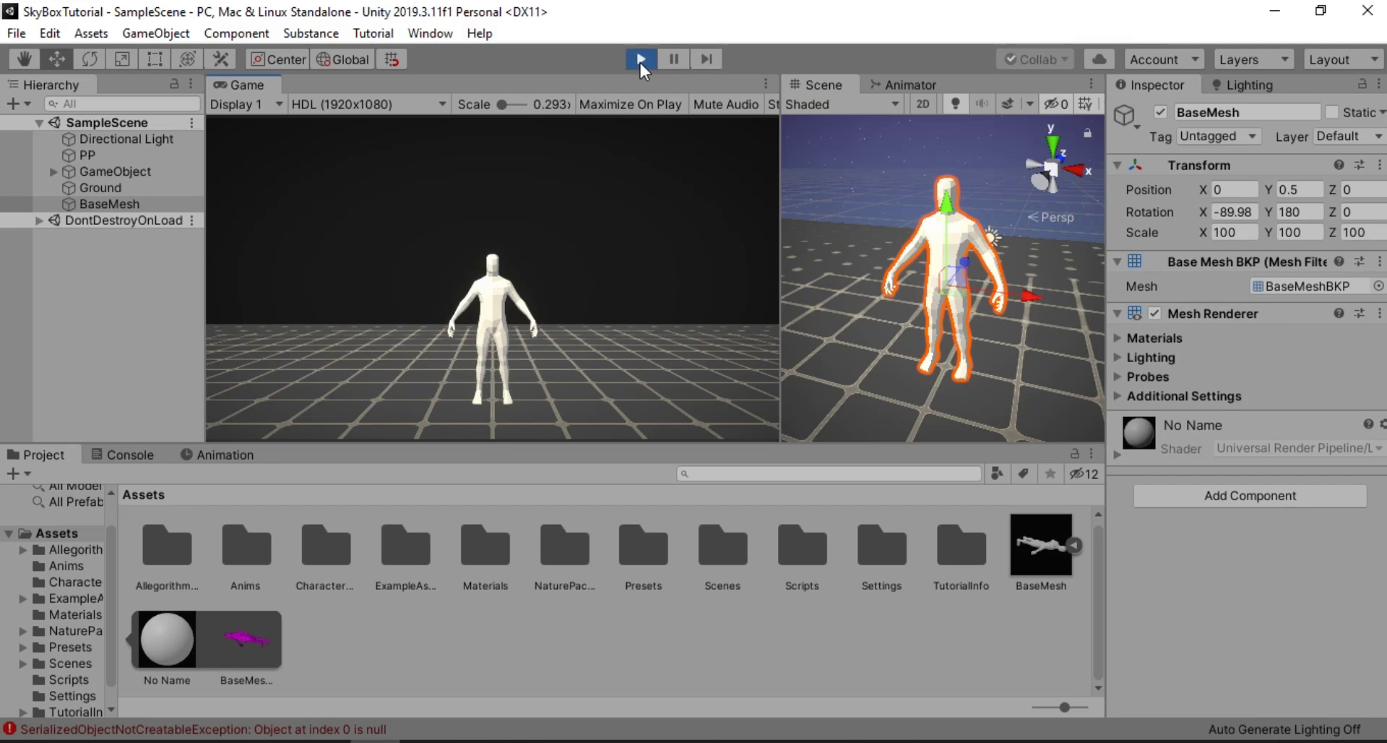
pyautogui.hotkey('ctrl', 'p')
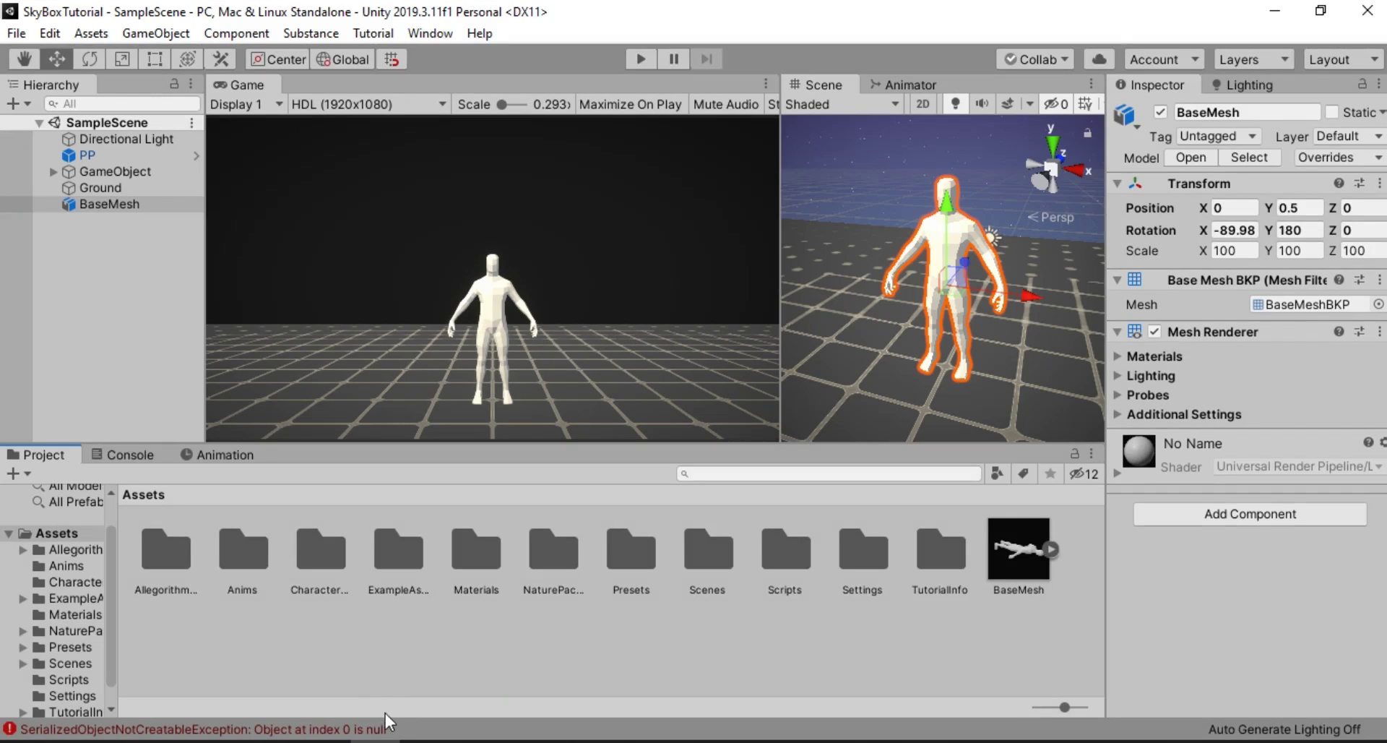
# Return to the browser and examine the Male Lowpoly Base Mesh model in the Sketchfab 3D viewer
pyautogui.hotkey('alt', 'Tab')
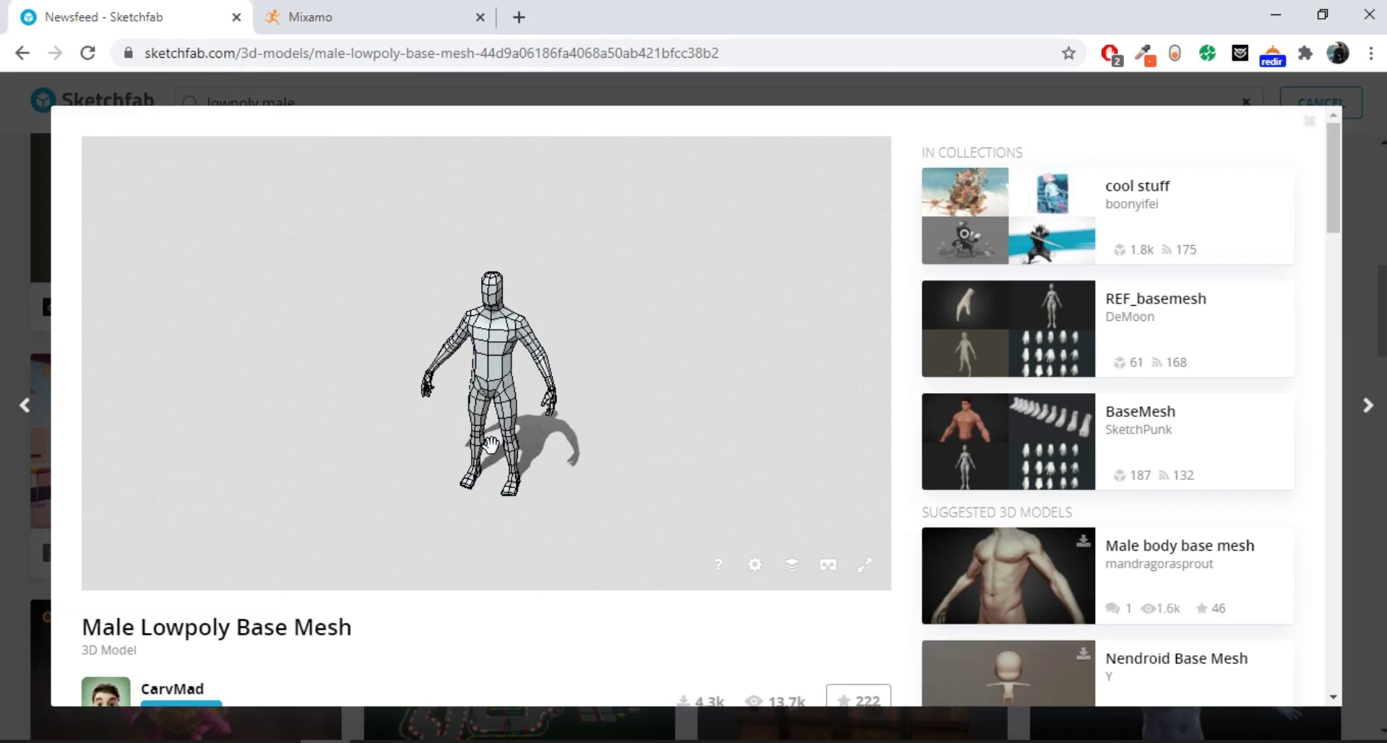
pyautogui.moveTo(491, 442); pyautogui.dragTo(584, 359)
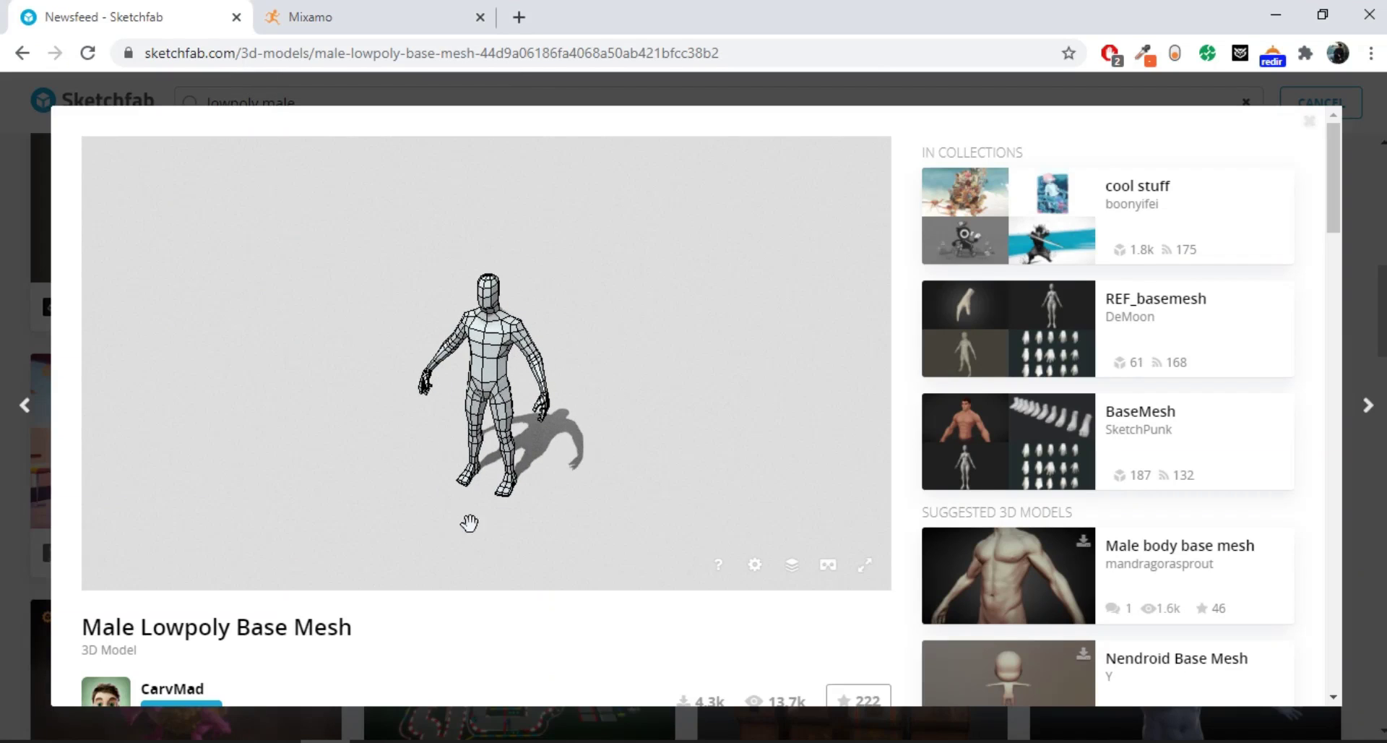
pyautogui.scroll(-2, 908, 547)
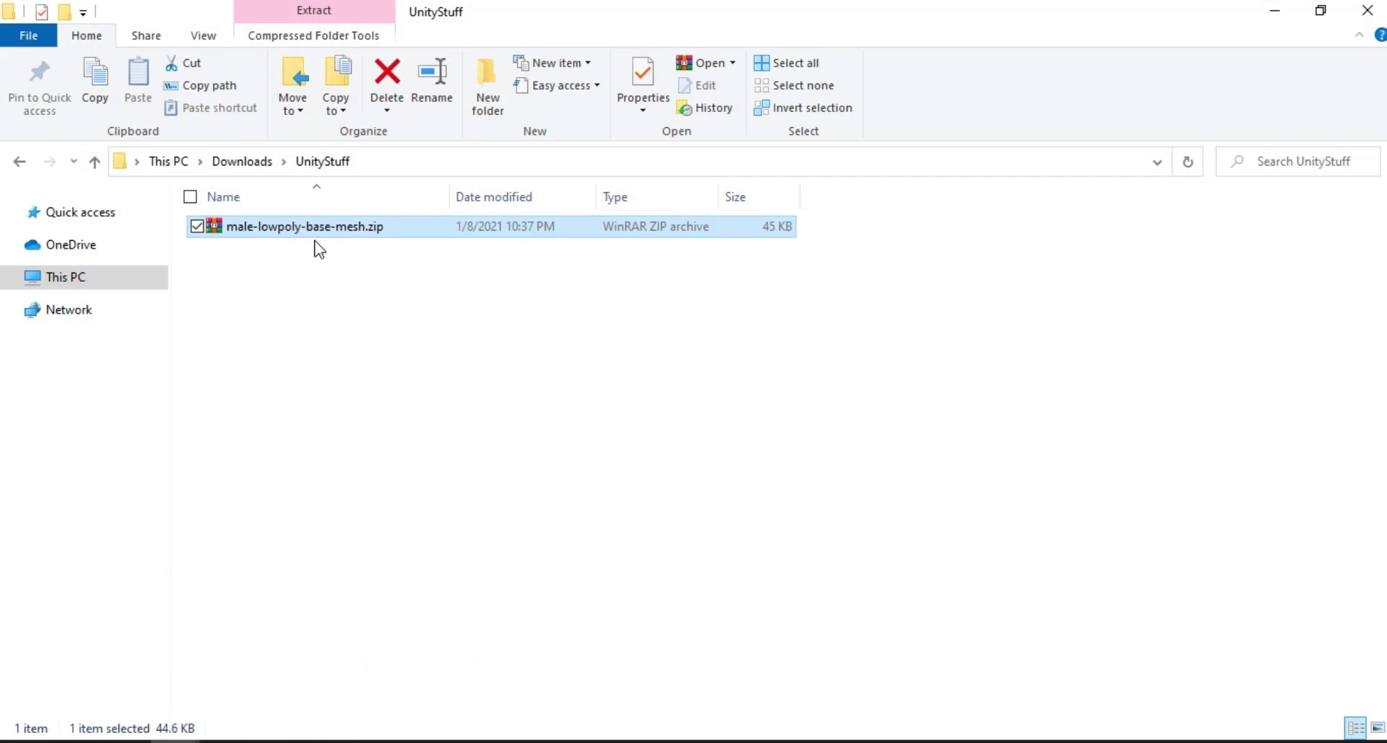
# Inspect the source folder inside male-lowpoly-base-mesh.zip in the UnityStuff folder, and close the archive
pyautogui.doubleClick(265, 236)
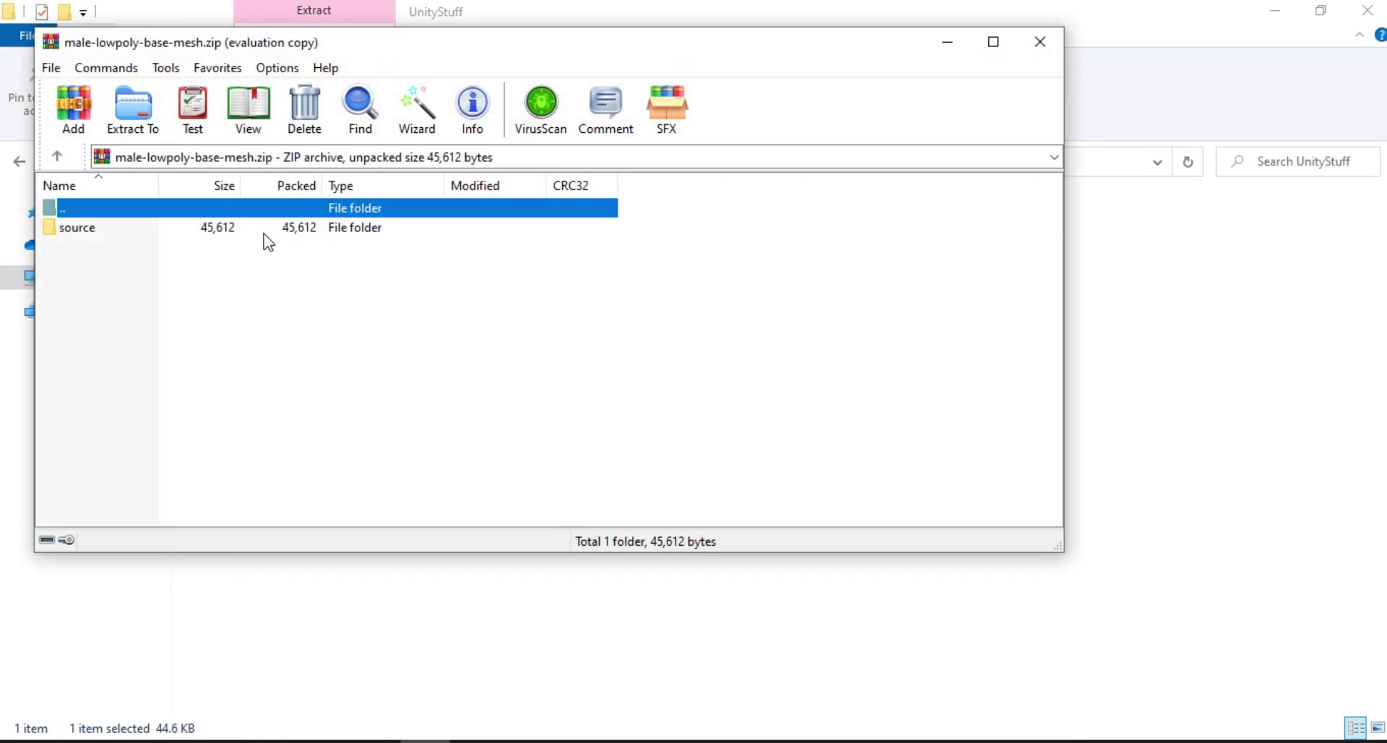
pyautogui.click(705, 222)
pyautogui.doubleClick(103, 228)
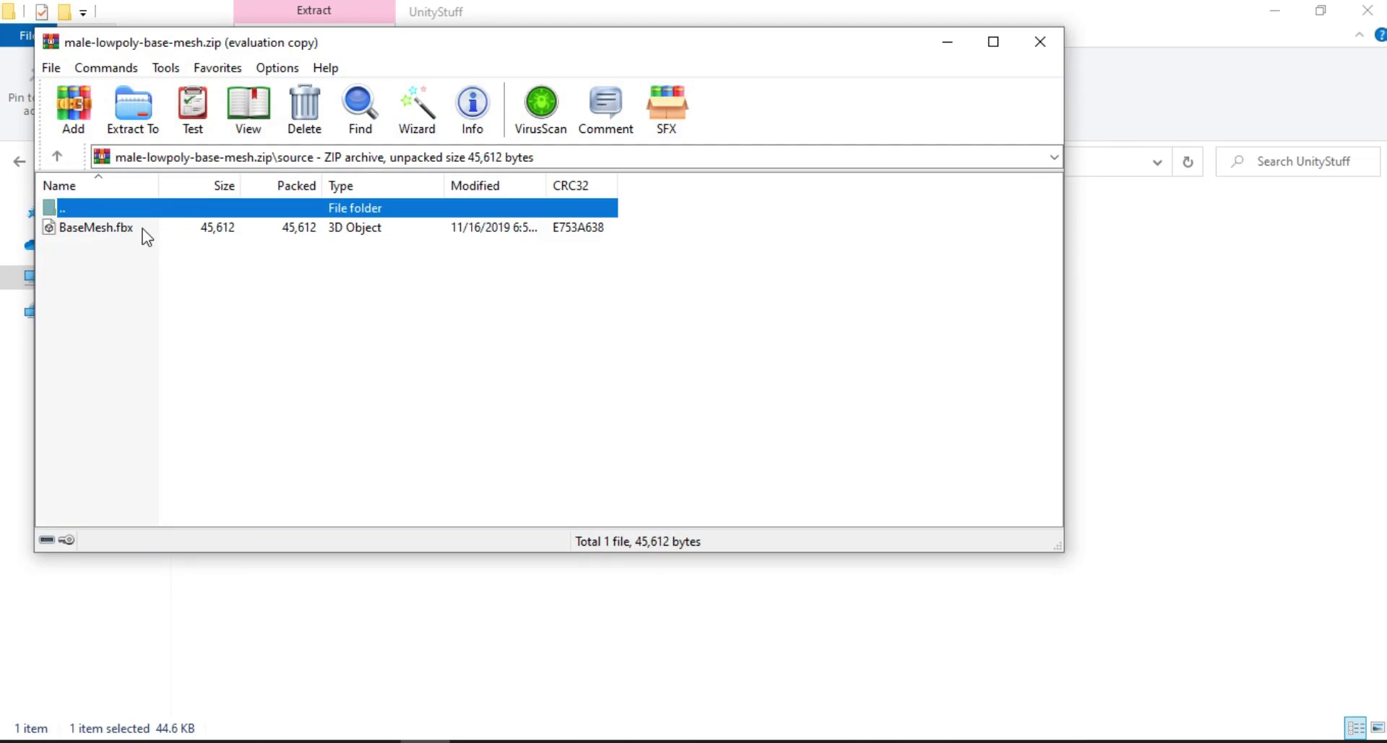
pyautogui.click(1054, 48)
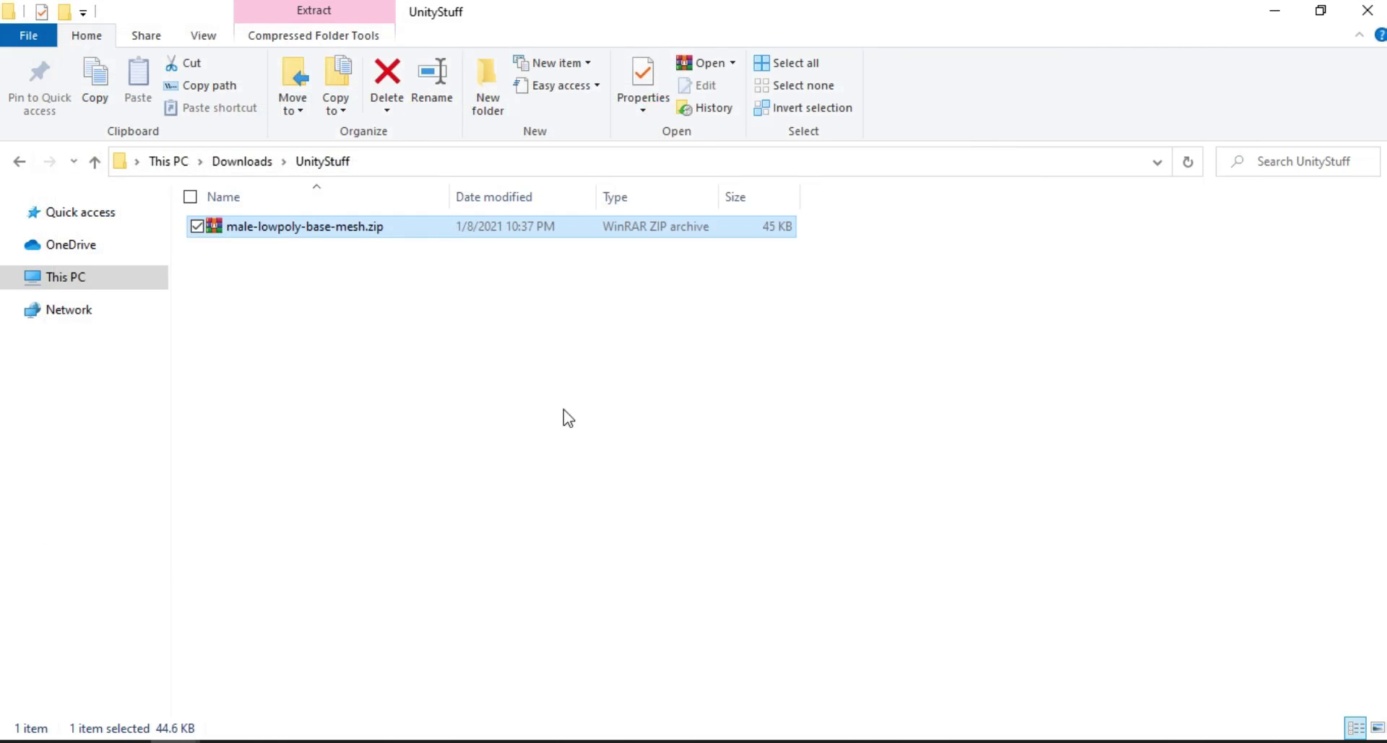
# Switch to Mixamo in the browser and look through its character library and its animation library
pyautogui.click(326, 741)
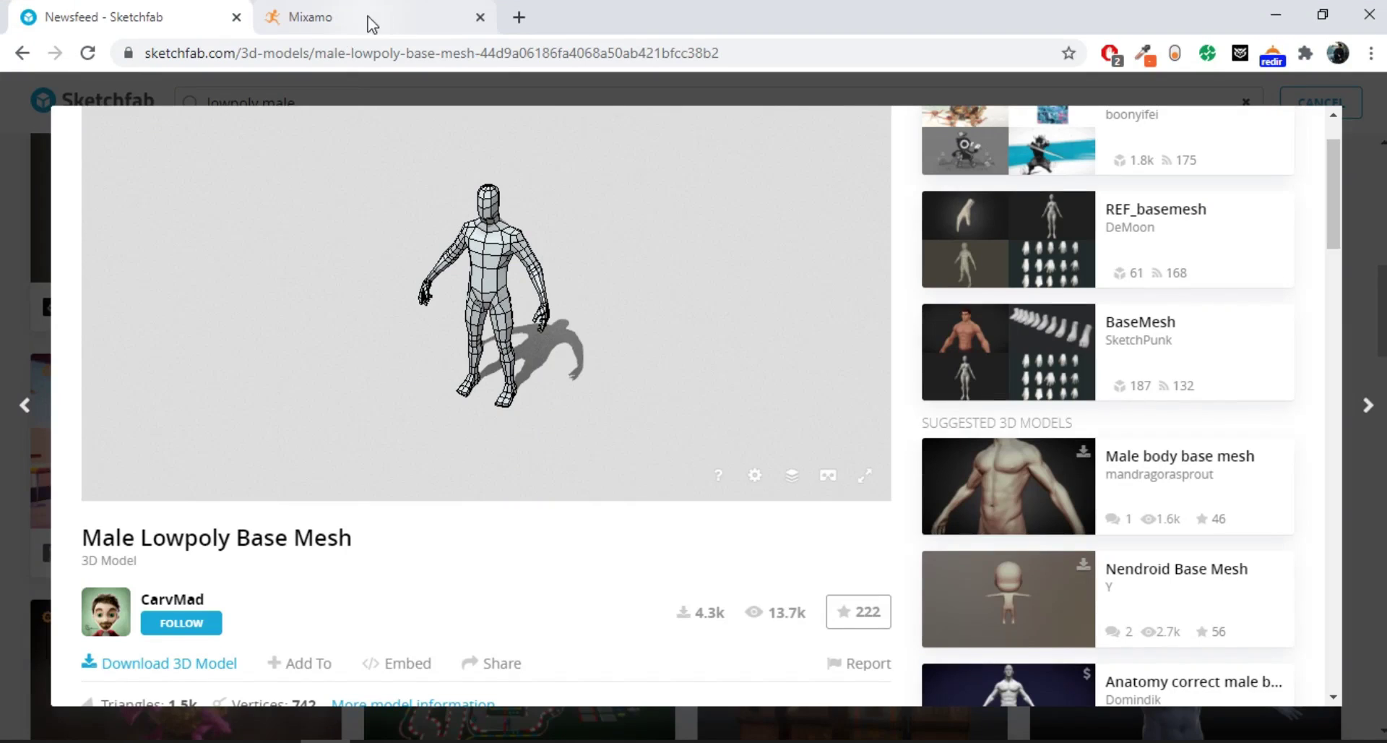
pyautogui.click(336, 21)
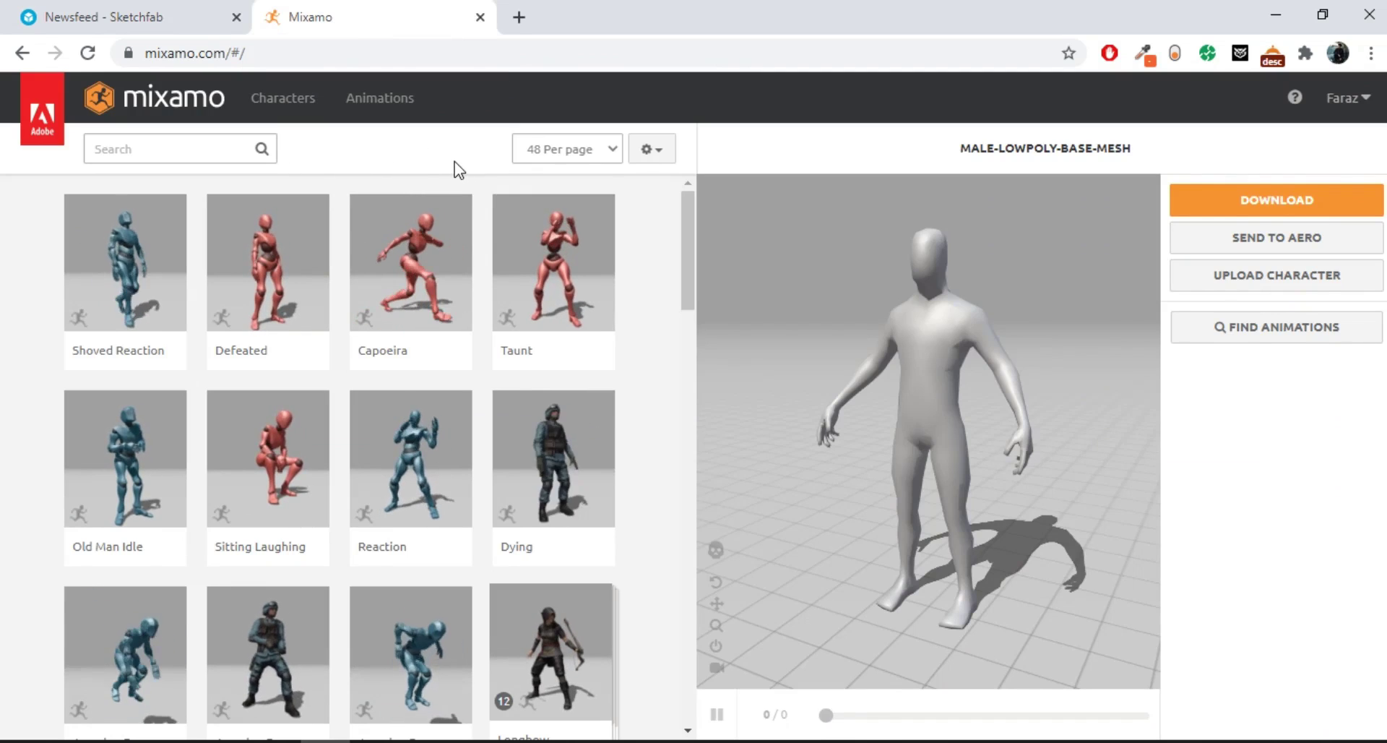
pyautogui.click(298, 101)
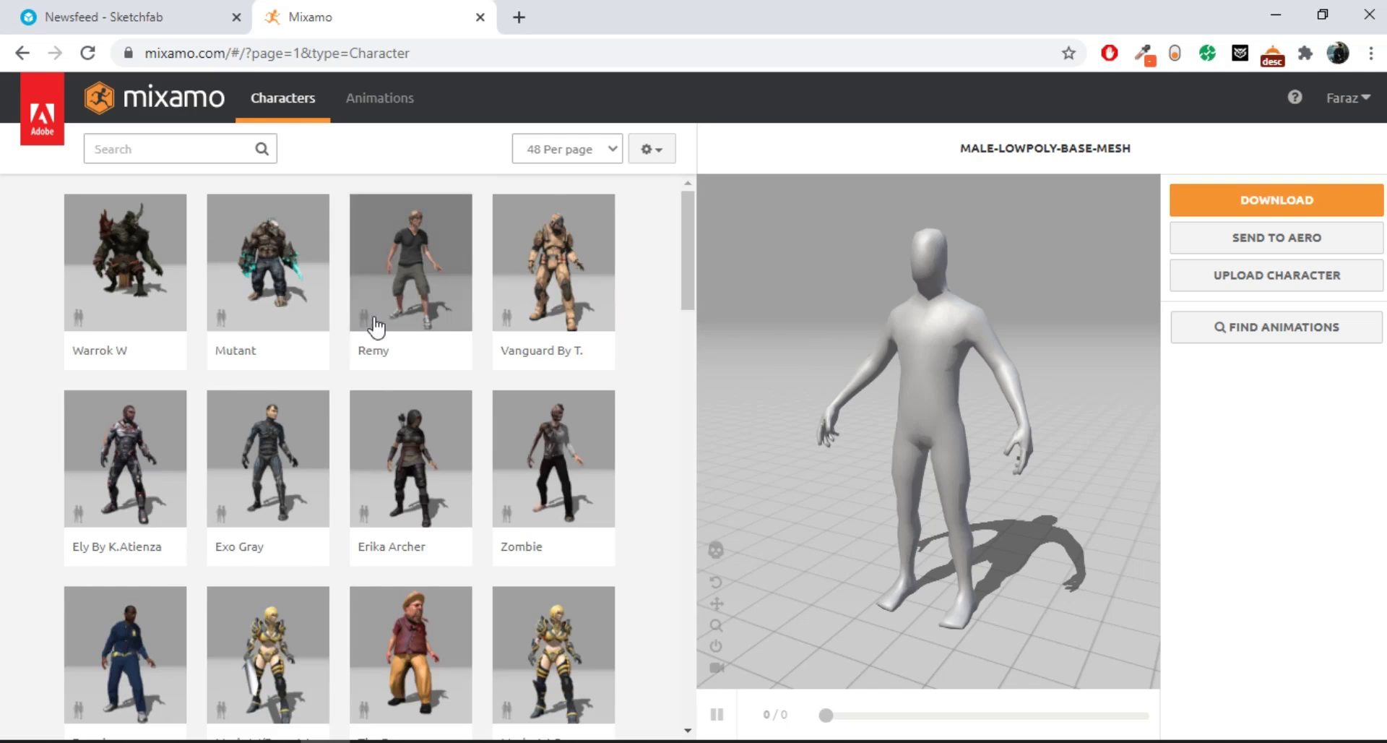
pyautogui.scroll(-4, 453, 458)
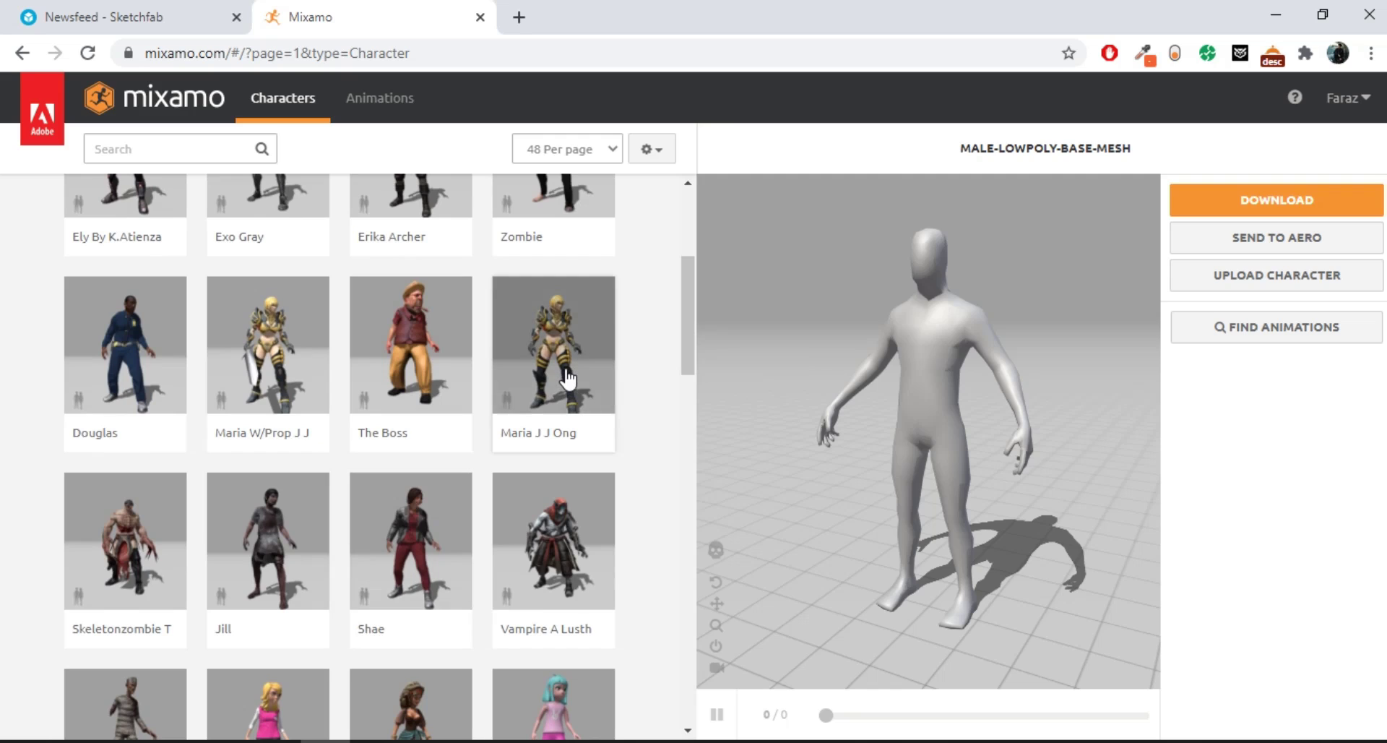
pyautogui.scroll(4, 567, 376)
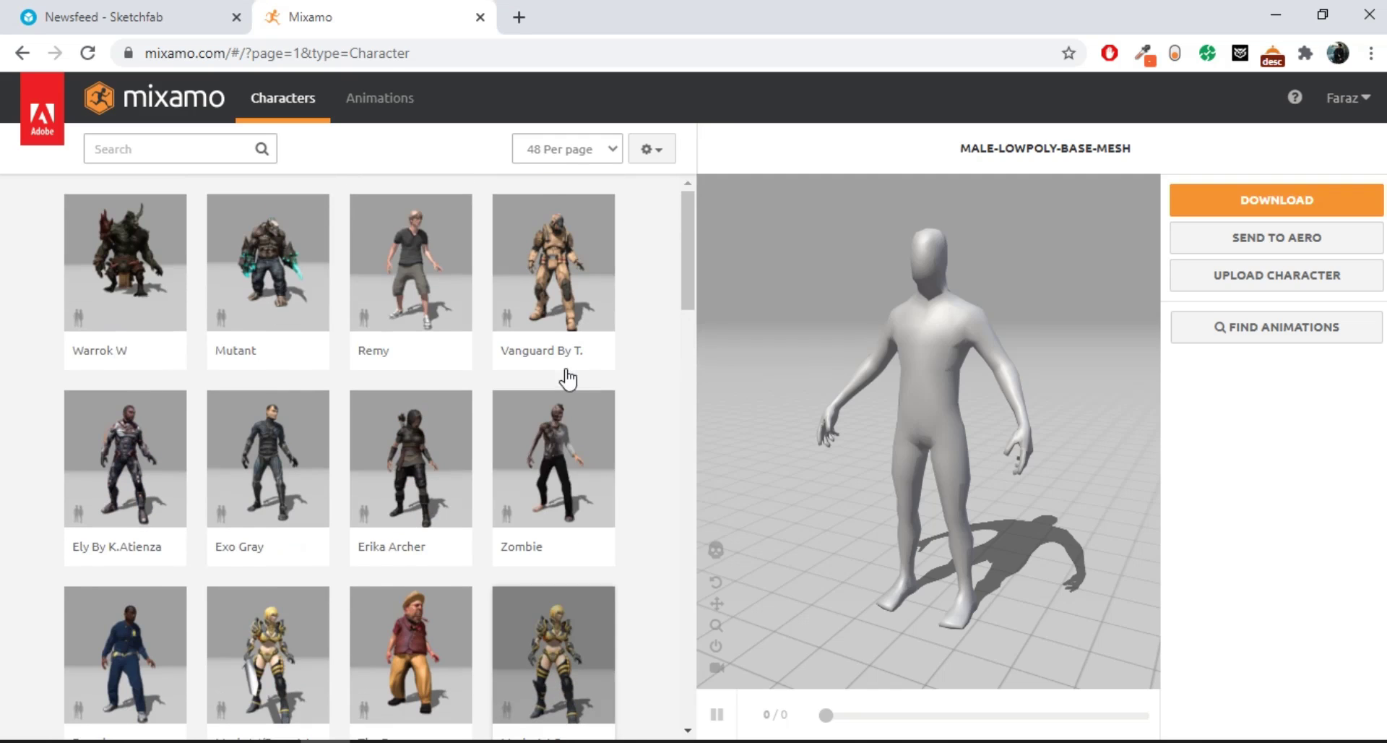
pyautogui.click(382, 109)
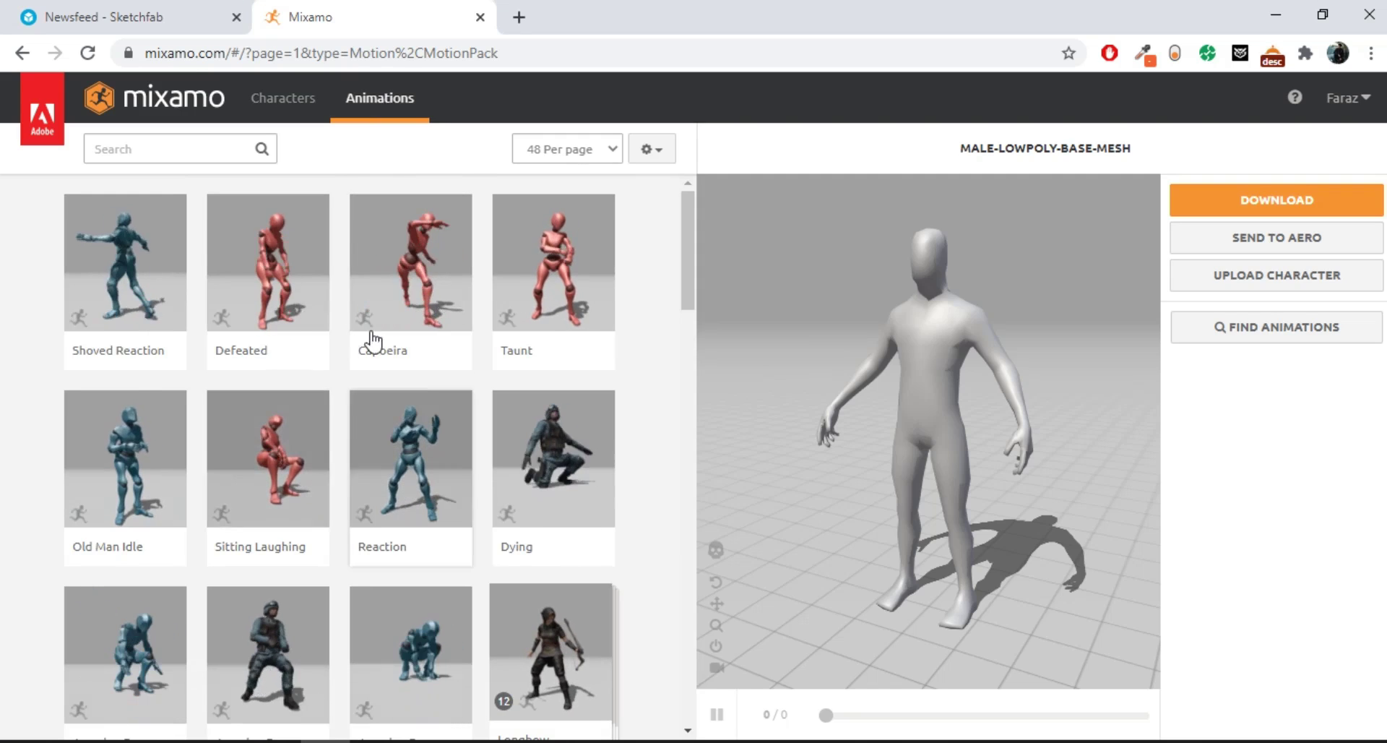
pyautogui.scroll(-4, 352, 417)
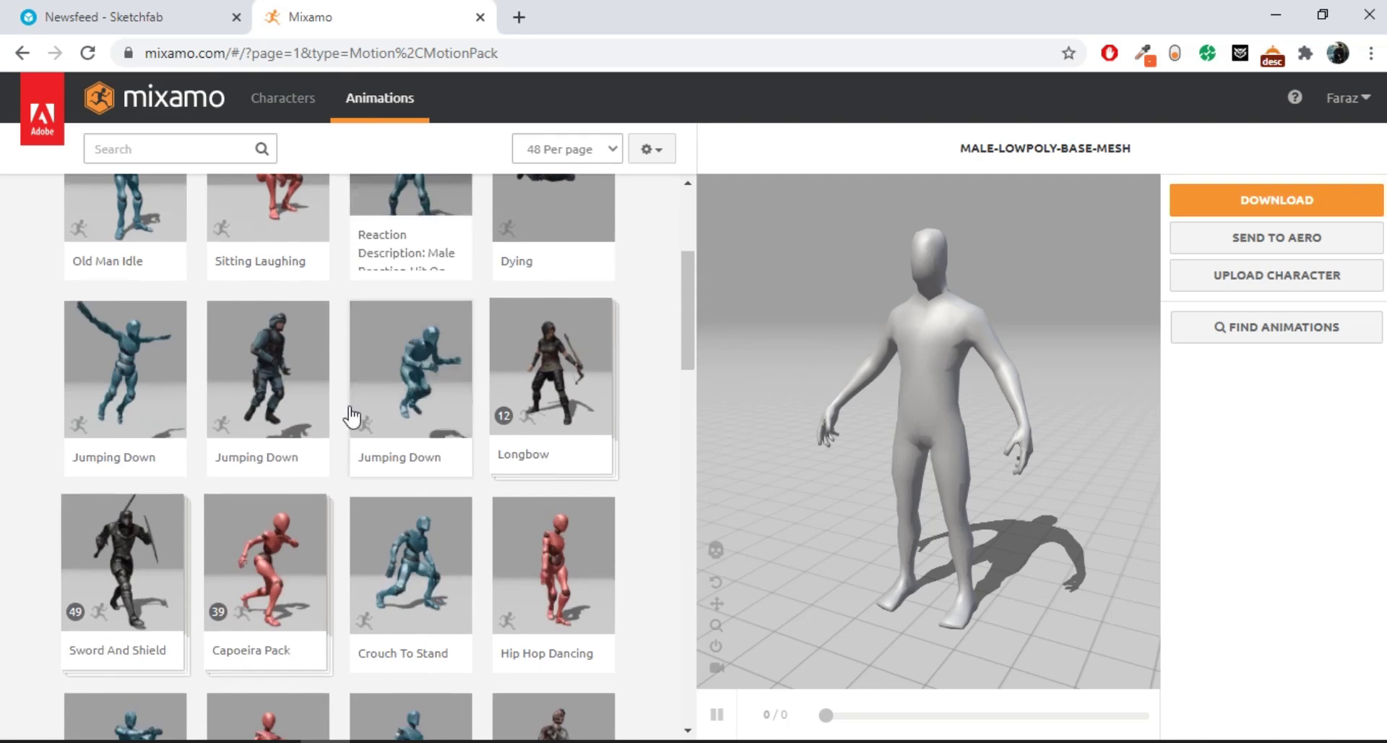
pyautogui.scroll(4, 597, 223)
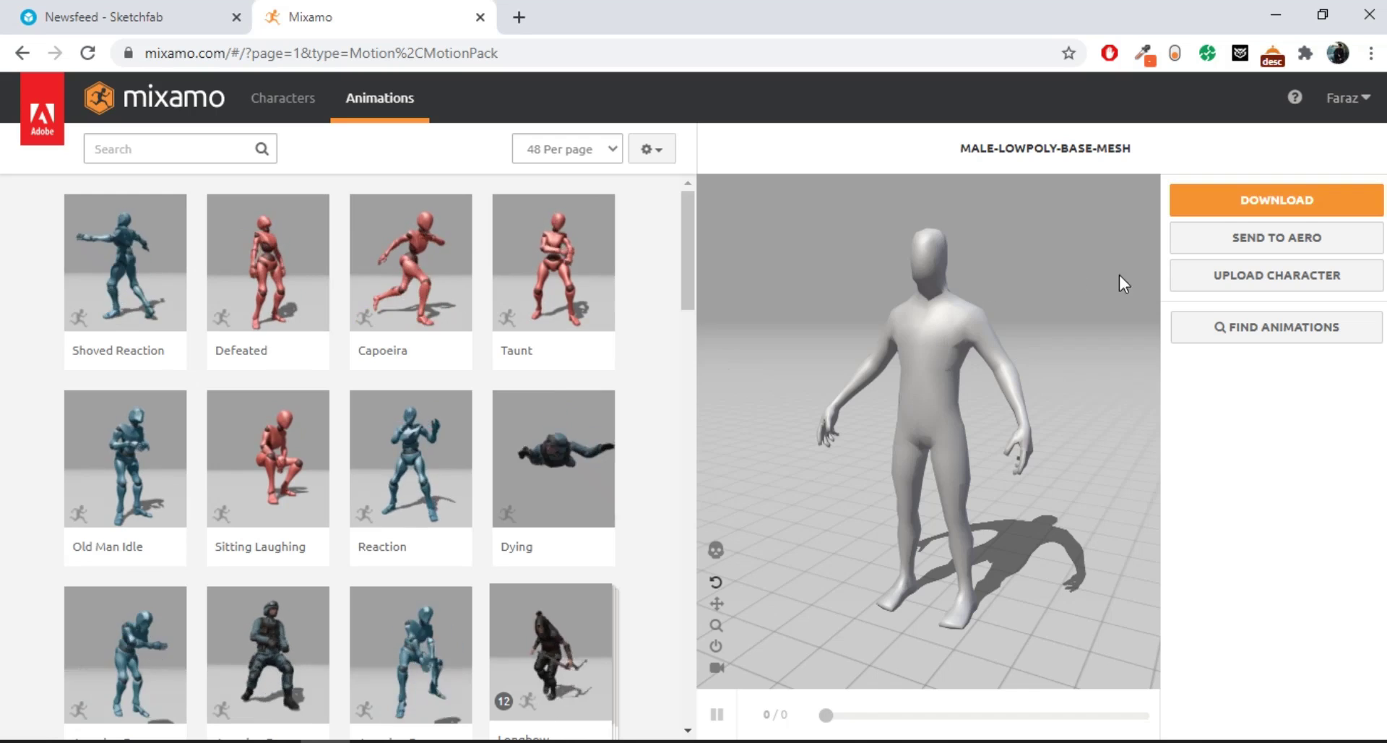
# Upload male-lowpoly-base-mesh.zip from the UnityStuff folder to Mixamo as a new character
pyautogui.click(1272, 287)
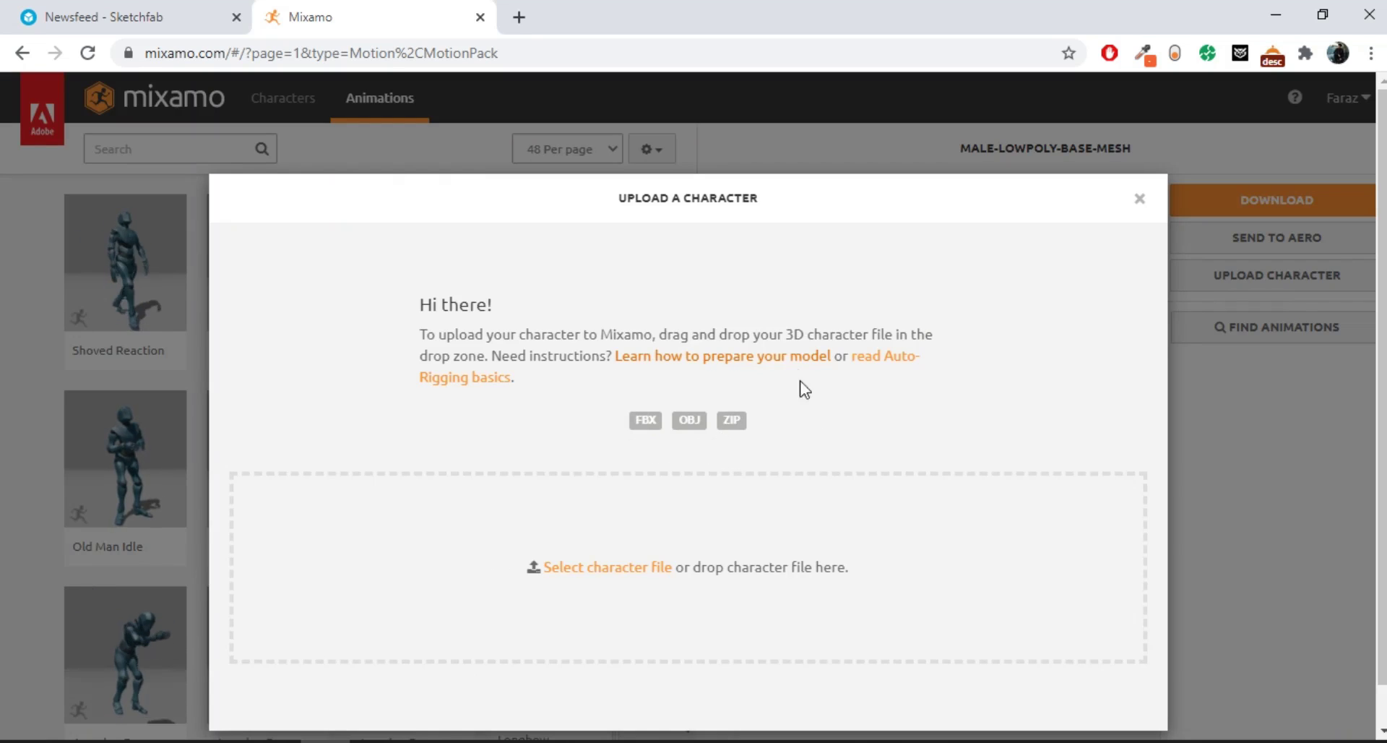
pyautogui.hotkey('alt', 'Tab')
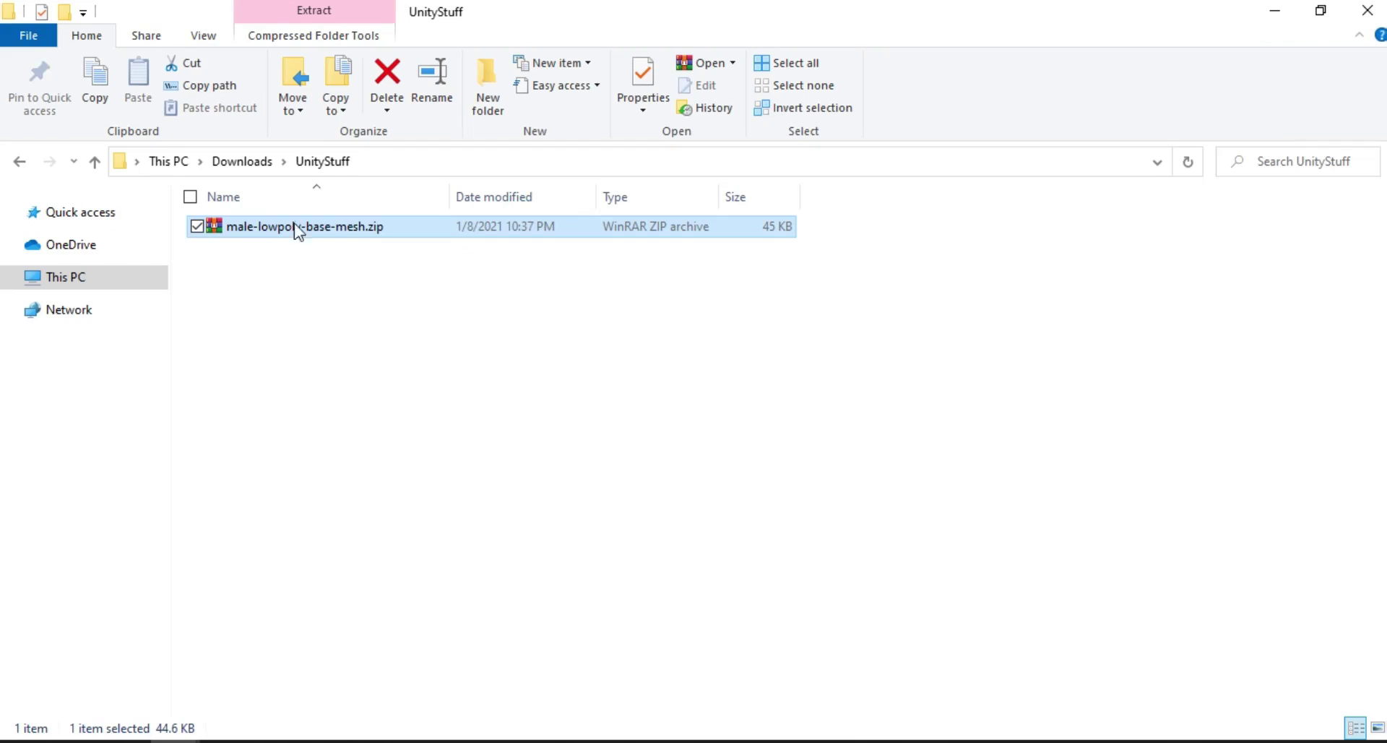
pyautogui.moveTo(287, 219); pyautogui.dragTo(678, 557)
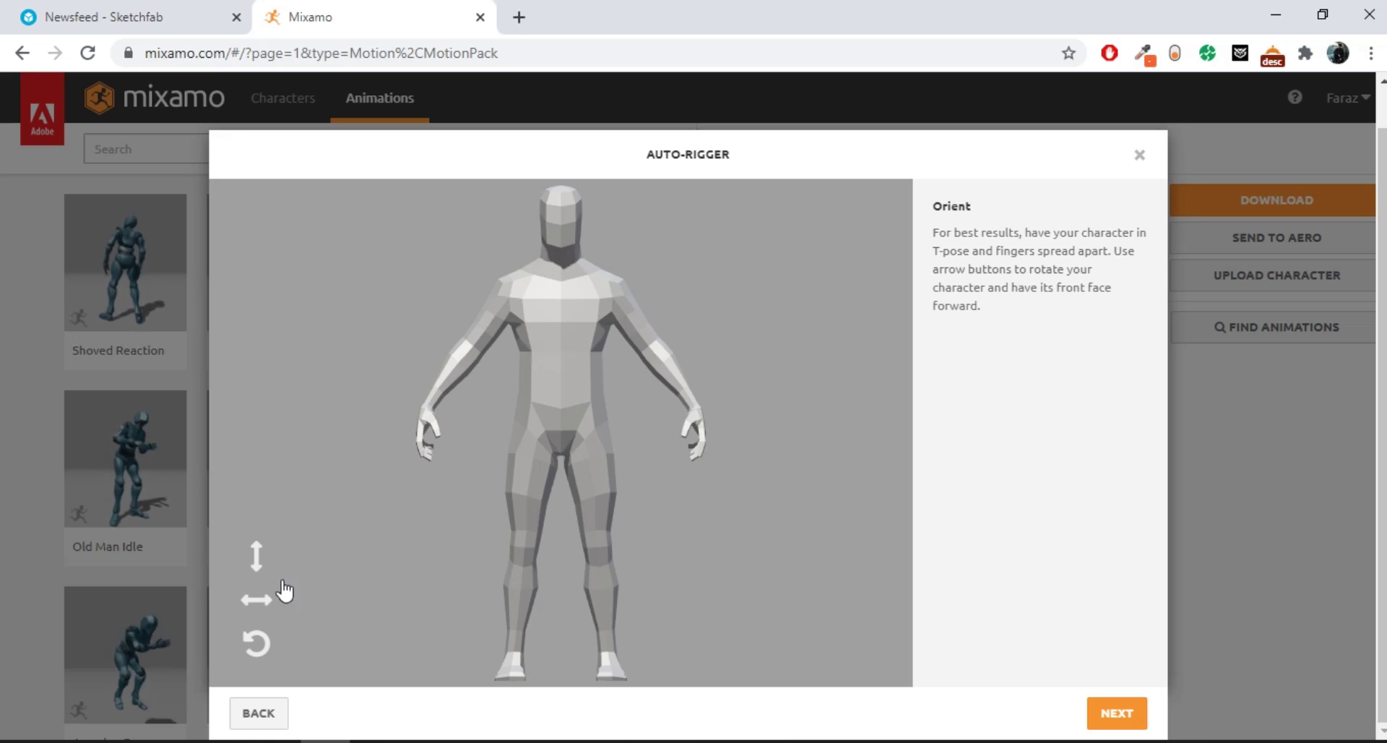
# Try out the character orientation controls by rotating the model a full turn about the Y, Z and X axes
pyautogui.click(263, 601)
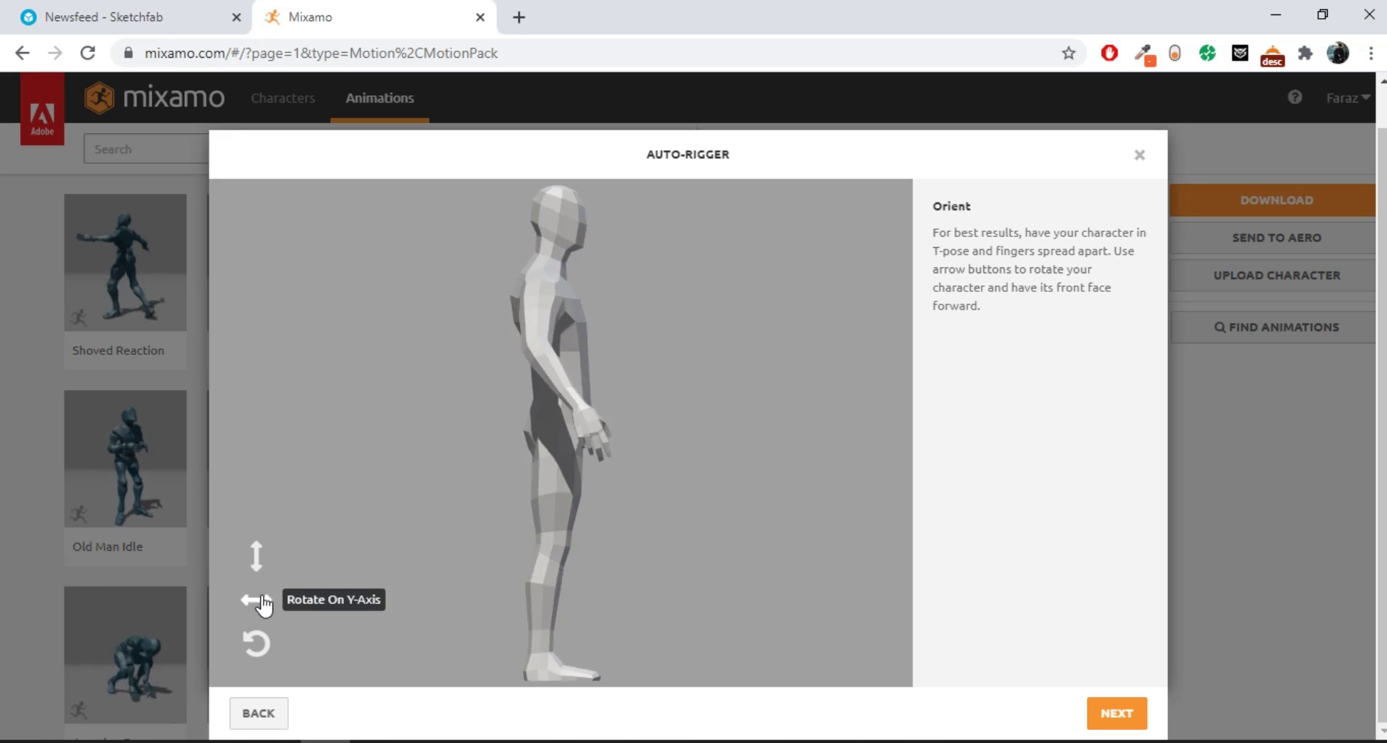
pyautogui.click(263, 601)
pyautogui.click(263, 601)
pyautogui.click(263, 601)
pyautogui.click(263, 642)
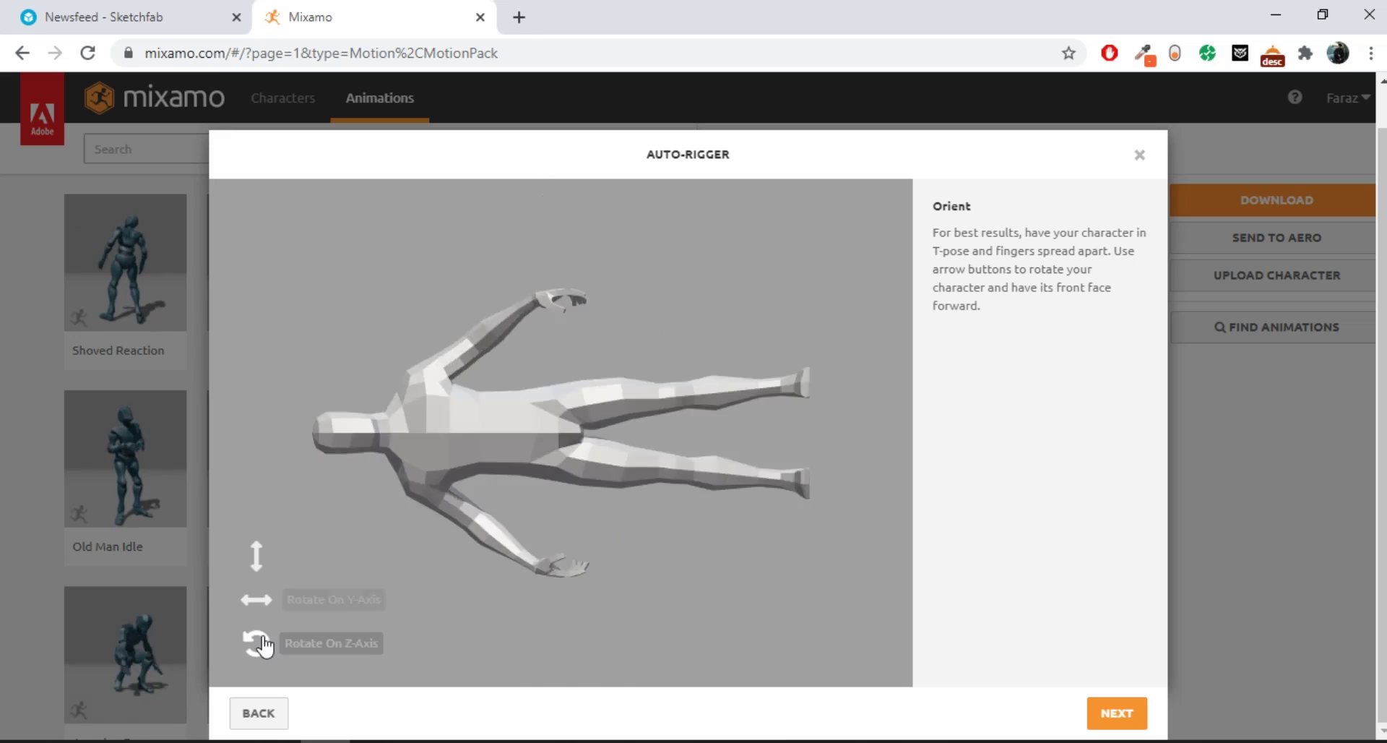
pyautogui.click(263, 642)
pyautogui.click(263, 643)
pyautogui.click(263, 642)
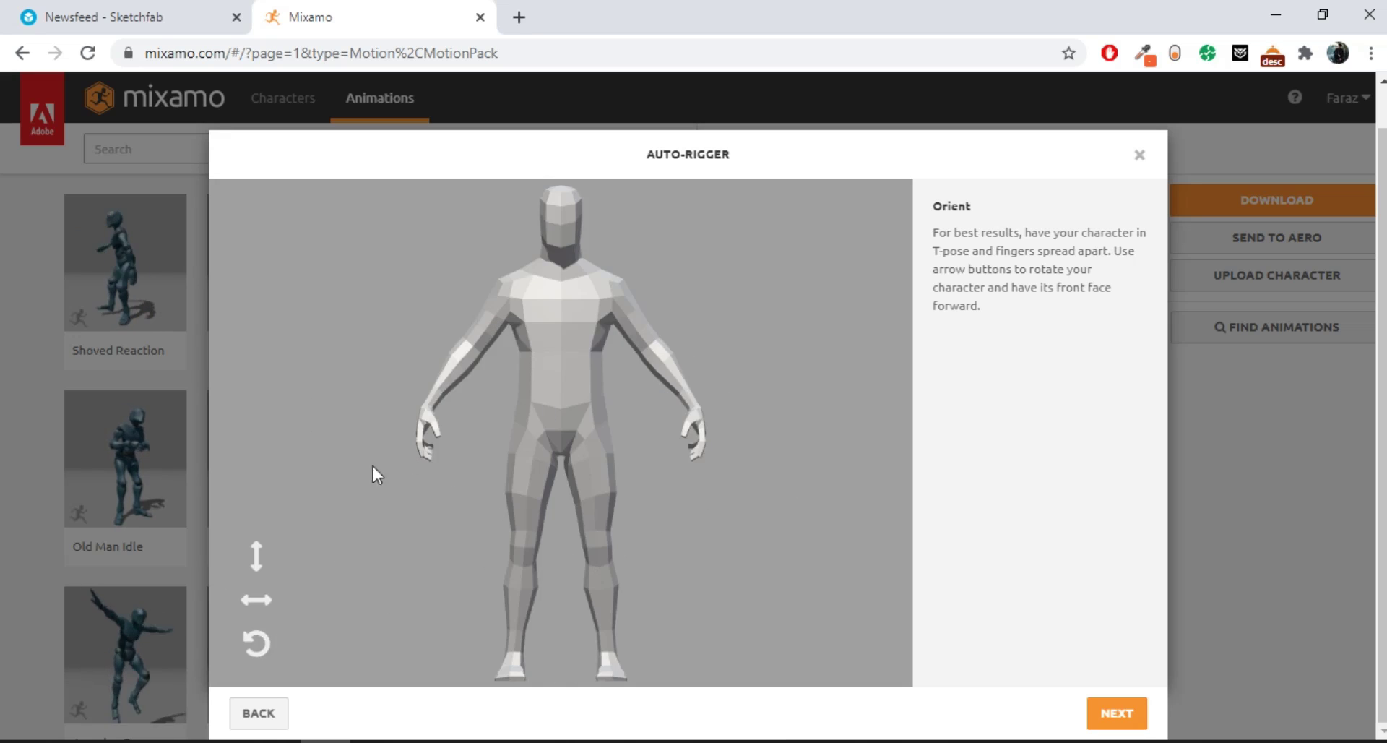
pyautogui.click(256, 557)
pyautogui.click(256, 556)
pyautogui.click(256, 557)
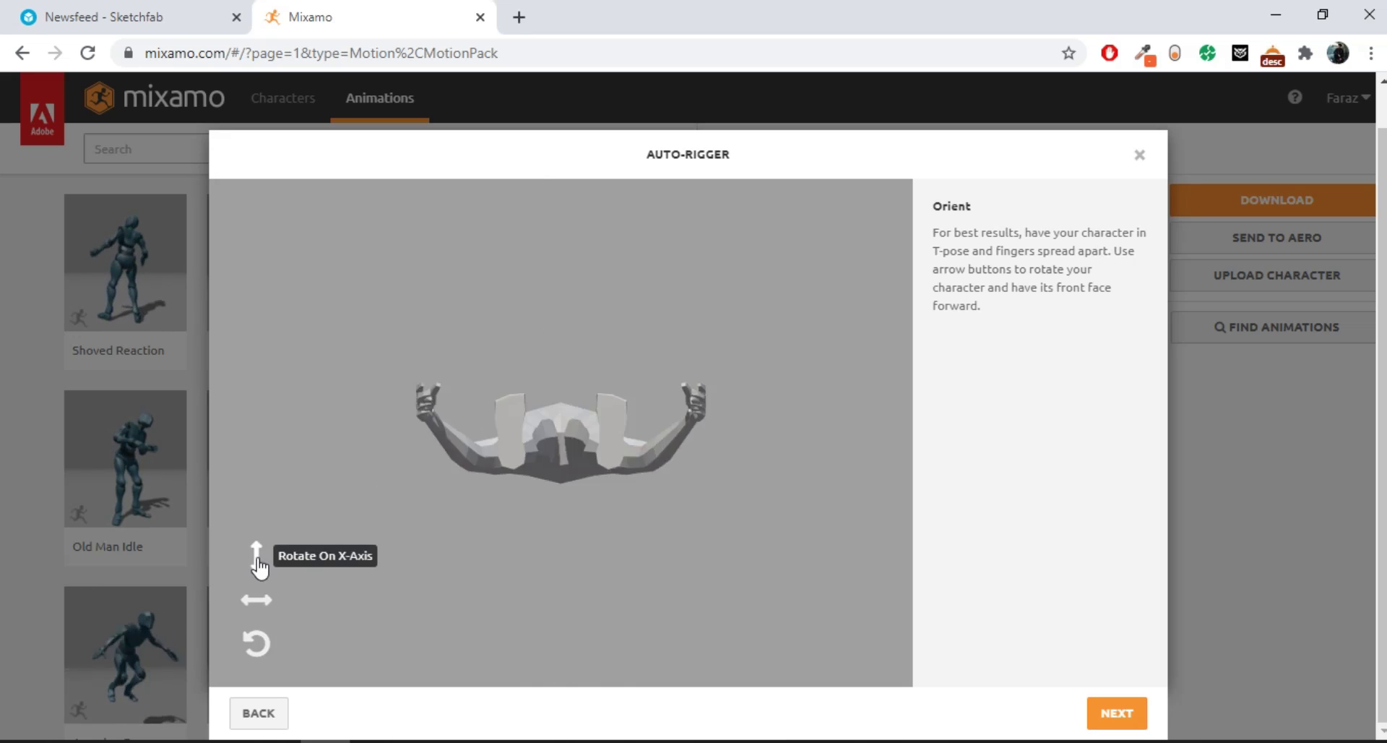
pyautogui.click(256, 556)
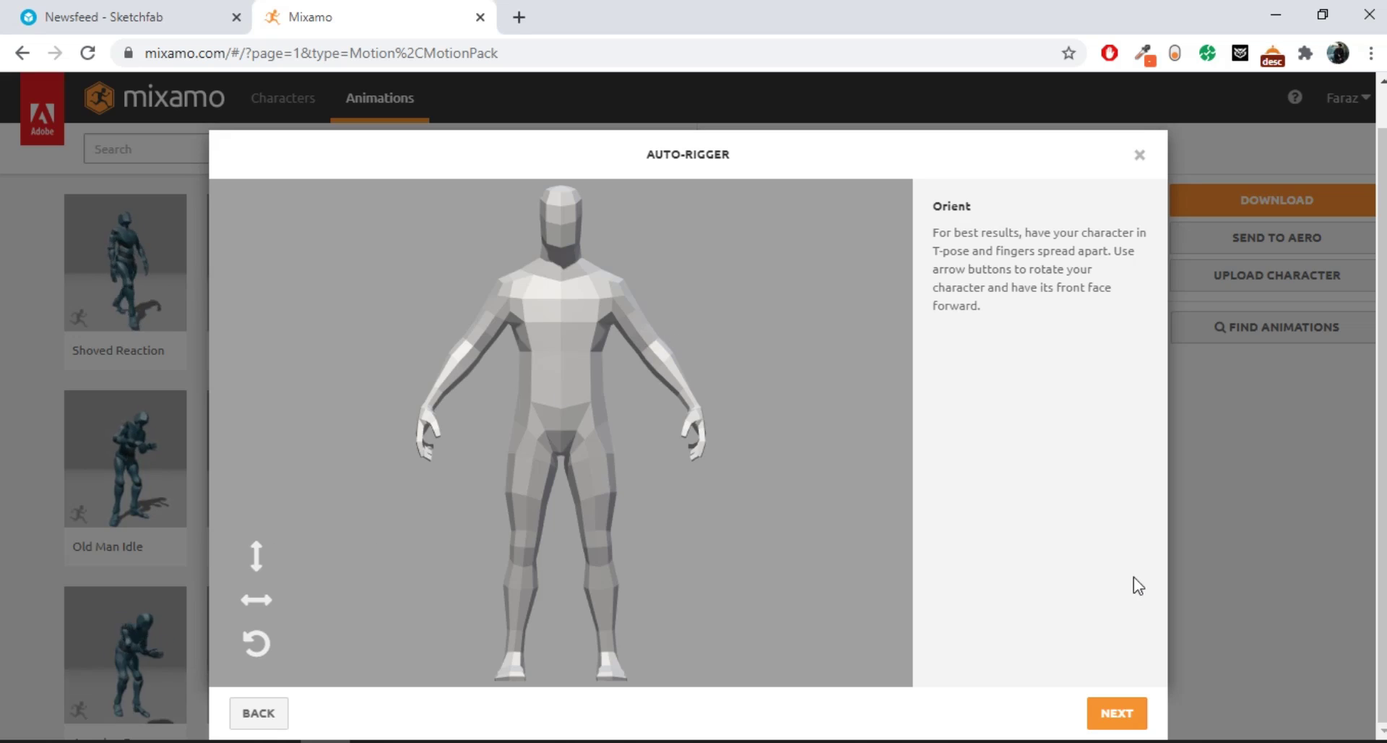
# Accept the character's orientation and place the chin, wrist, elbow, knee and groin markers on the model with symmetry on
pyautogui.click(1094, 697)
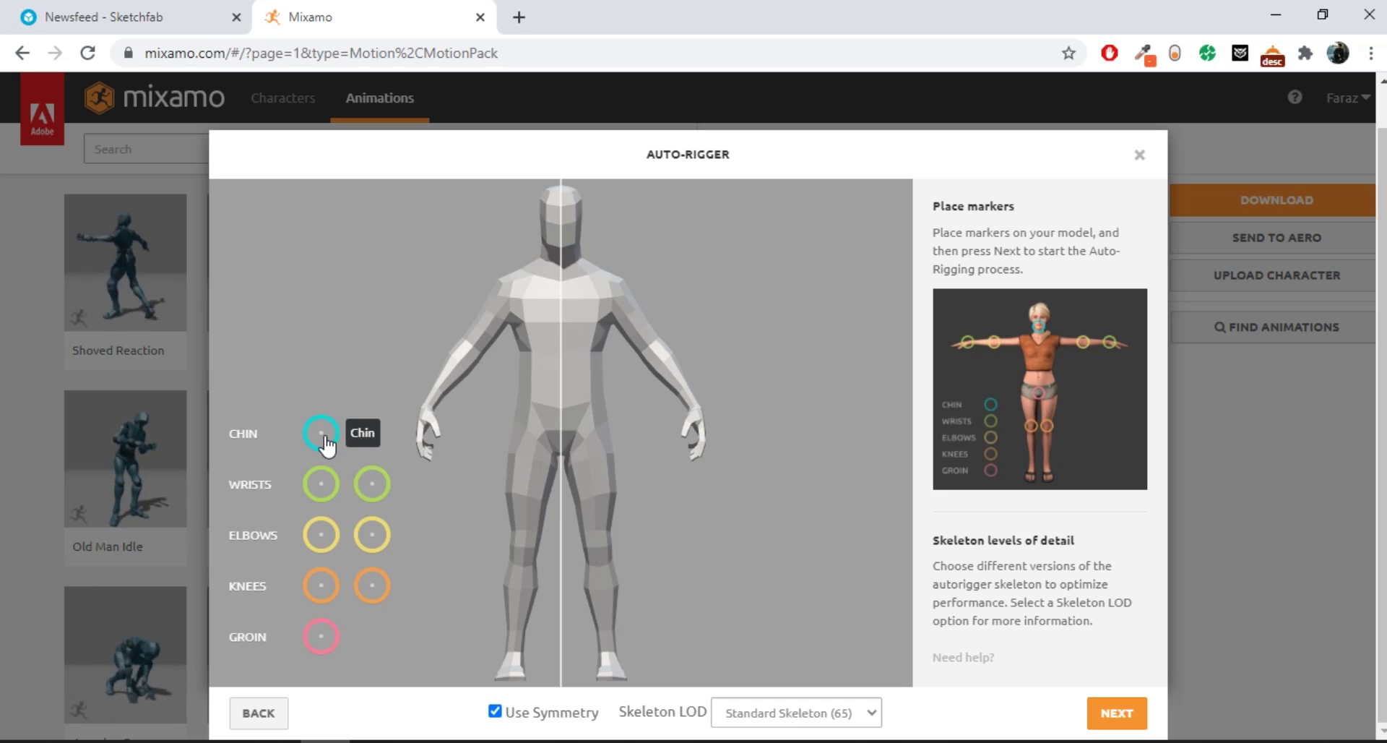
pyautogui.moveTo(333, 439)
pyautogui.mouseDown()
pyautogui.moveTo(488, 267)
pyautogui.moveTo(565, 253)
pyautogui.mouseUp()
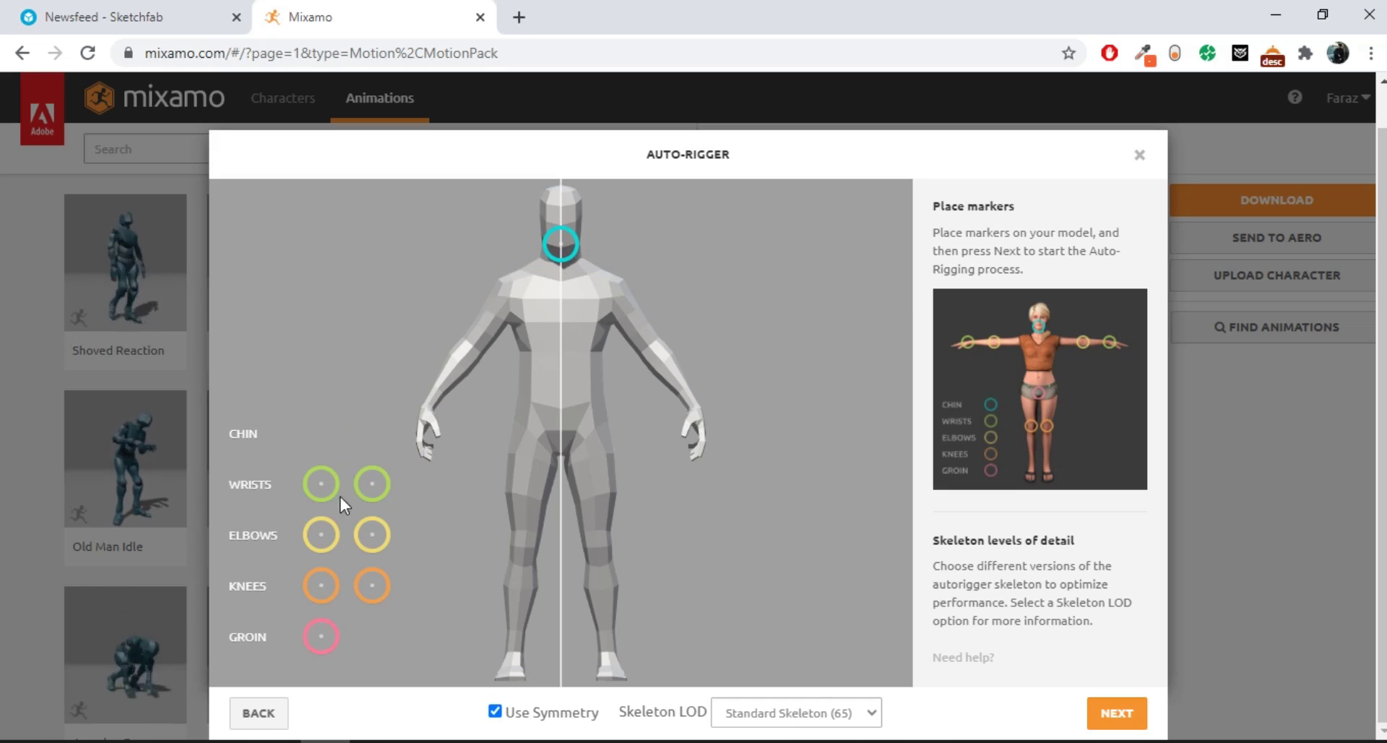
pyautogui.moveTo(340, 496); pyautogui.dragTo(445, 420)
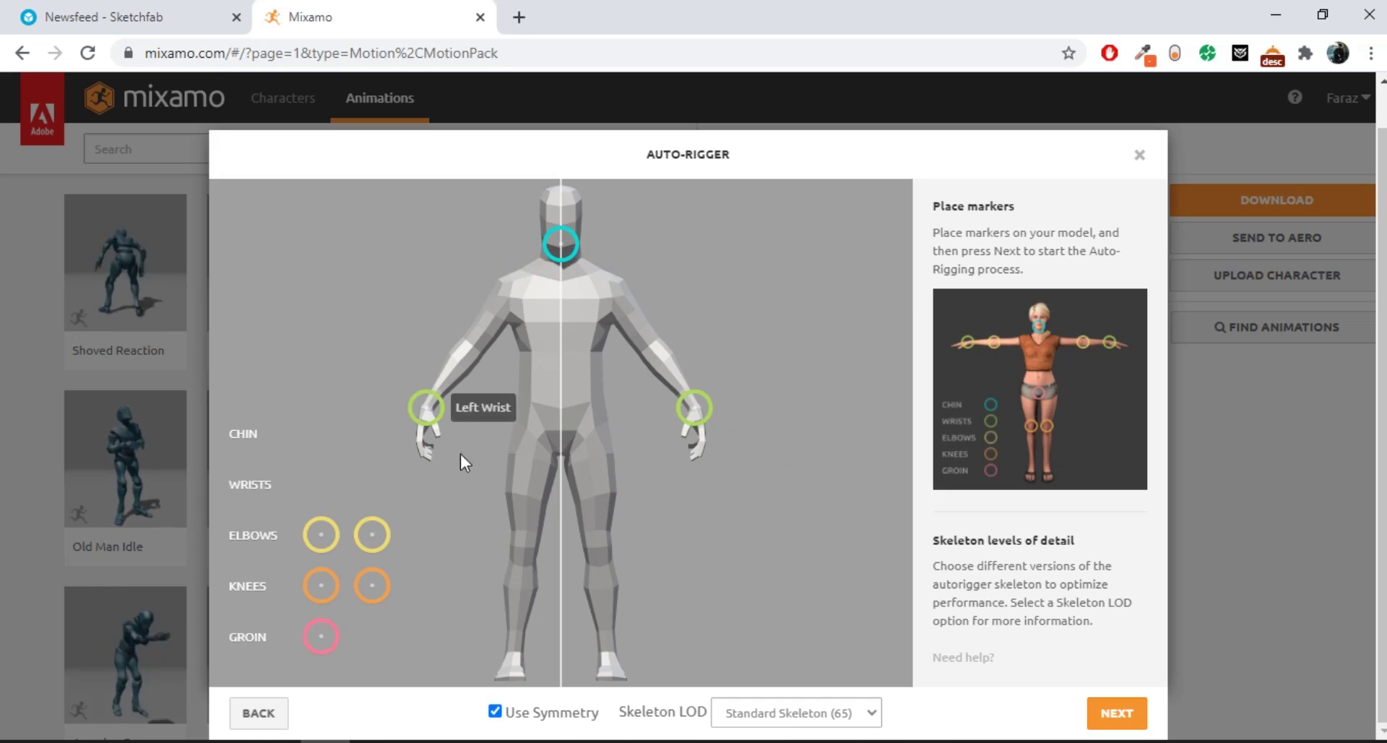
pyautogui.moveTo(321, 534); pyautogui.dragTo(469, 363)
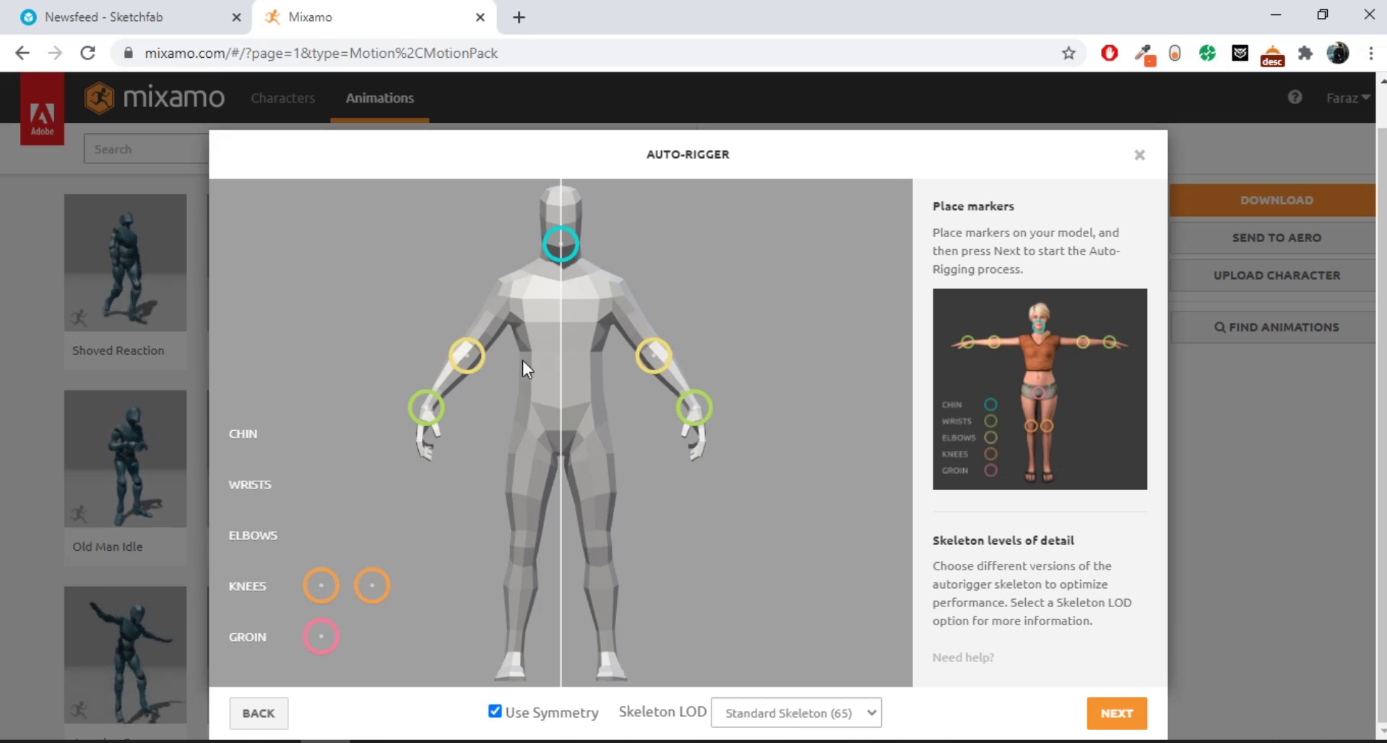
pyautogui.moveTo(320, 589)
pyautogui.mouseDown()
pyautogui.moveTo(525, 564)
pyautogui.moveTo(524, 551)
pyautogui.mouseUp()
pyautogui.moveTo(321, 635); pyautogui.dragTo(561, 445)
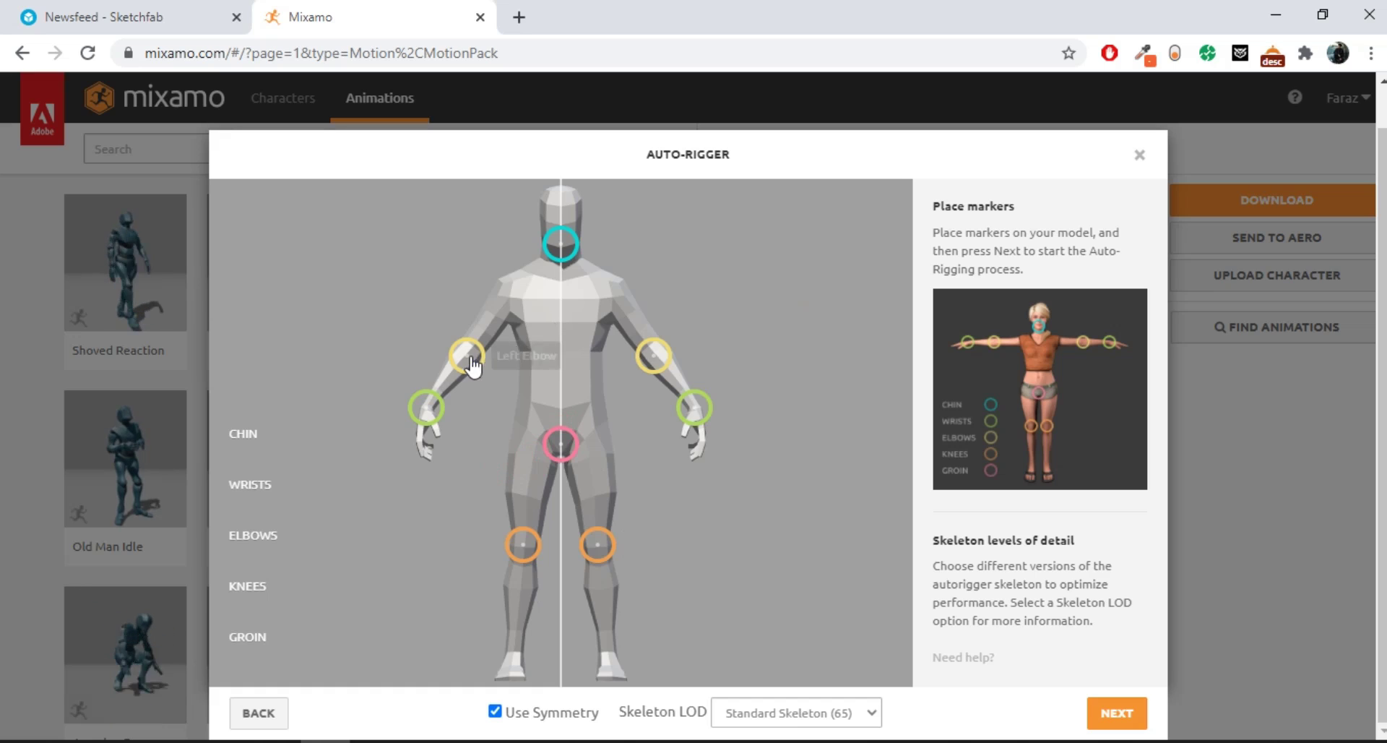
# Fine-tune the elbow markers, run the auto-rigger with the Standard Skeleton (65) and check the rigged character from the side
pyautogui.moveTo(468, 354); pyautogui.dragTo(471, 358)
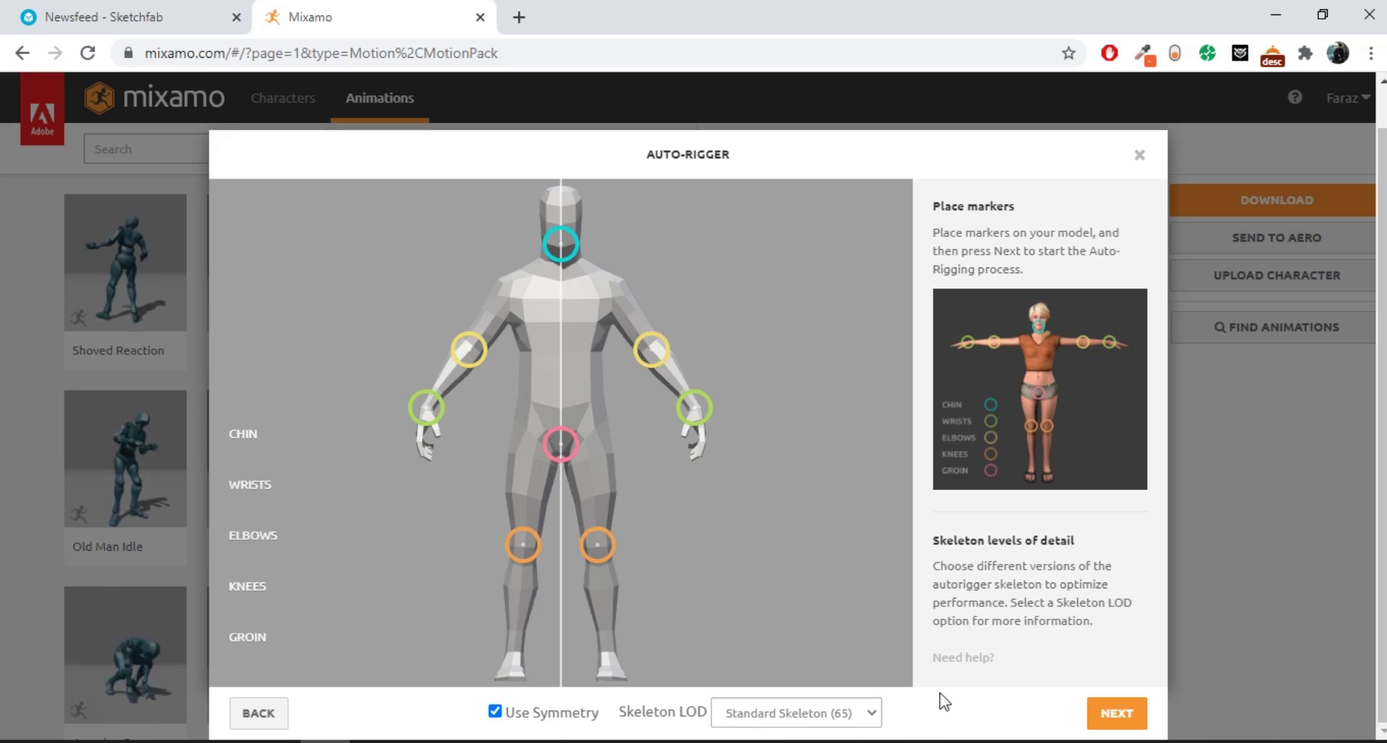
pyautogui.click(1109, 710)
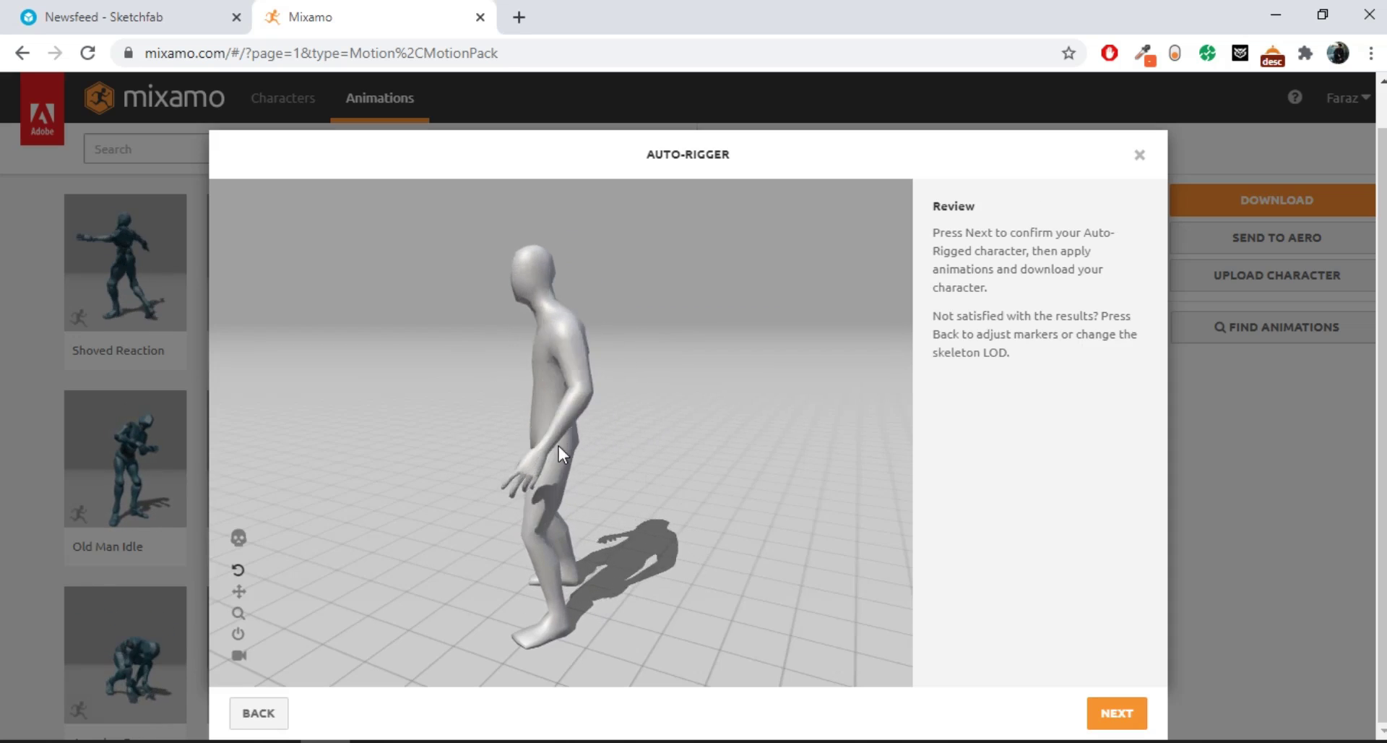
pyautogui.moveTo(643, 455); pyautogui.dragTo(558, 445)
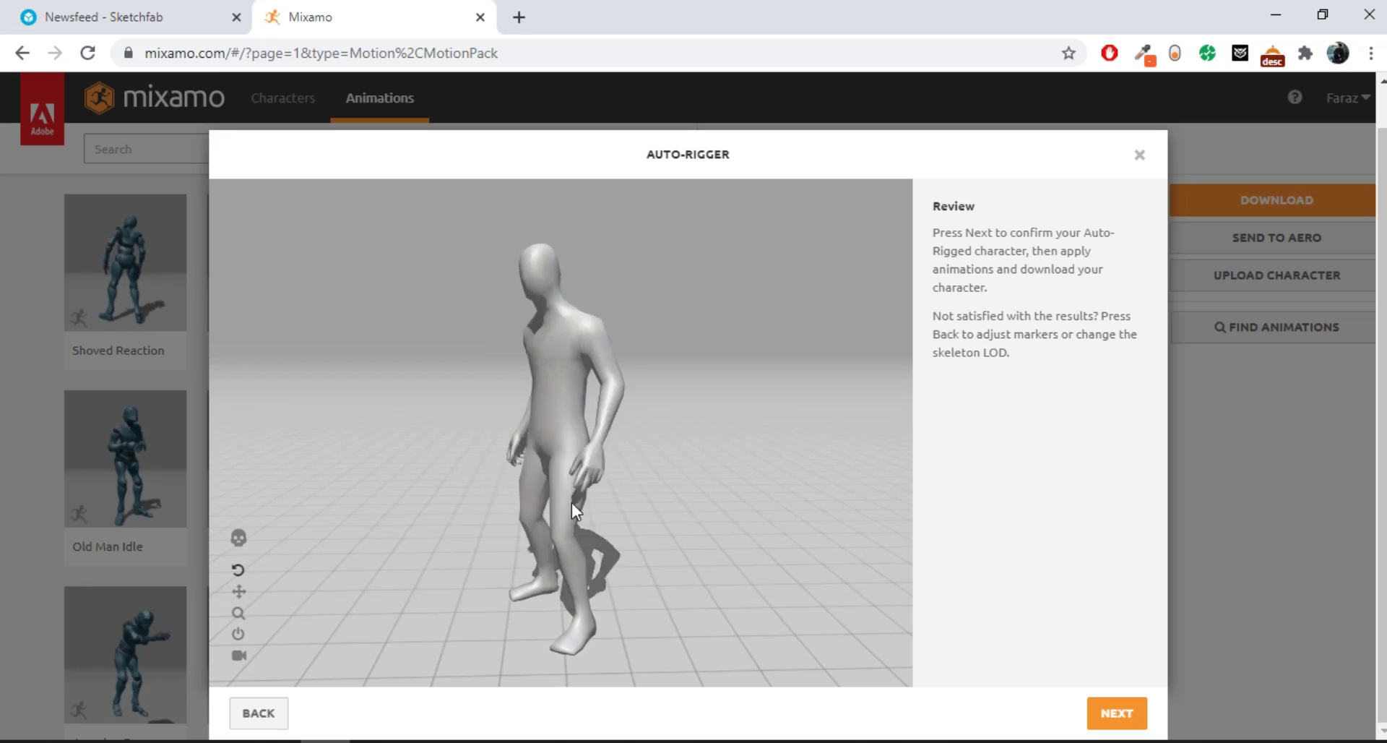
# Check the skeleton of the rigged character, then accept the rig and proceed with it as the new character
pyautogui.click(241, 542)
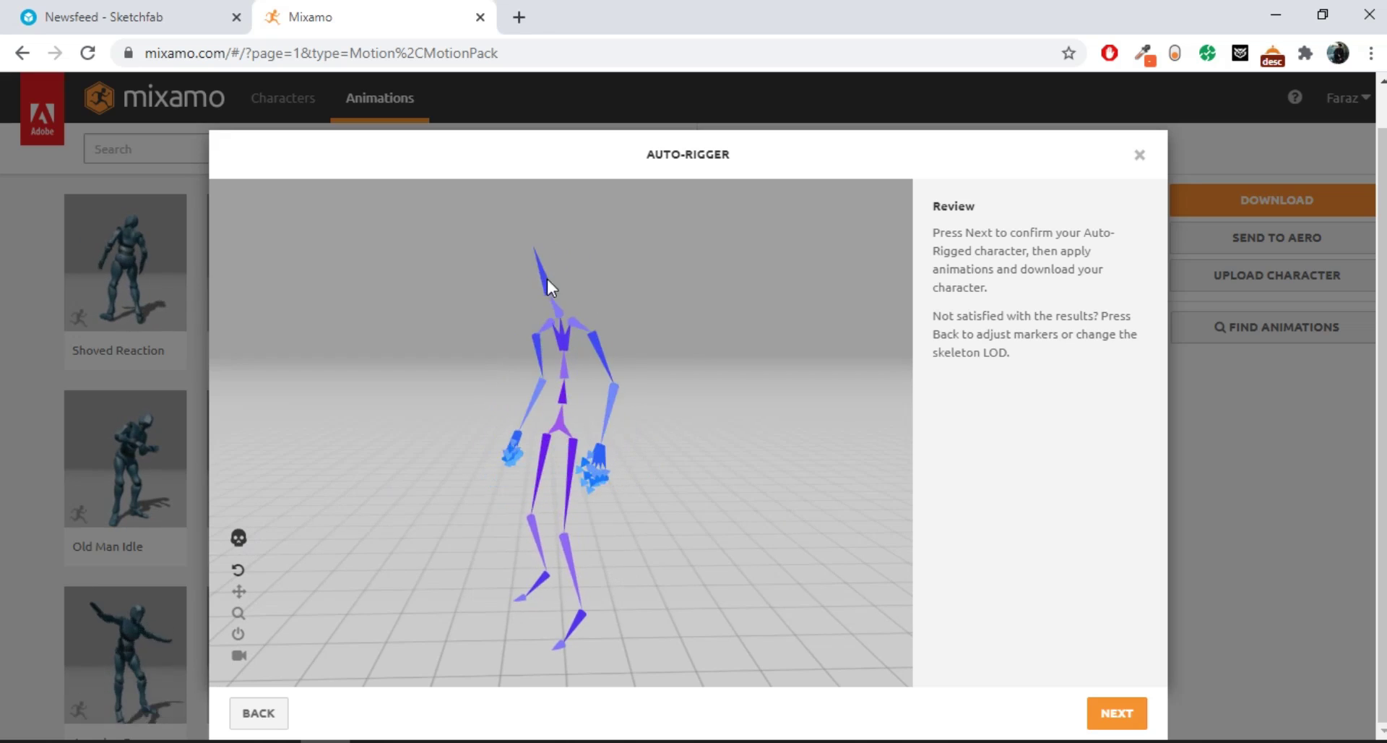
pyautogui.click(239, 538)
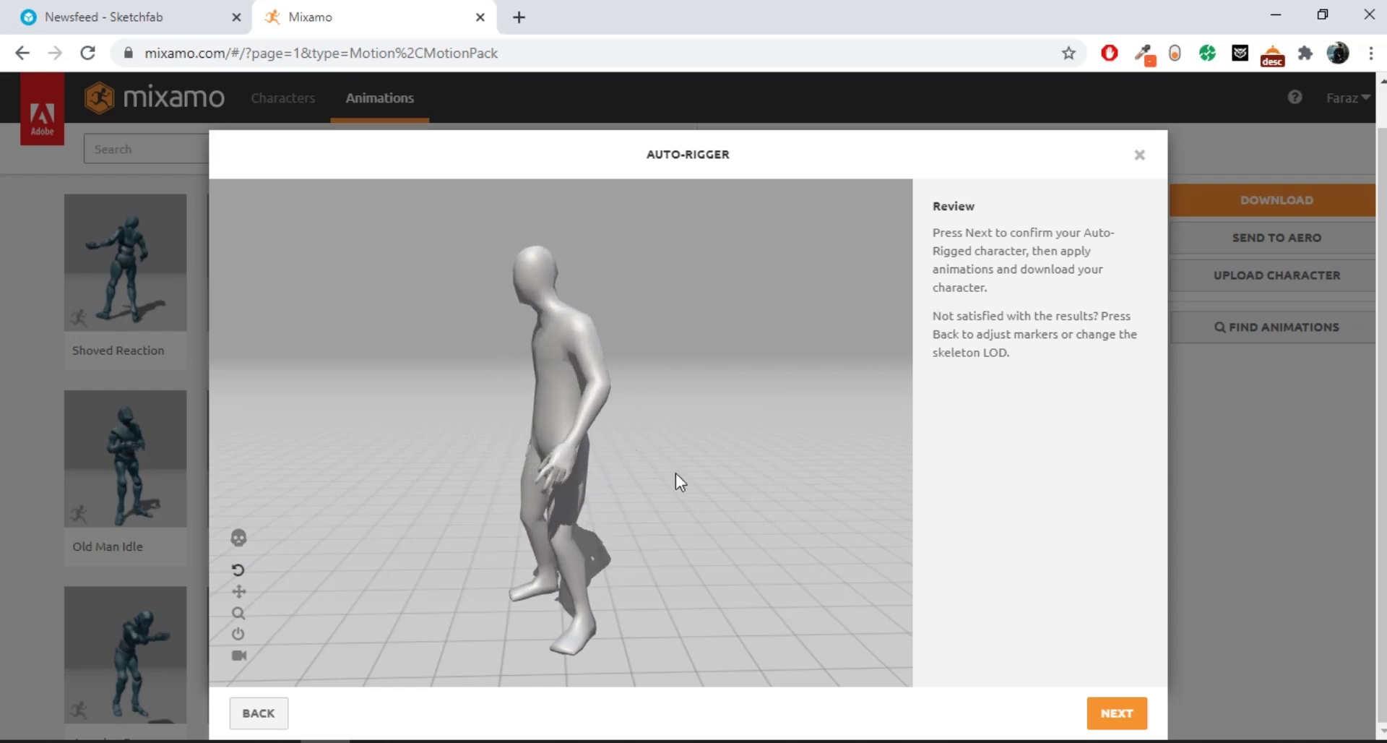
pyautogui.click(1117, 714)
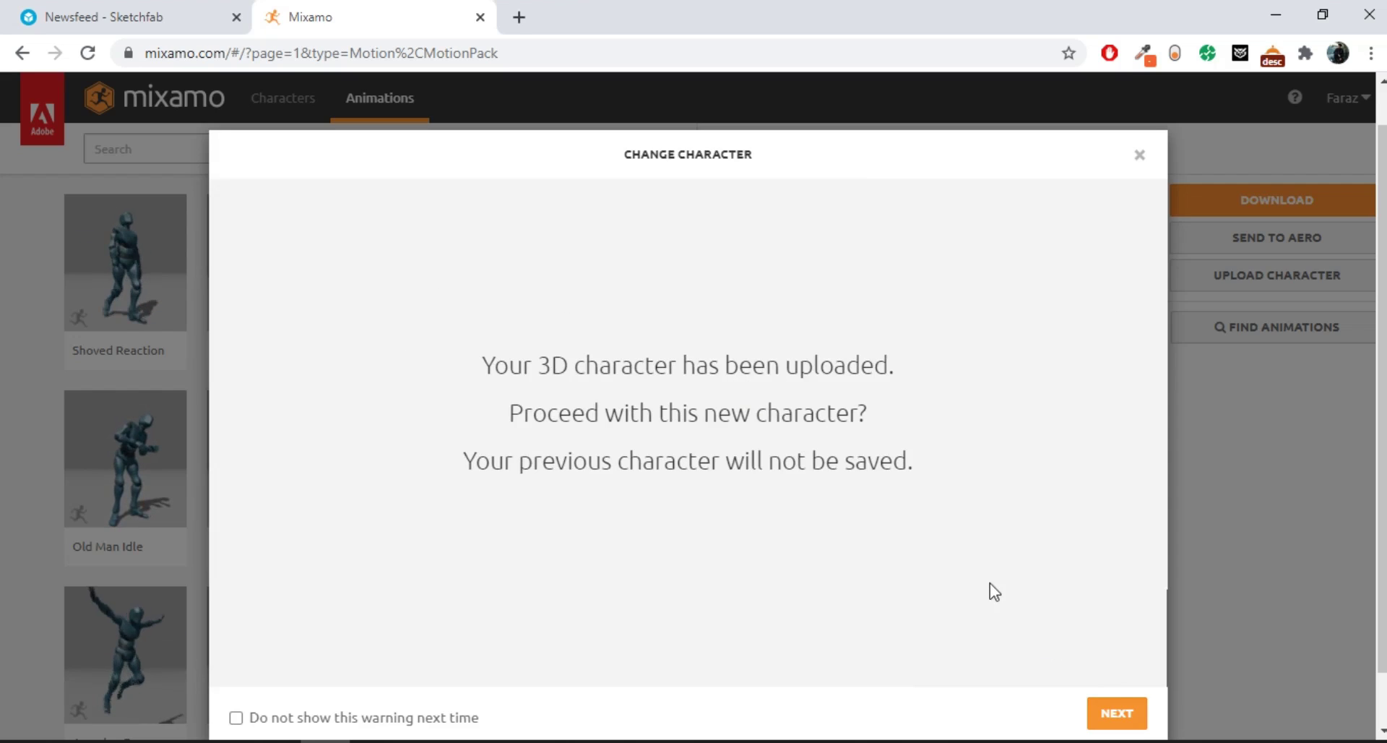
pyautogui.click(1111, 715)
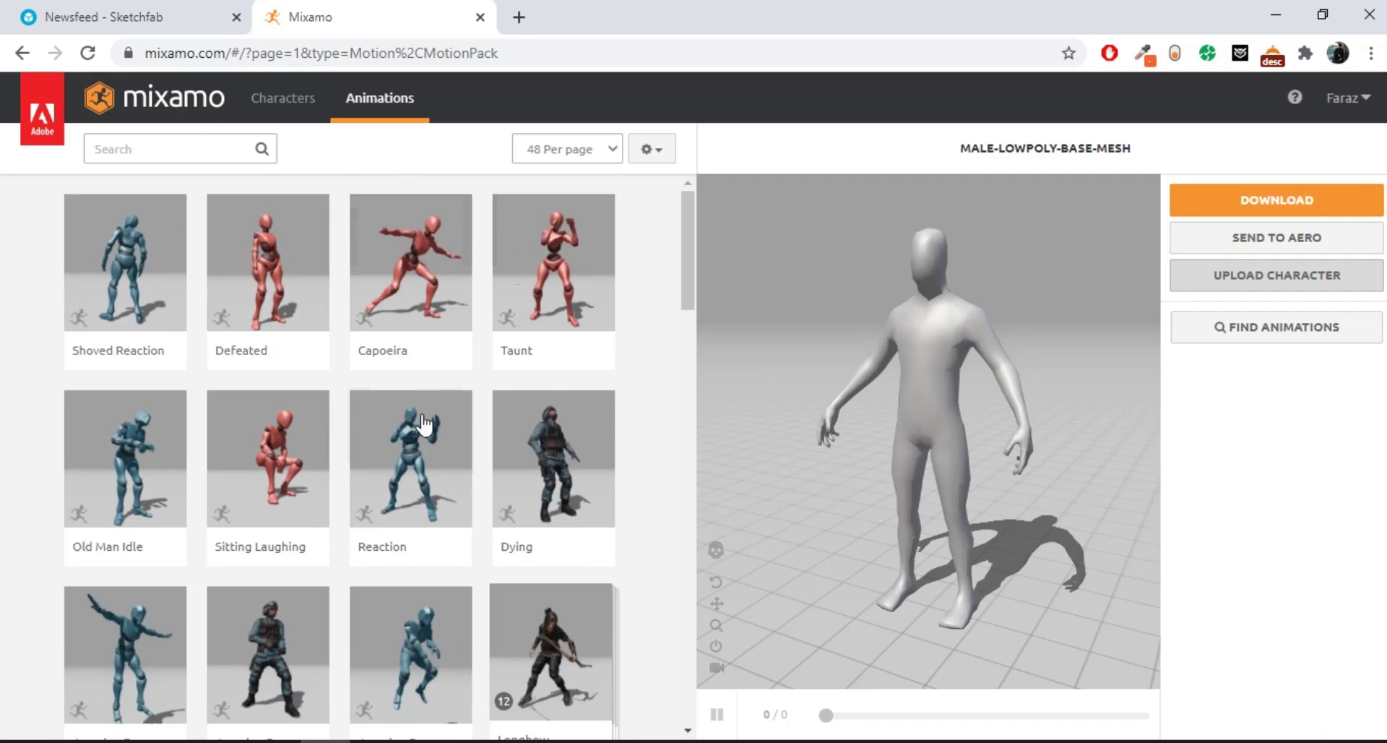
# Search the animations for "breath", apply Breathing Idle to the character and view it from another angle
pyautogui.click(221, 158)
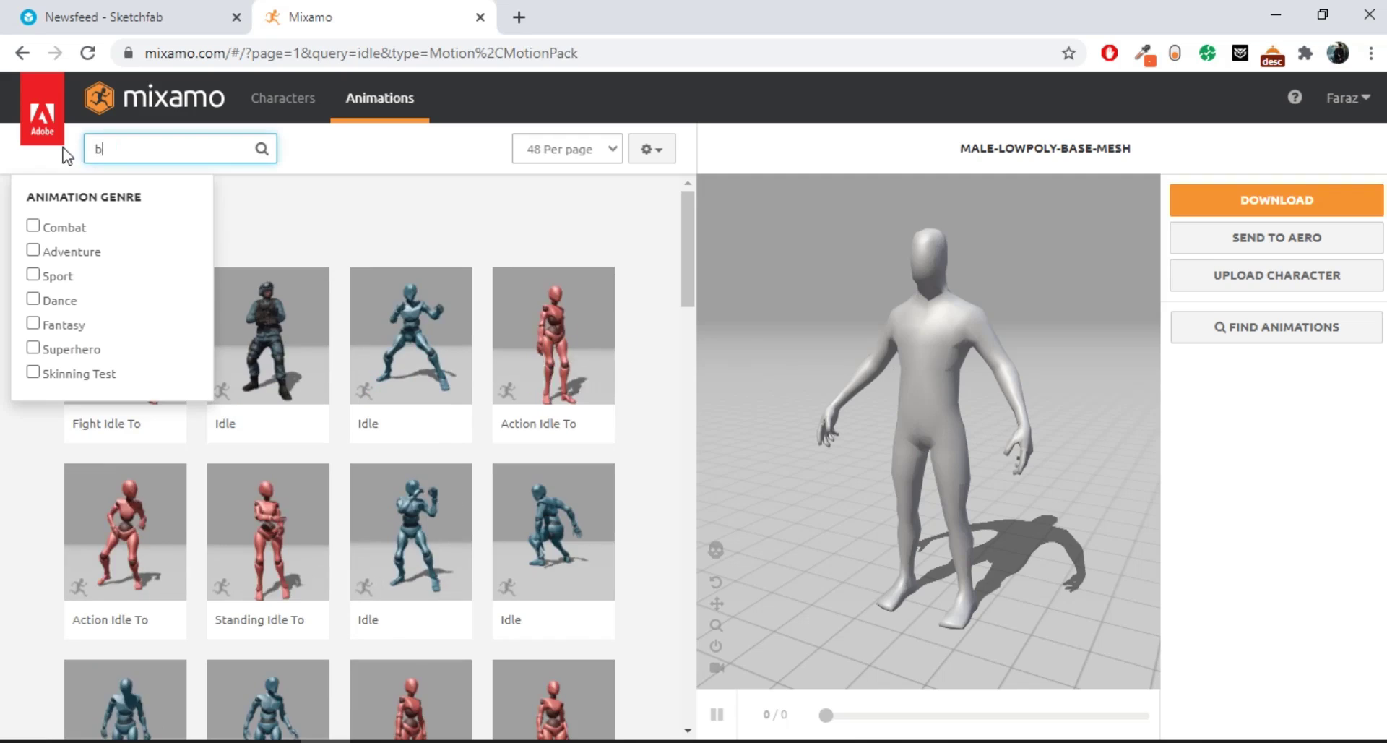
pyautogui.write('eat')
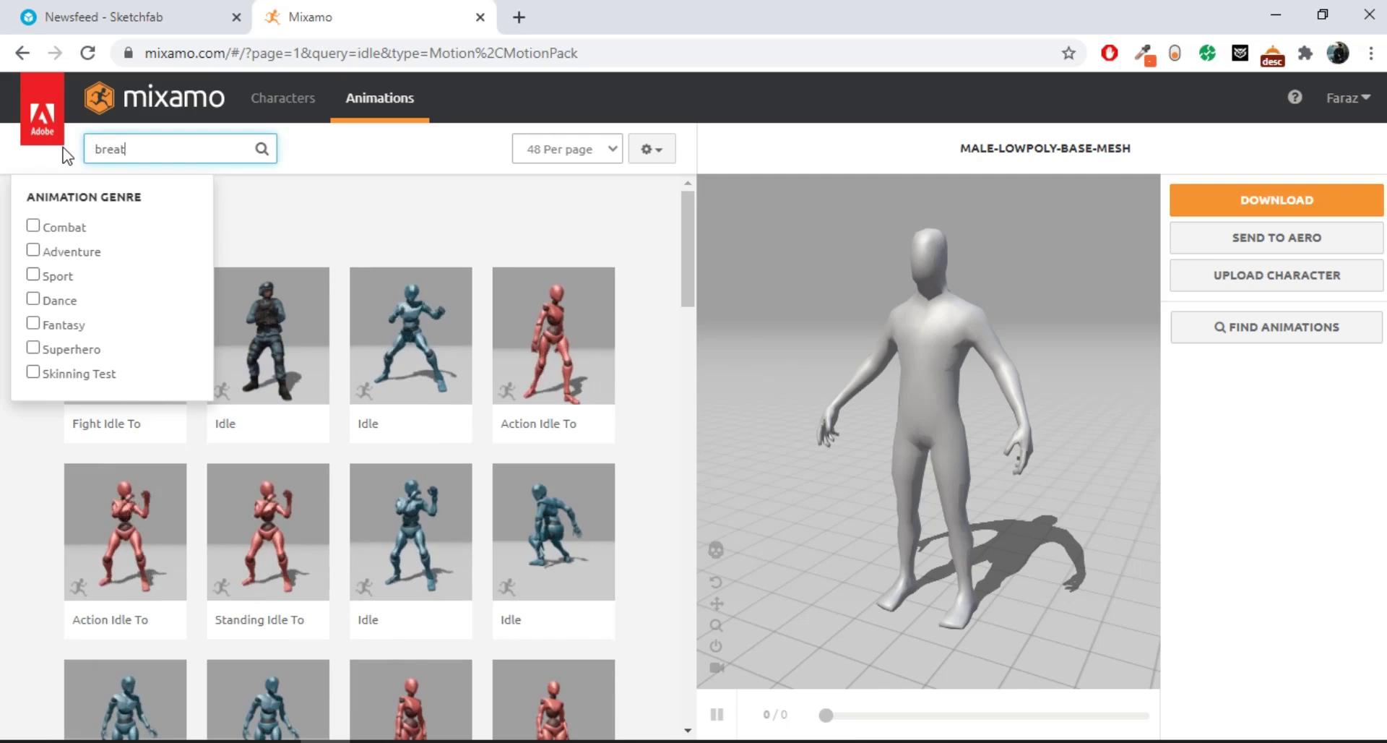
pyautogui.write('h')
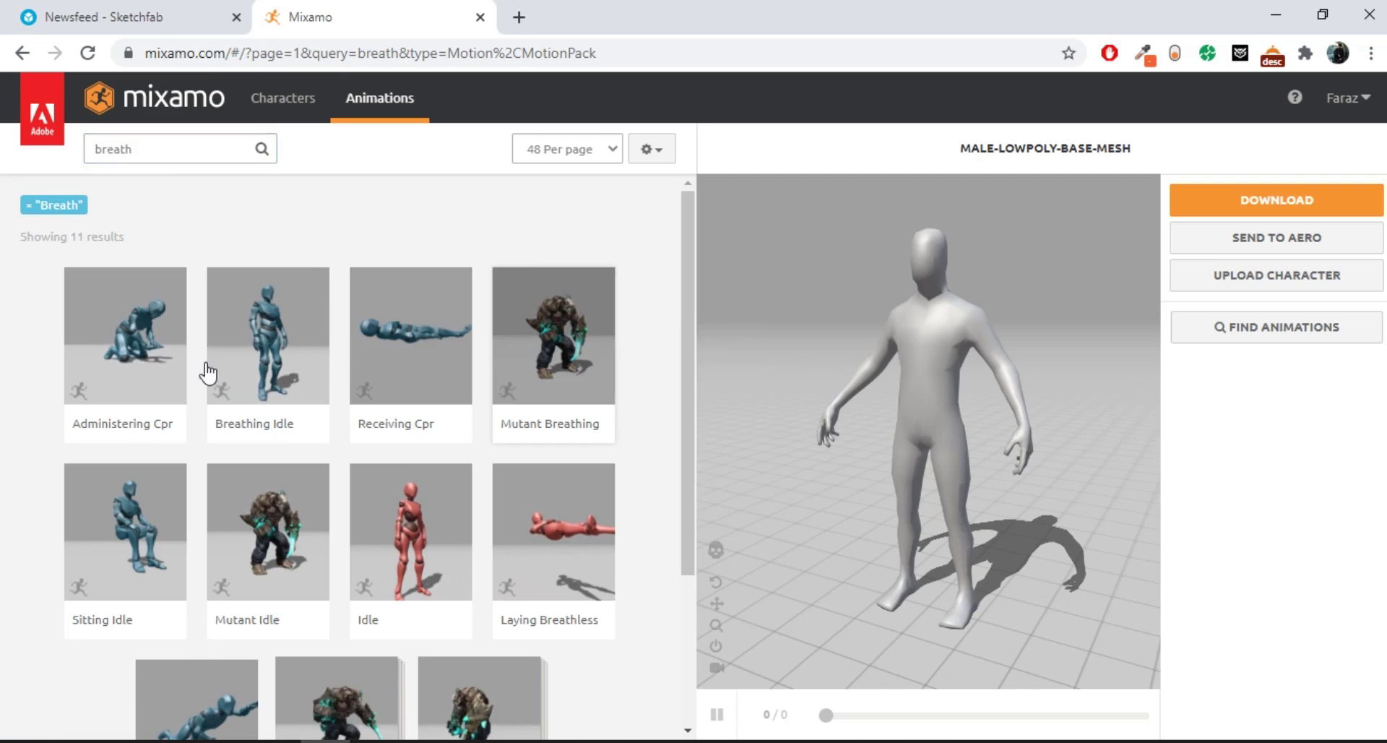
pyautogui.click(275, 356)
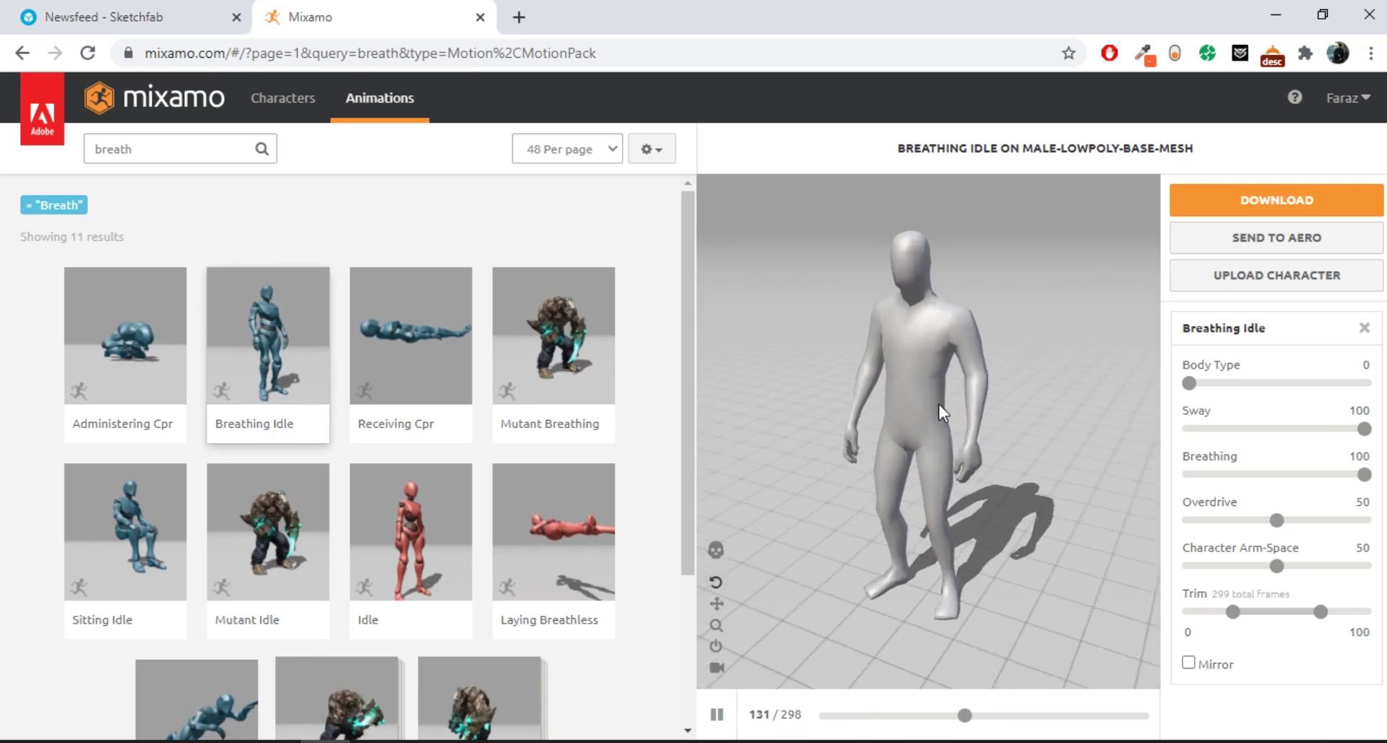
pyautogui.moveTo(939, 404)
pyautogui.mouseDown()
pyautogui.moveTo(952, 382)
pyautogui.moveTo(984, 399)
pyautogui.moveTo(973, 385)
pyautogui.moveTo(931, 406)
pyautogui.moveTo(933, 422)
pyautogui.mouseUp()
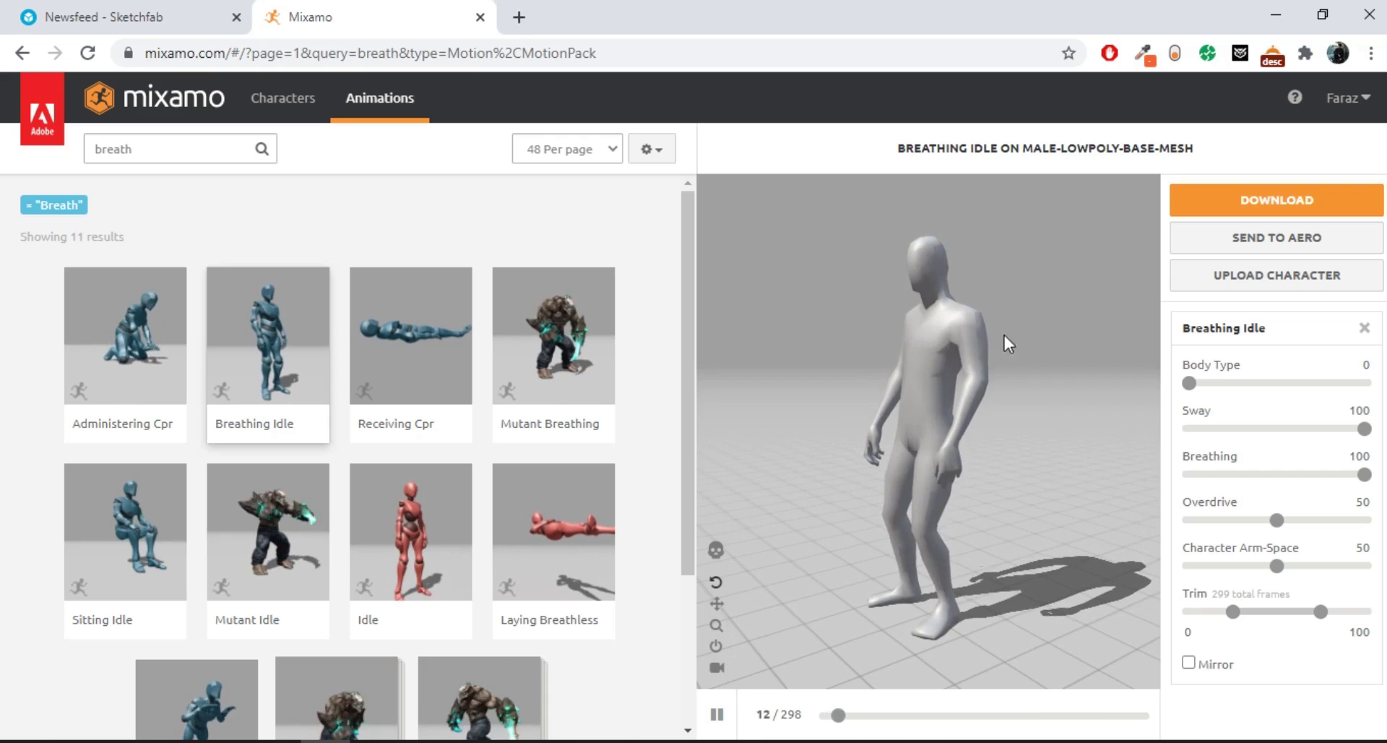
# Try out Body Type 57 and Sway 67 on the Breathing Idle animation, restoring them to 0 and 100
pyautogui.click(1291, 385)
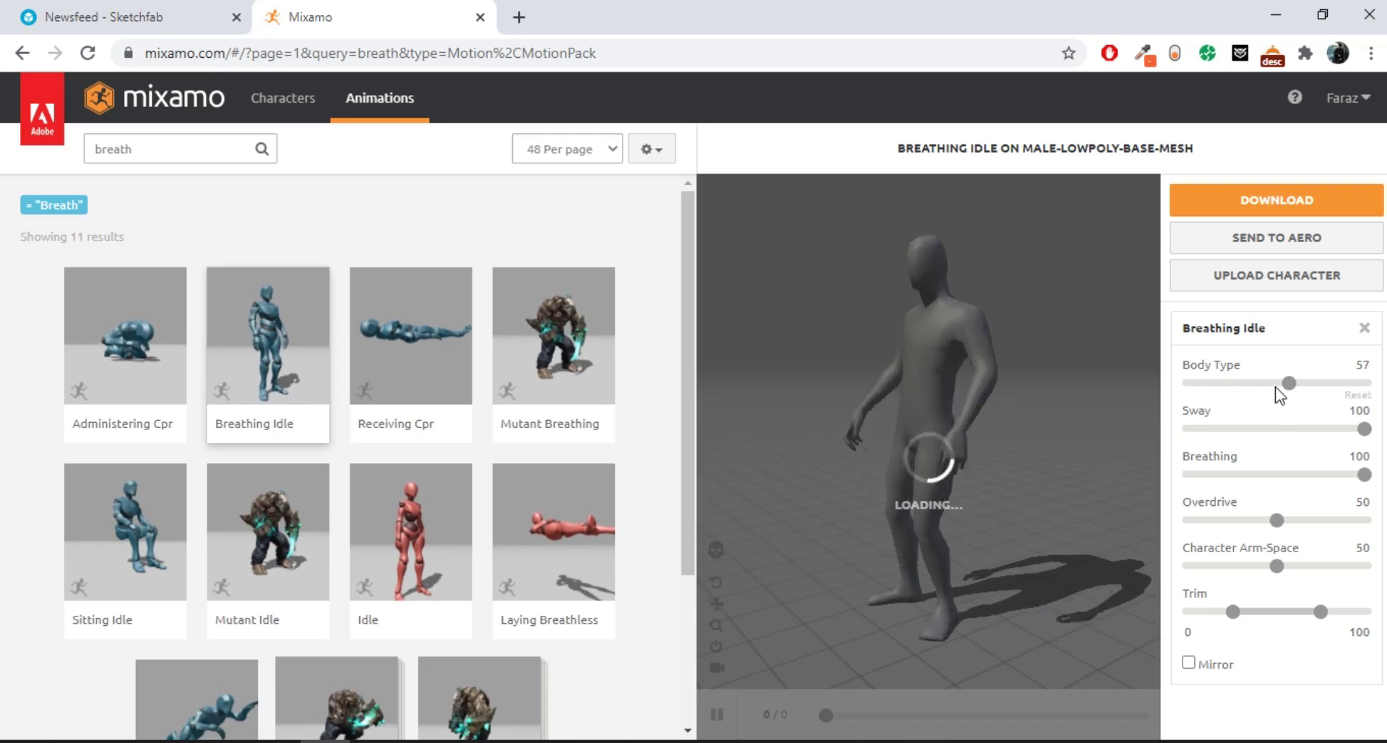
pyautogui.moveTo(915, 422); pyautogui.dragTo(974, 412)
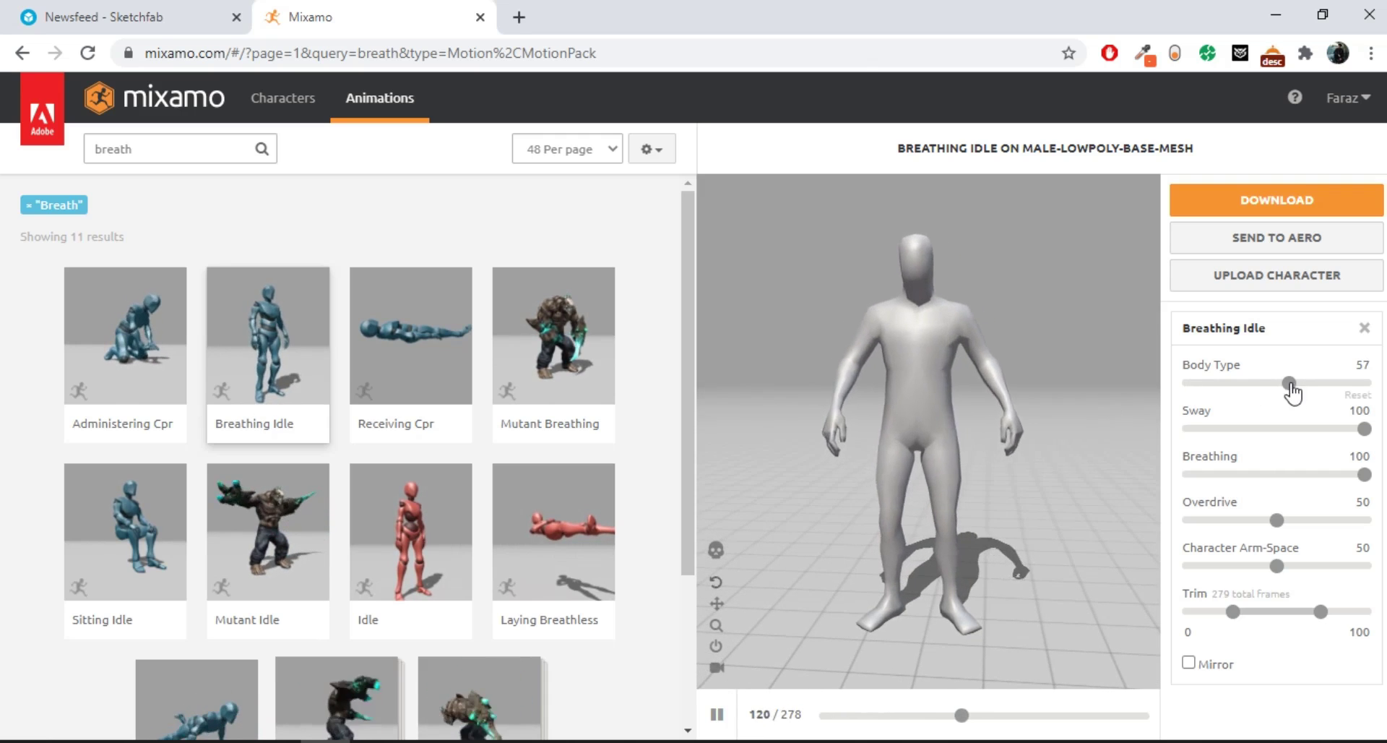
pyautogui.moveTo(1291, 384); pyautogui.dragTo(1226, 384)
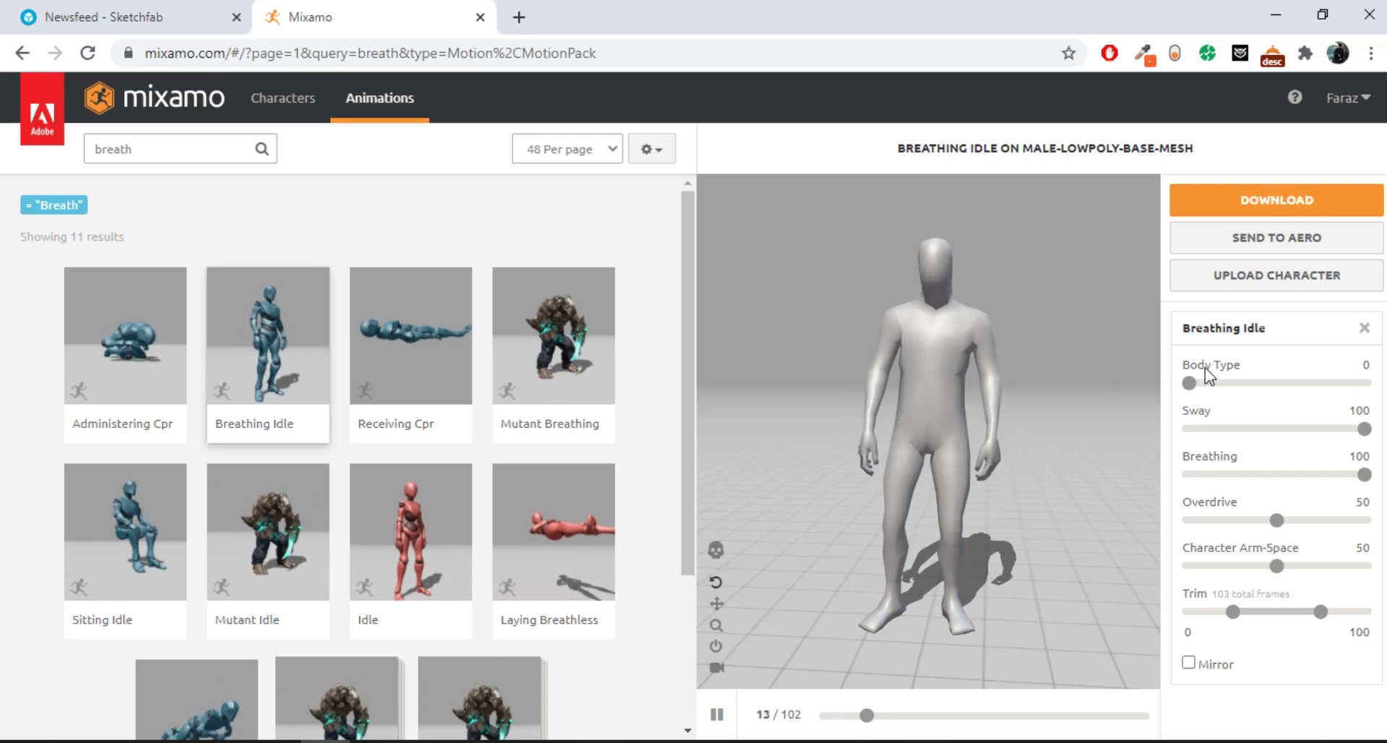
pyautogui.moveTo(1365, 429); pyautogui.dragTo(1314, 442)
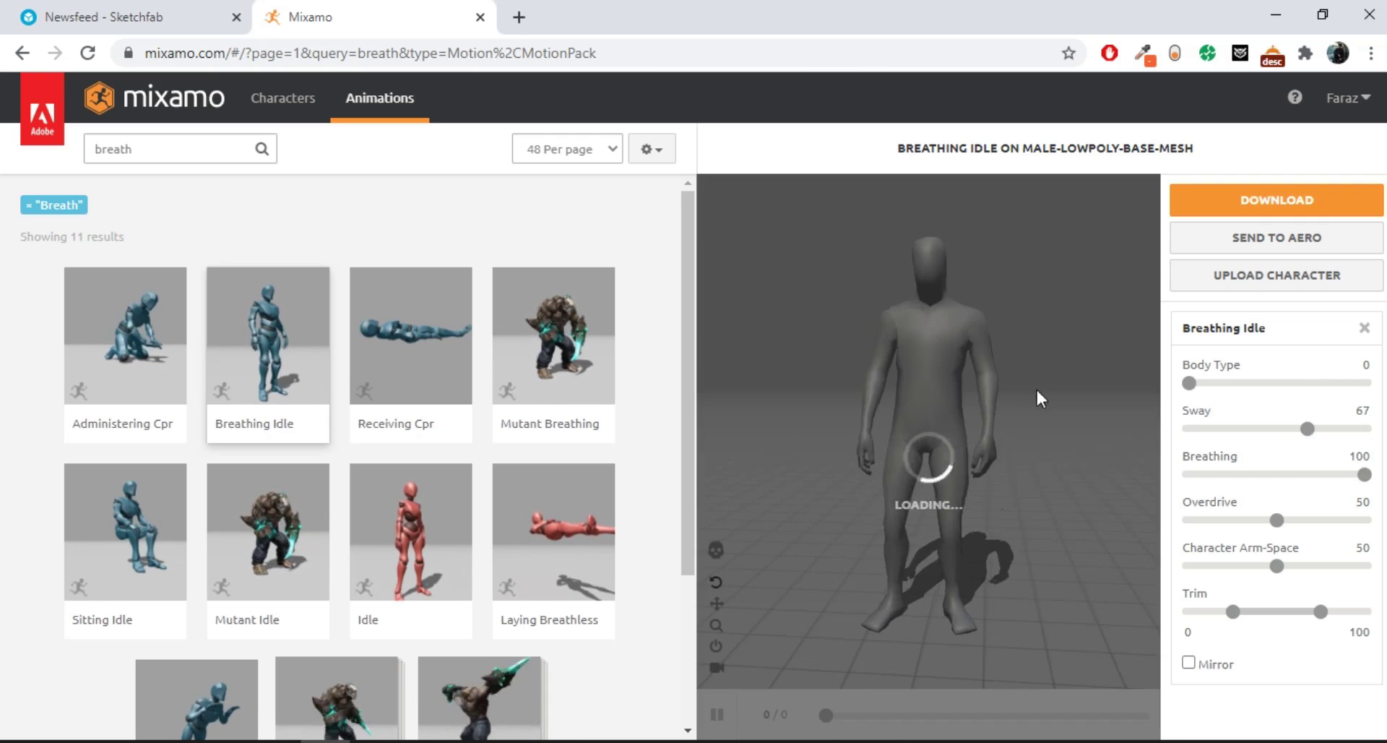
pyautogui.moveTo(1307, 429); pyautogui.dragTo(1382, 435)
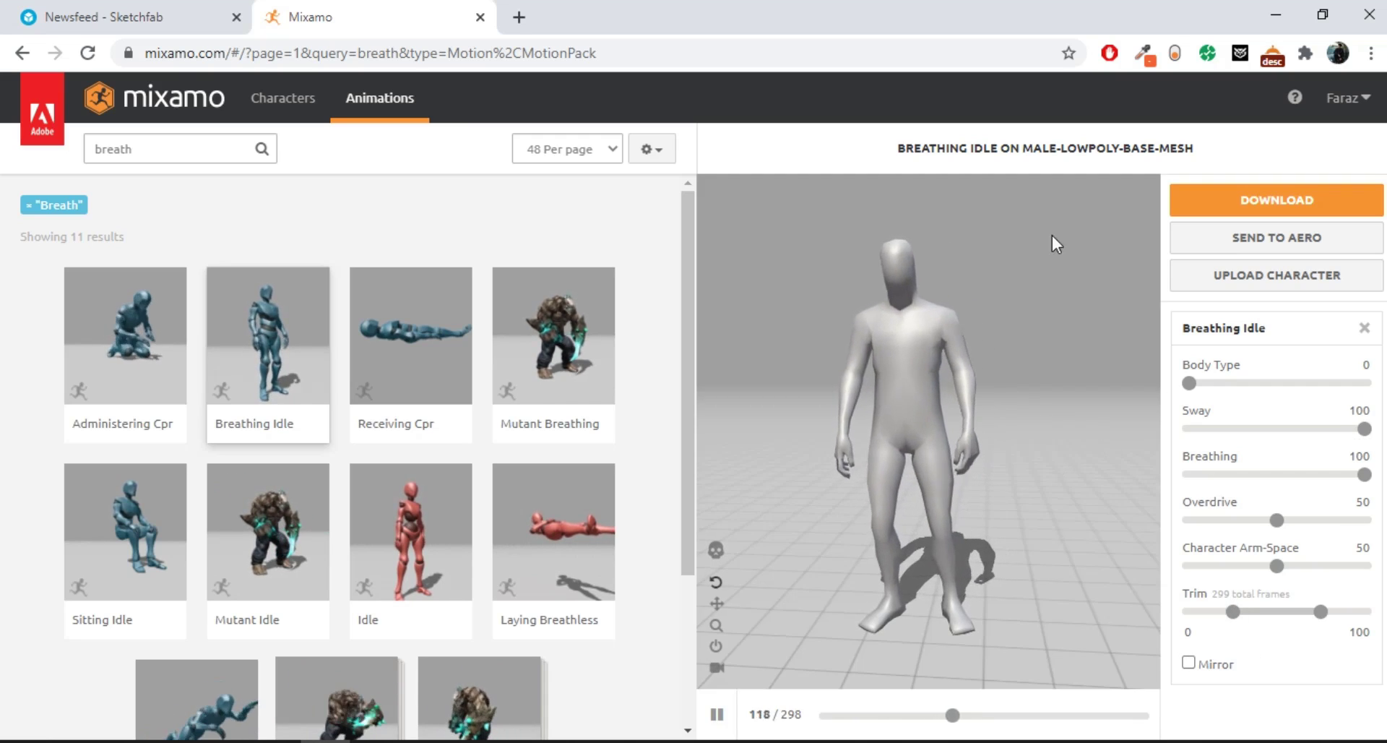
# Download the Breathing Idle character as FBX for Unity(.fbx), With Skin, at 30 frames per second with no keyframe reduction
pyautogui.click(1295, 195)
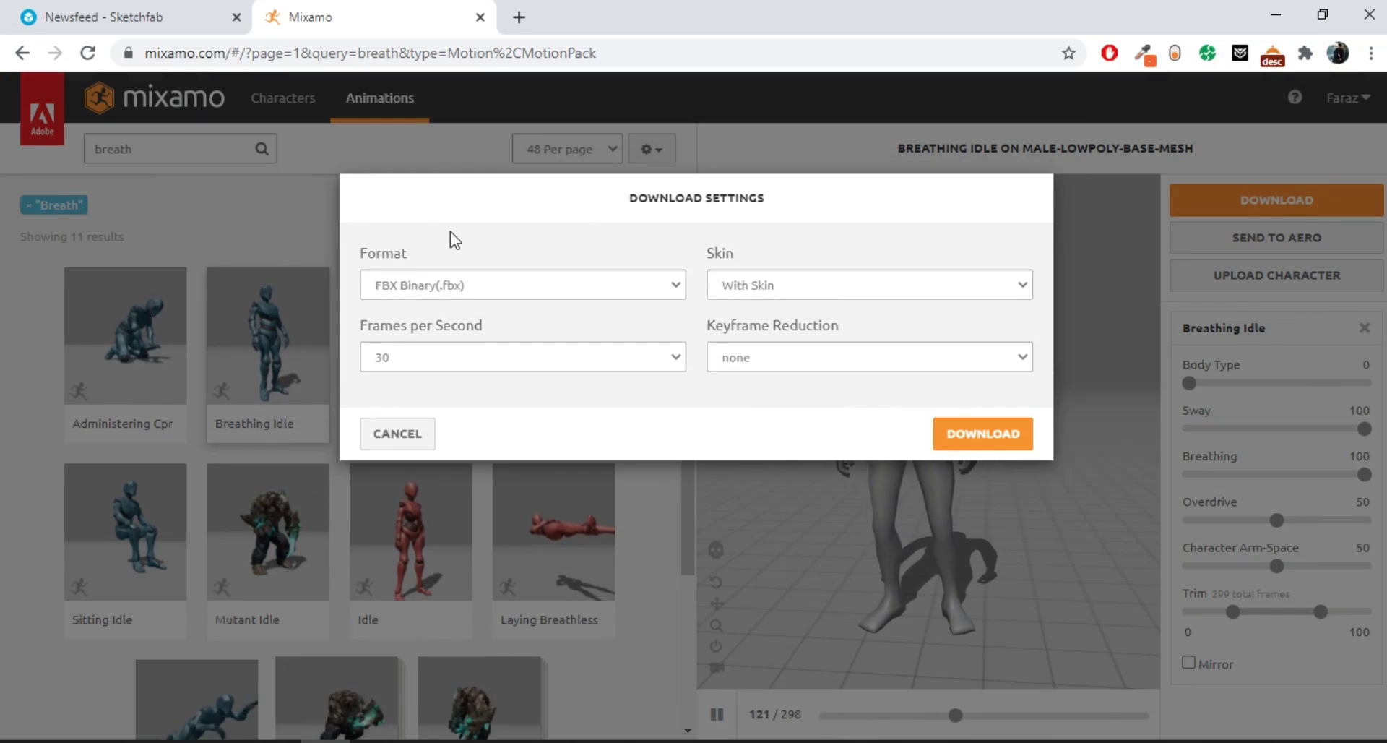
pyautogui.click(441, 293)
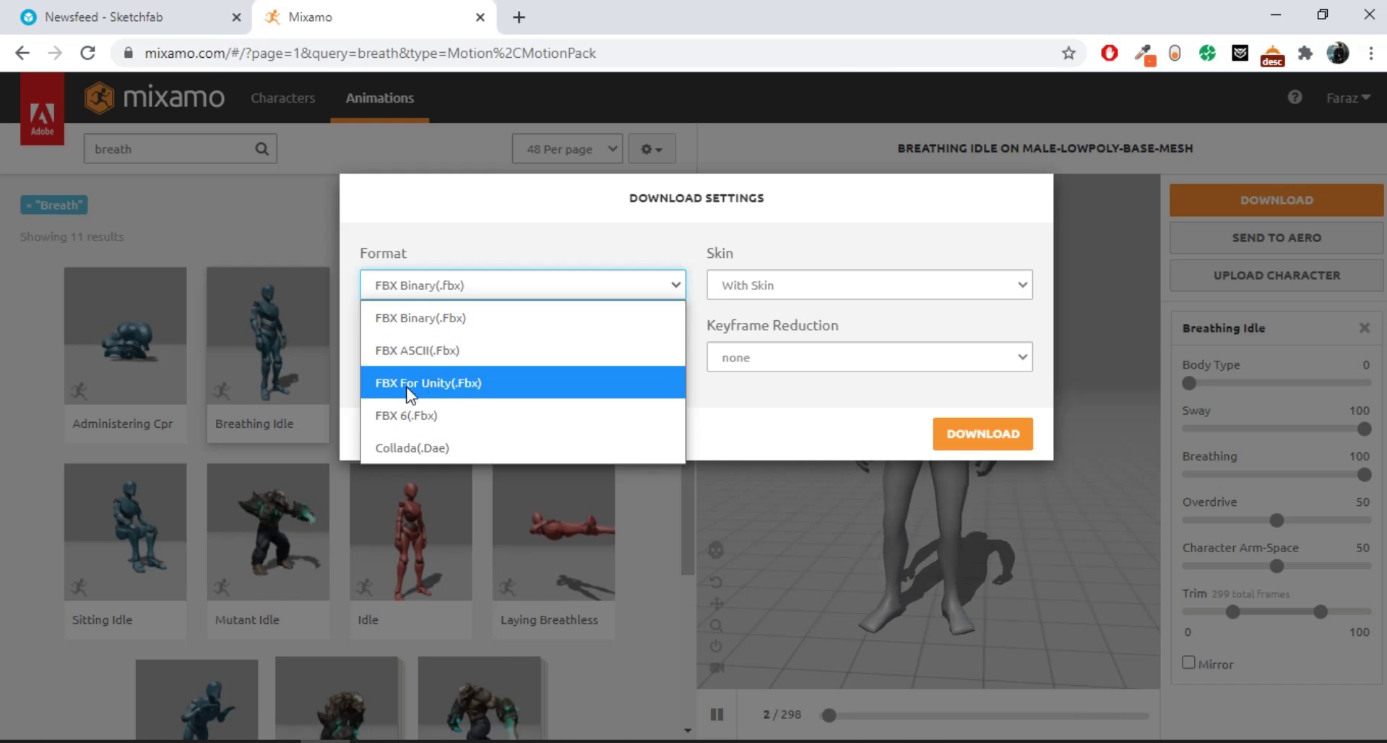
pyautogui.click(501, 383)
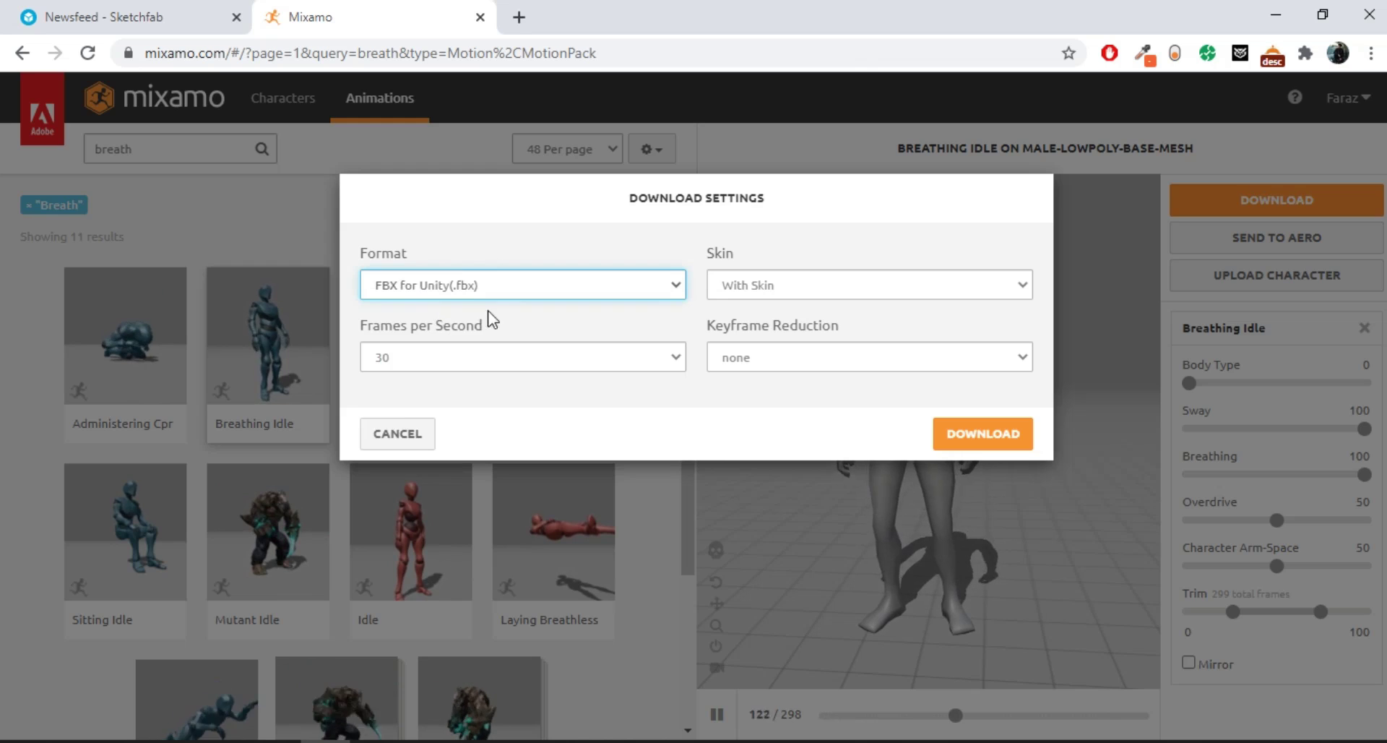
pyautogui.click(785, 292)
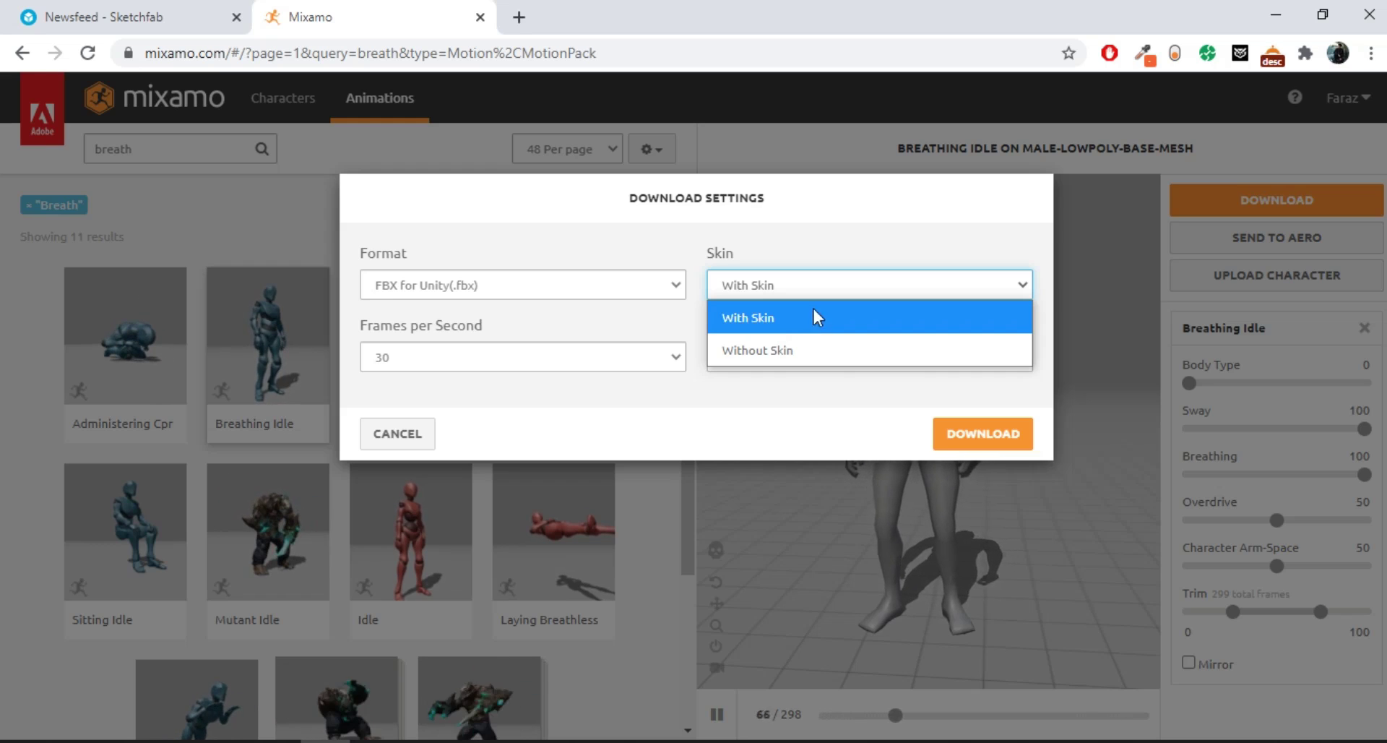
pyautogui.click(776, 325)
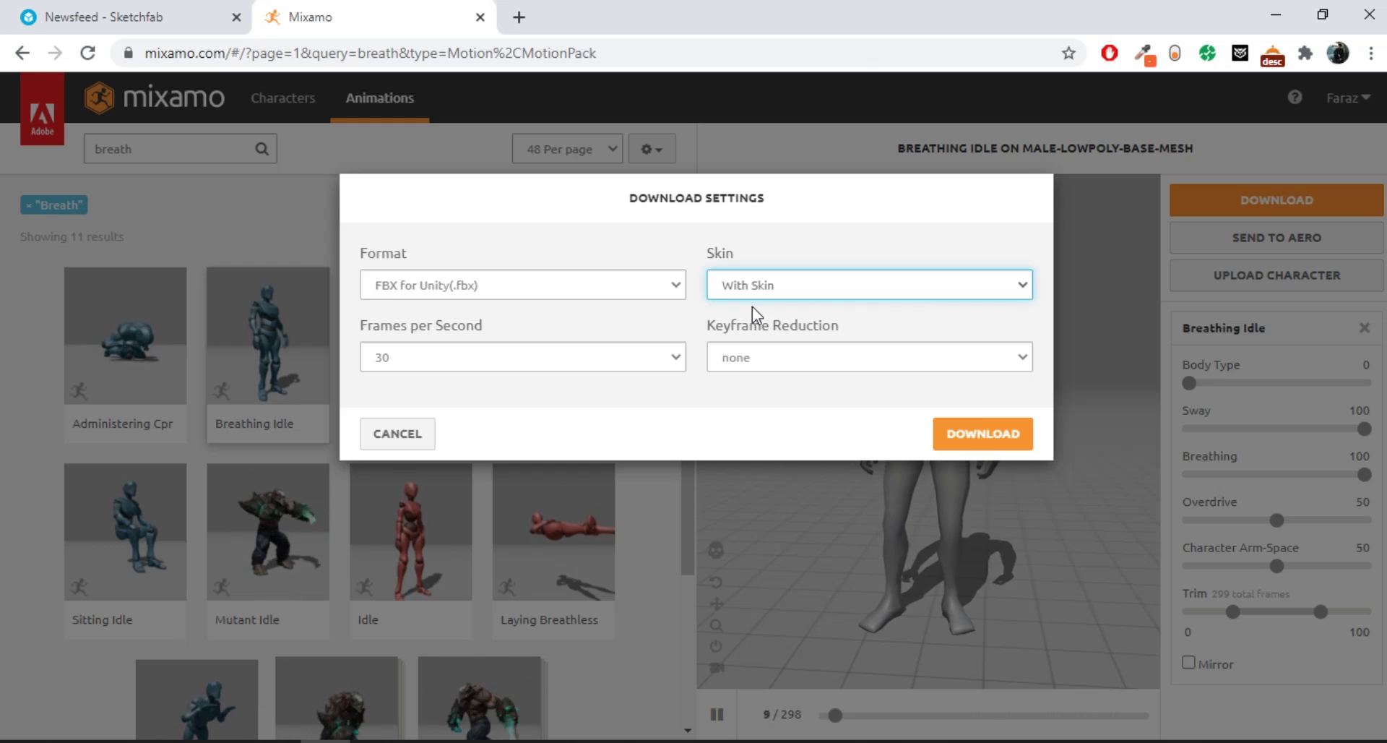
pyautogui.click(463, 362)
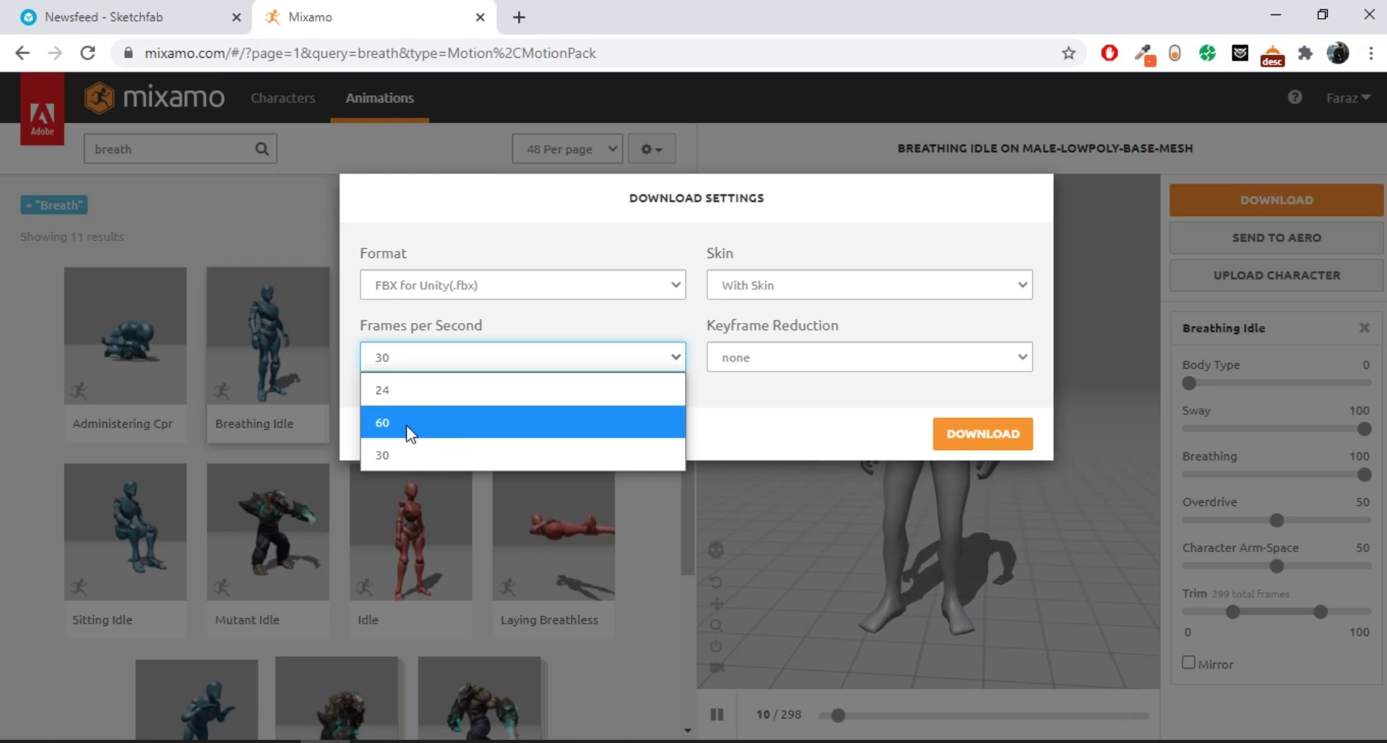
pyautogui.click(407, 455)
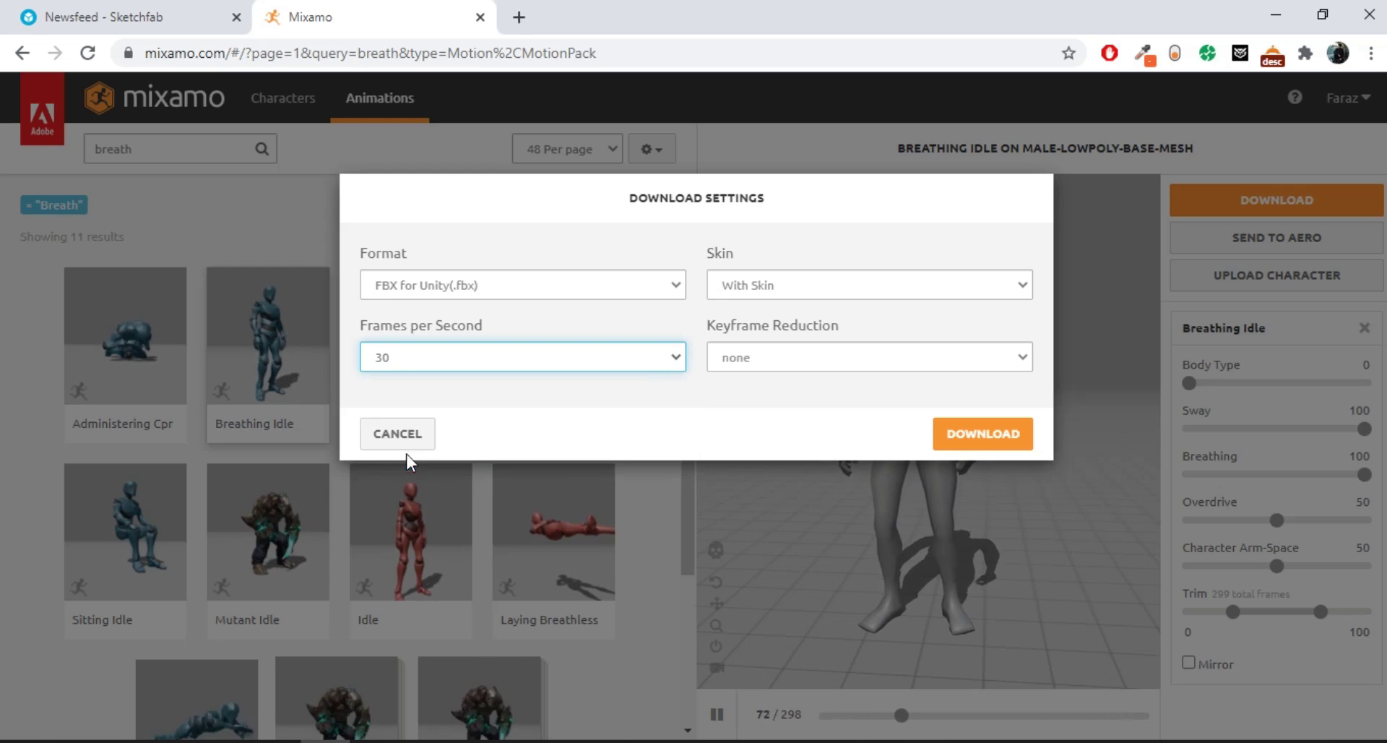
pyautogui.click(778, 356)
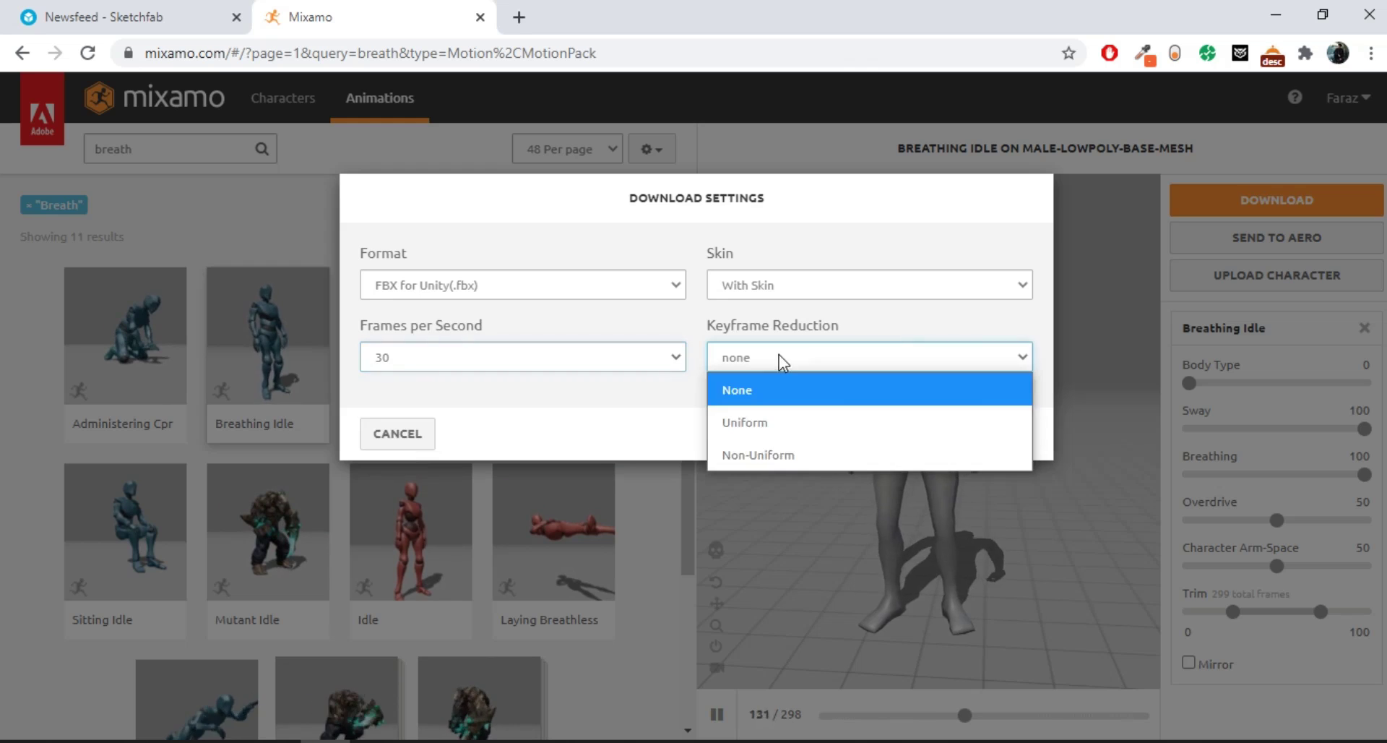
pyautogui.click(794, 396)
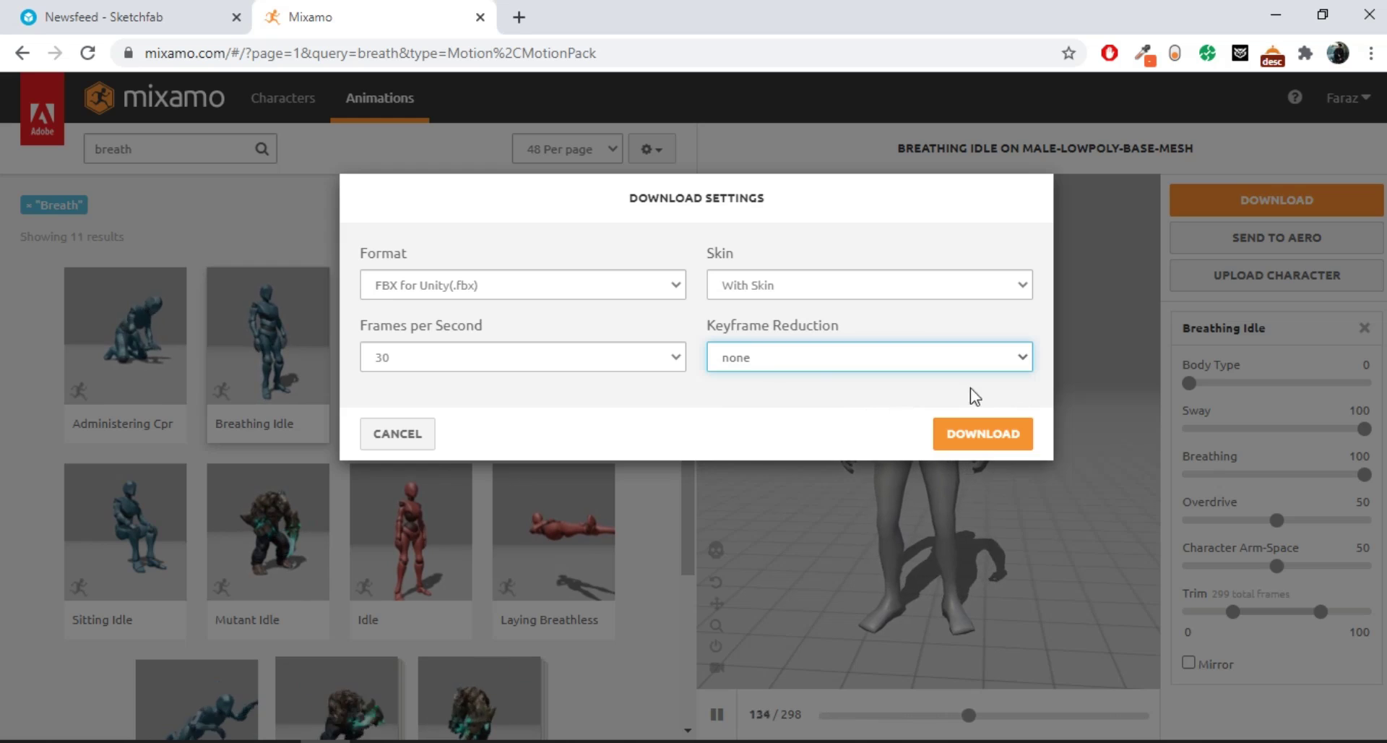
pyautogui.click(981, 438)
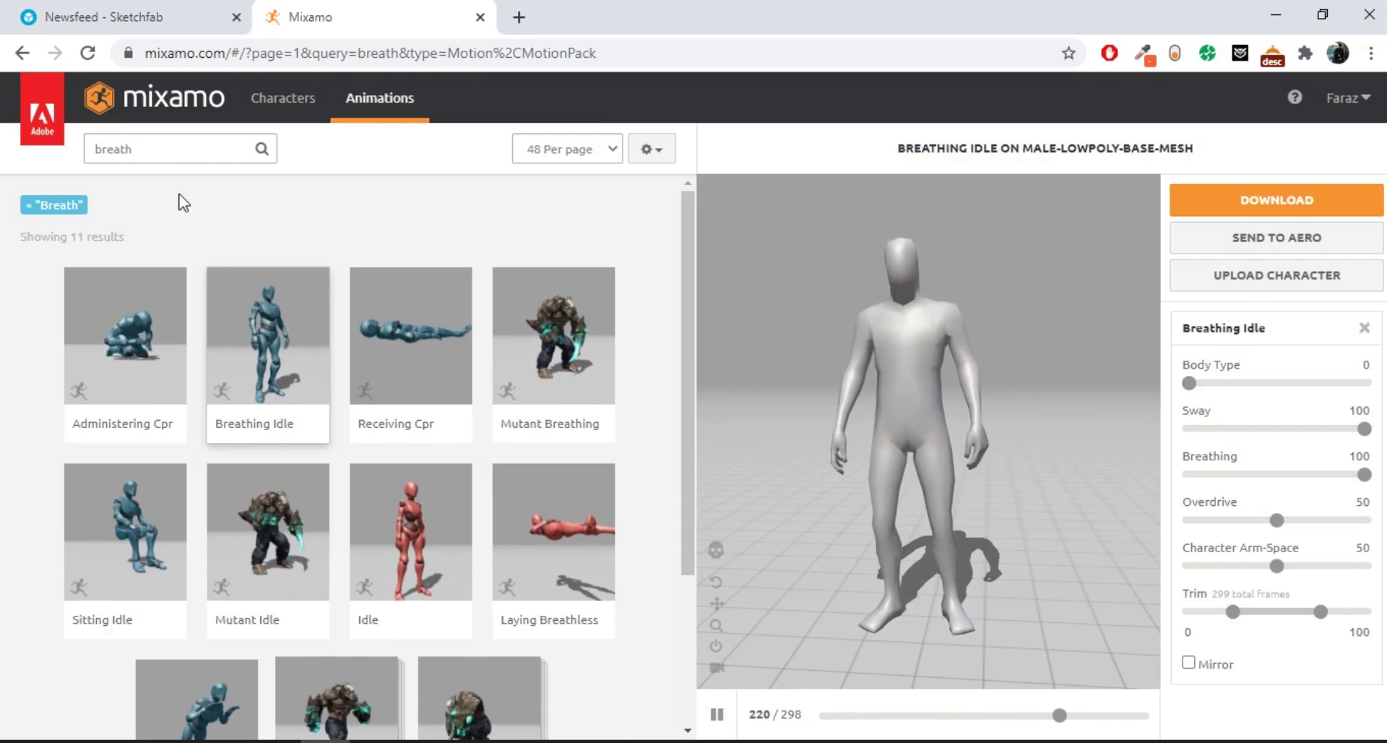
# Search the animations for "walking", apply the second Walking animation in the second row of results and view it from the side
pyautogui.doubleClick(164, 151)
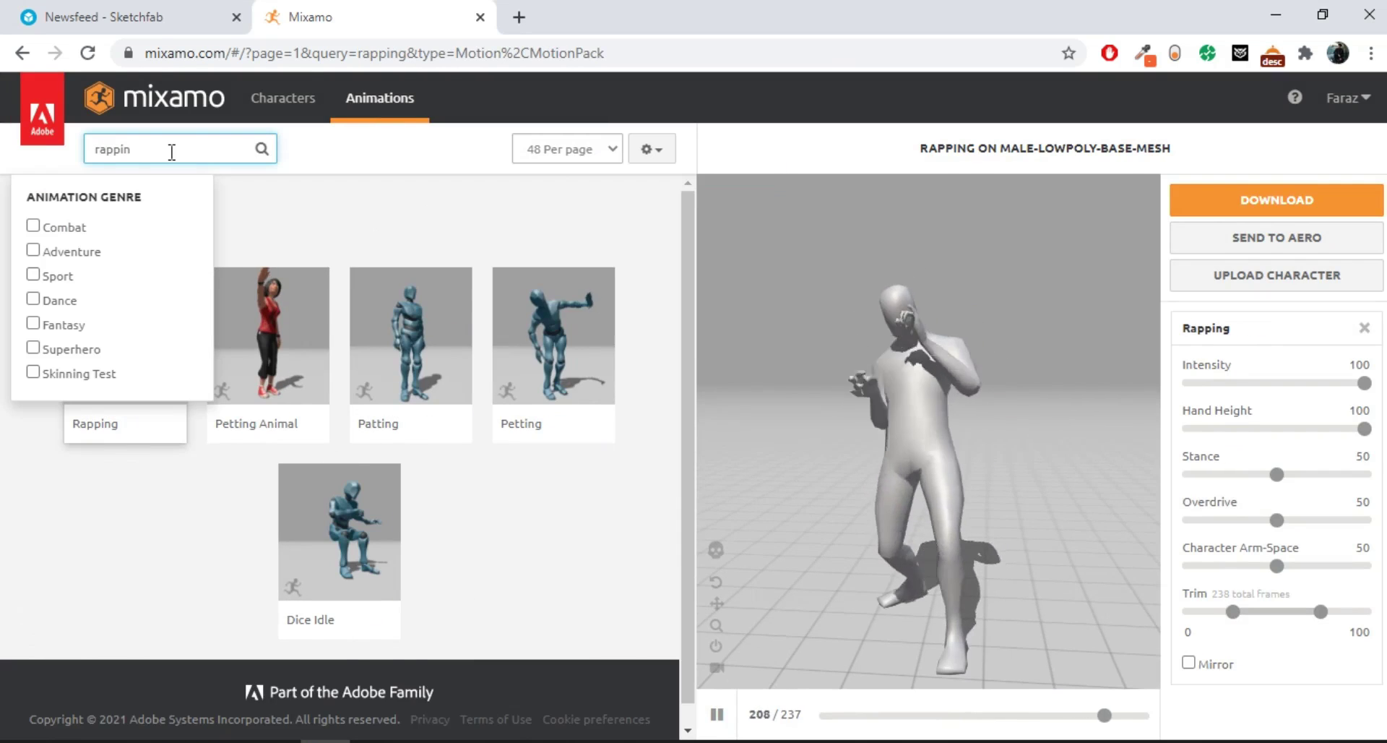
pyautogui.press('BackSpace')
pyautogui.press('BackSpace')
pyautogui.press('BackSpace')
pyautogui.press('BackSpace')
pyautogui.press('BackSpace')
pyautogui.press('BackSpace')
pyautogui.write('walking')
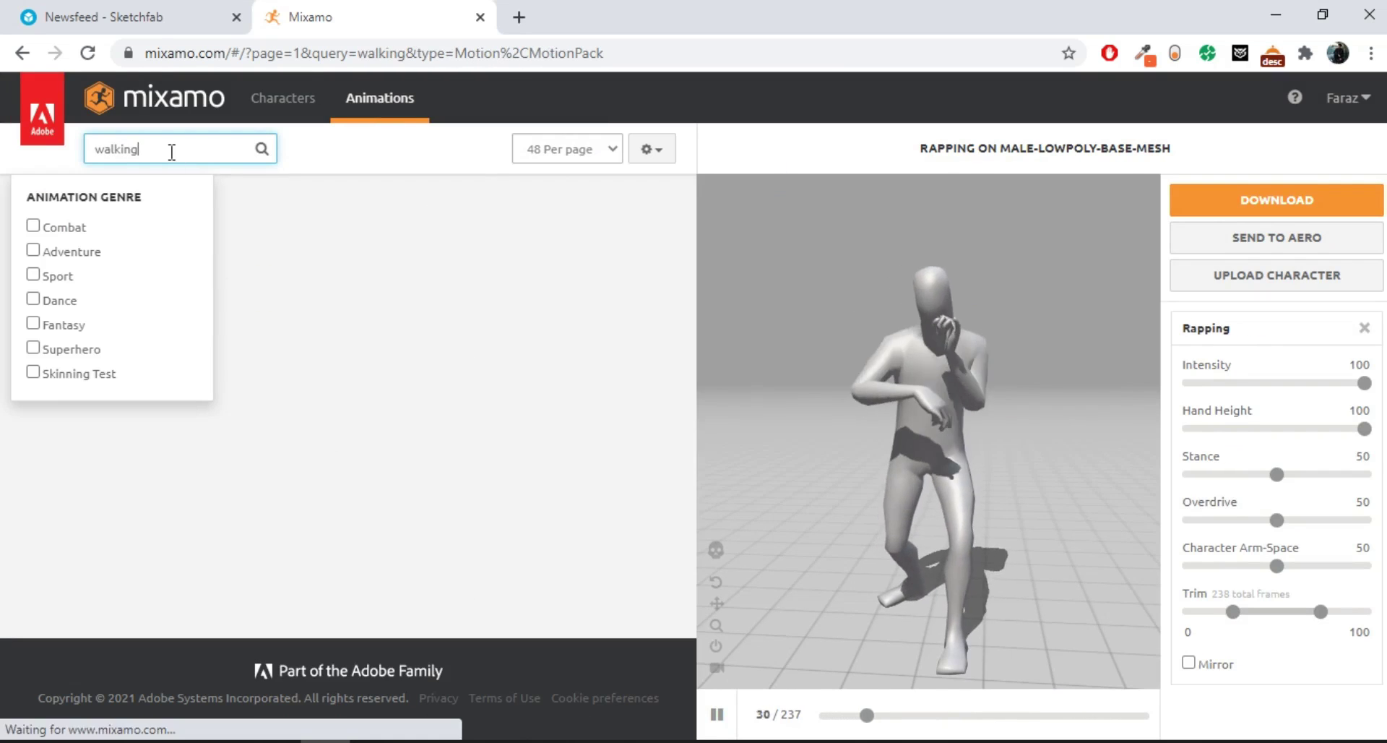
pyautogui.click(379, 158)
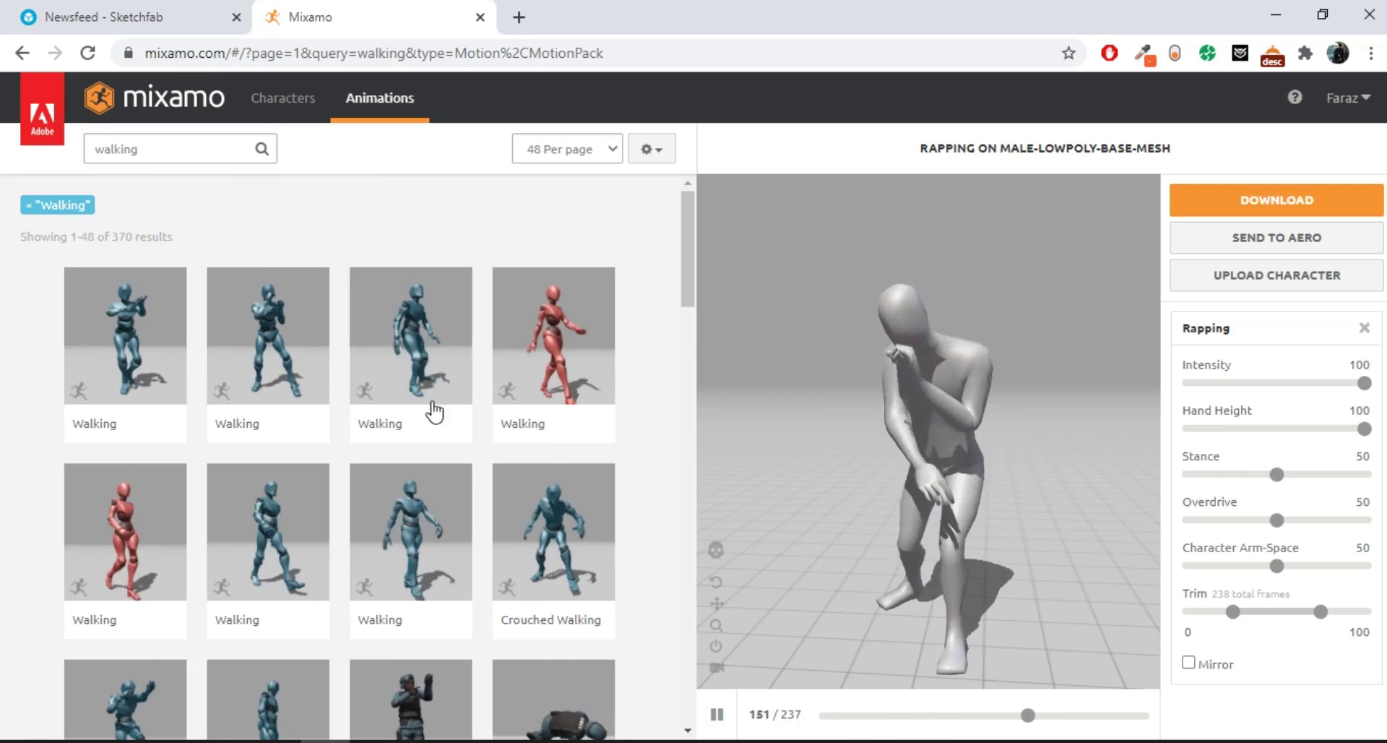
pyautogui.click(273, 545)
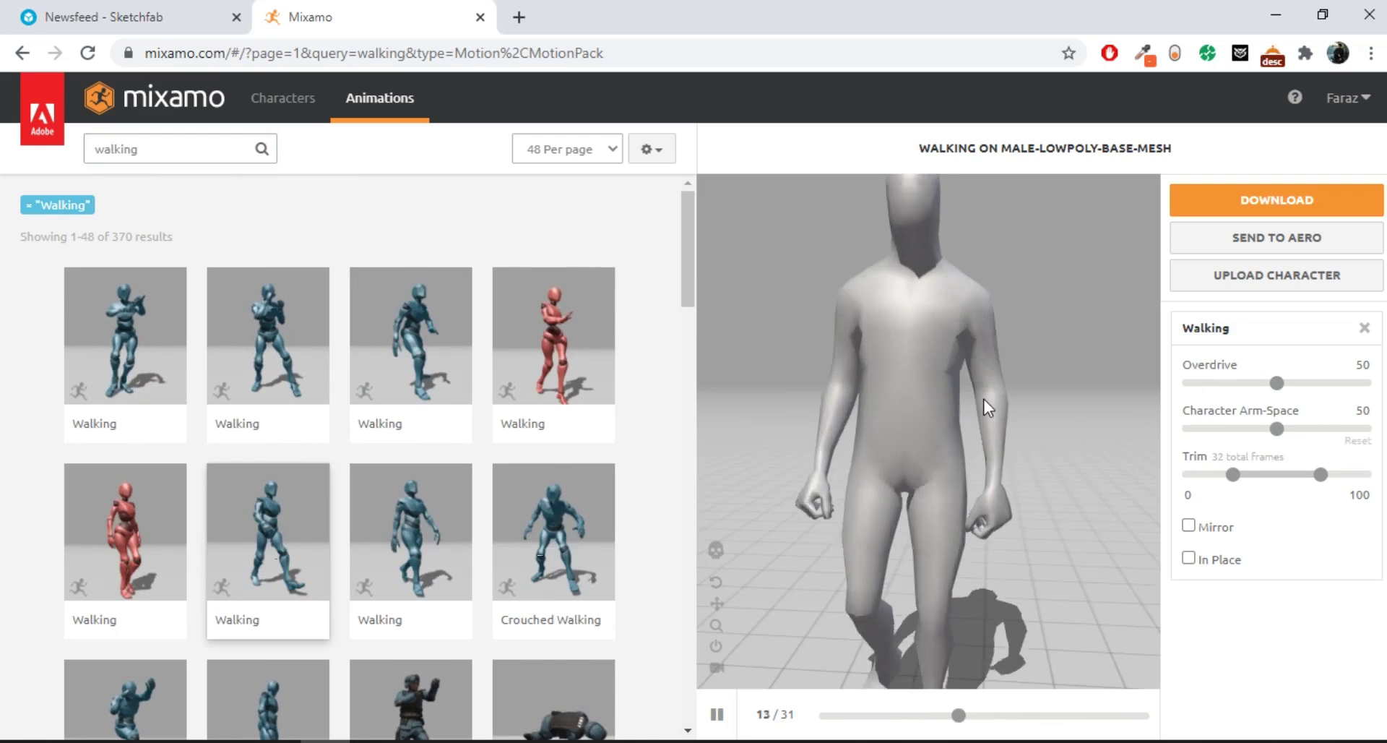
pyautogui.scroll(-5, 1008, 411)
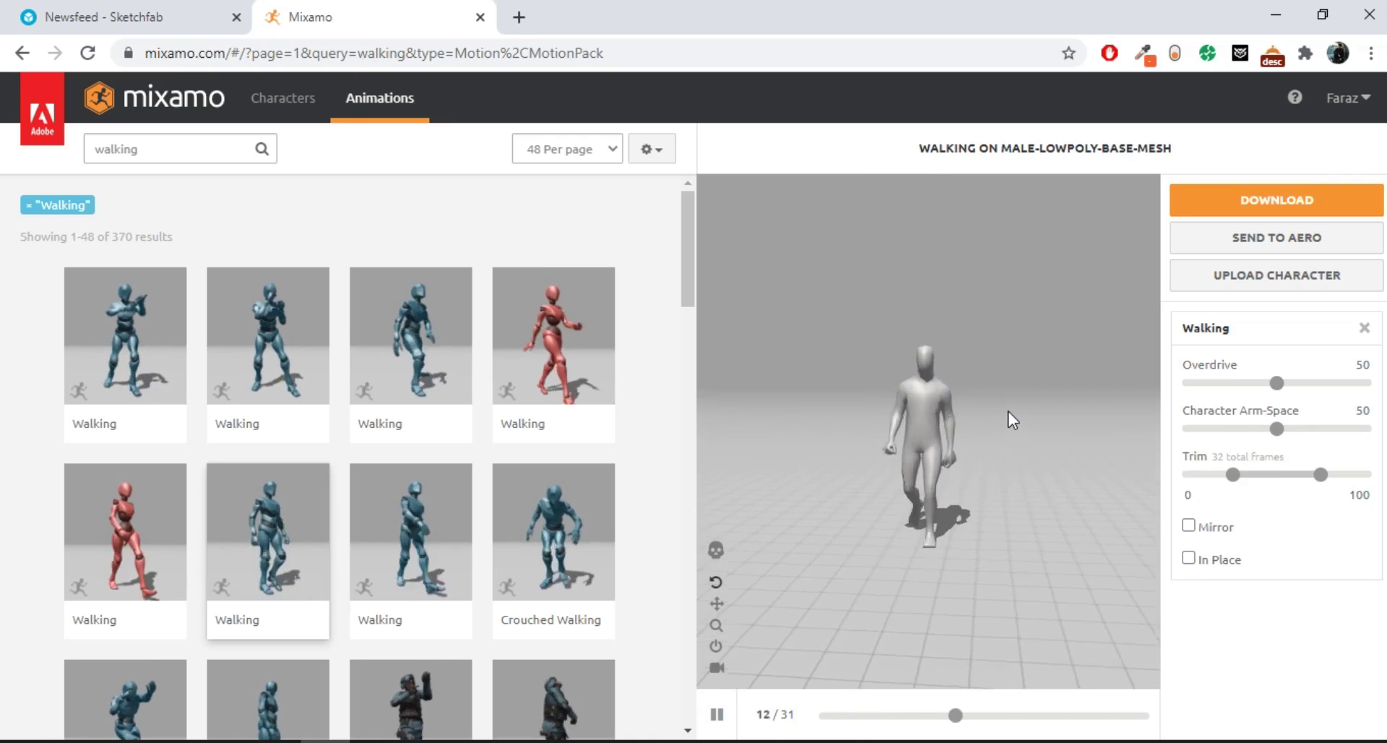
pyautogui.moveTo(1008, 411); pyautogui.dragTo(874, 418)
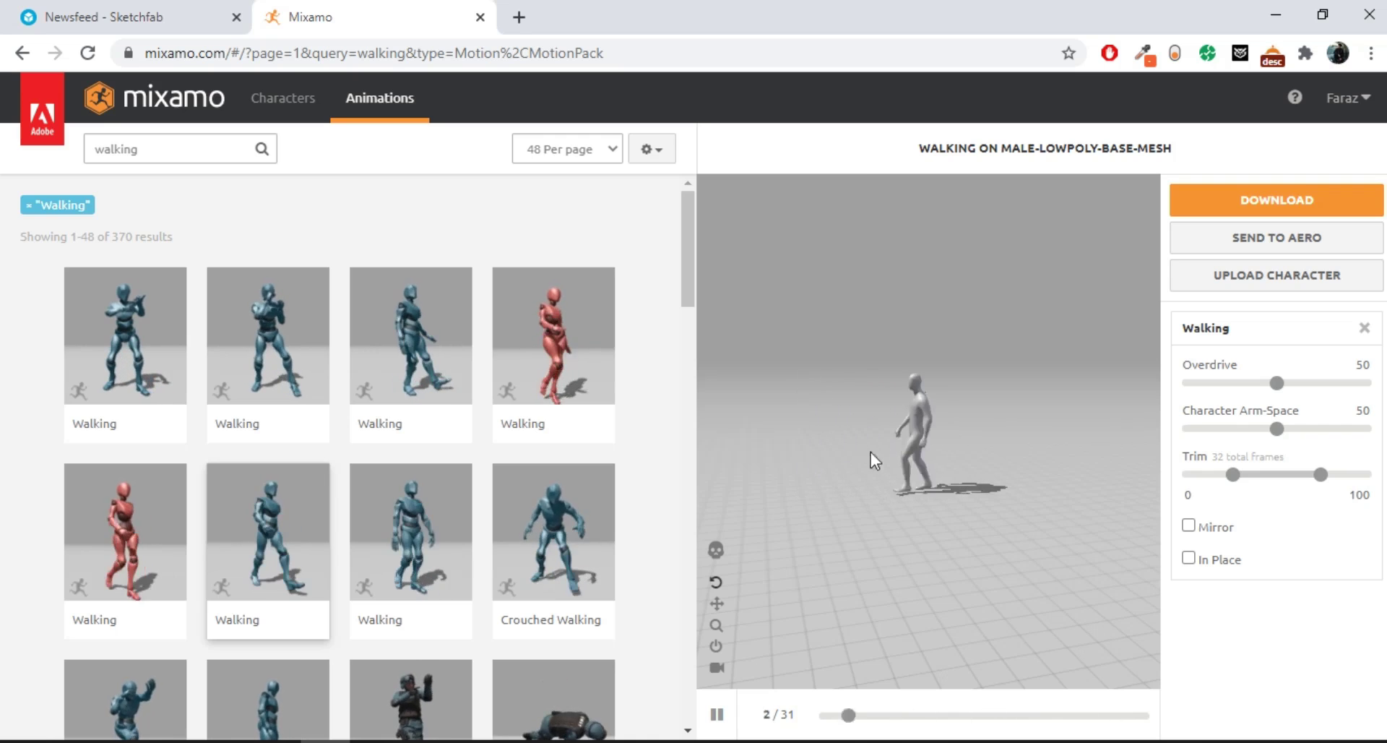
# Enable In Place for the Walking animation and download it as FBX for Unity(.fbx), Without Skin, at 30 frames per second
pyautogui.click(1192, 559)
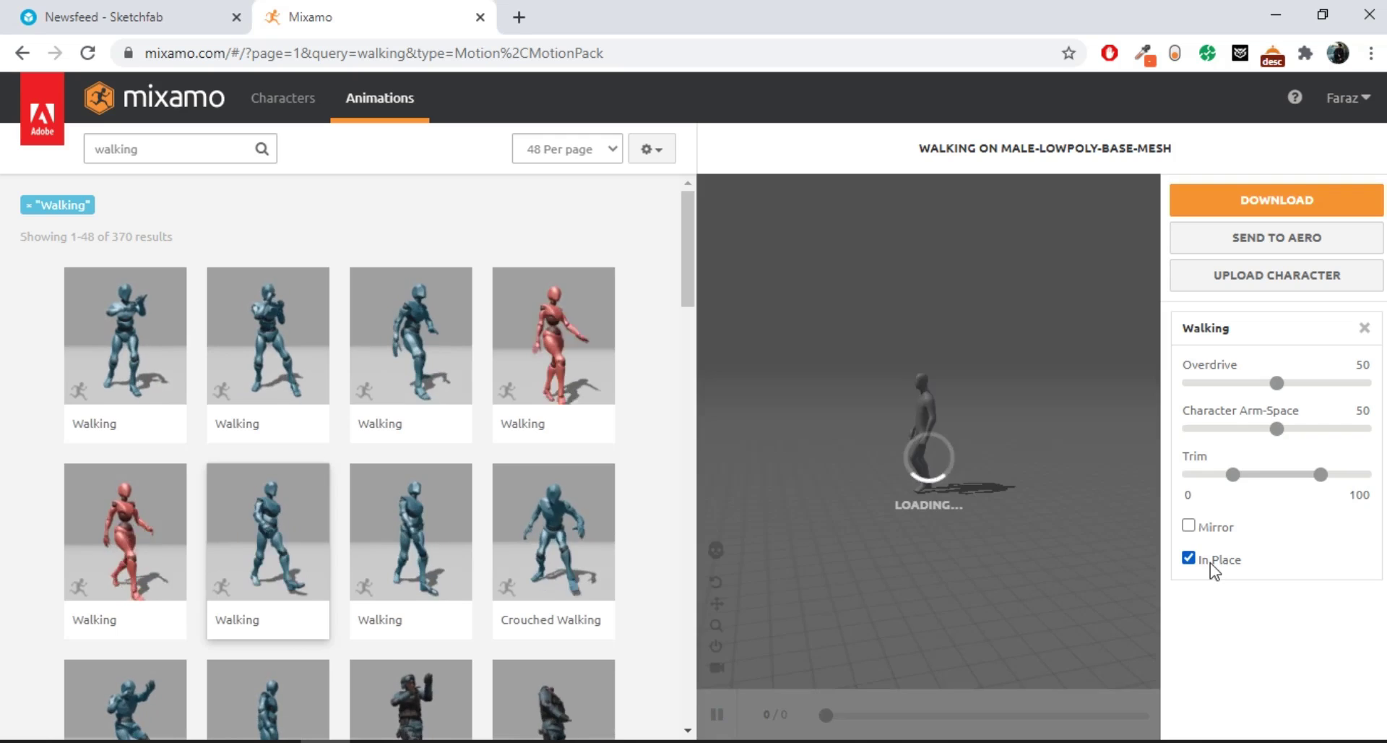
pyautogui.moveTo(910, 462); pyautogui.dragTo(1000, 470)
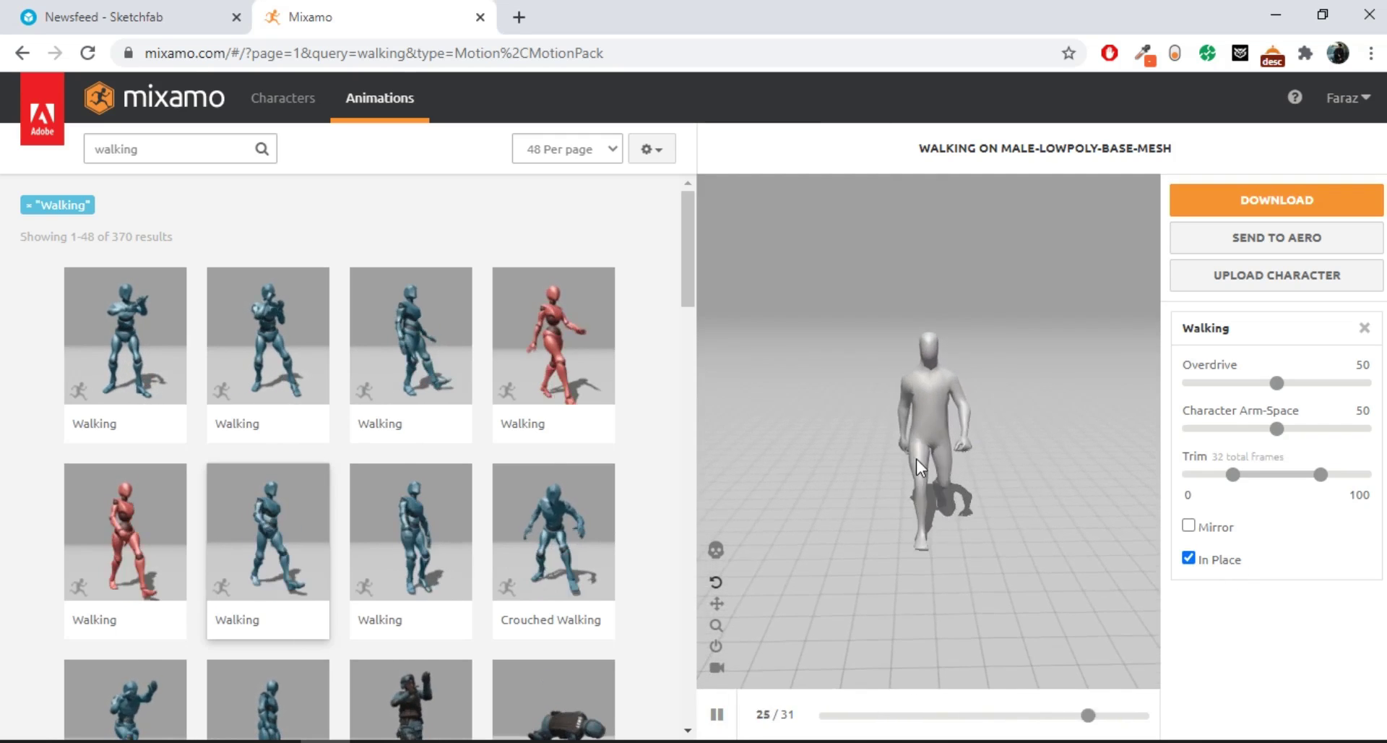
pyautogui.moveTo(916, 458)
pyautogui.mouseDown()
pyautogui.moveTo(877, 449)
pyautogui.moveTo(903, 438)
pyautogui.mouseUp()
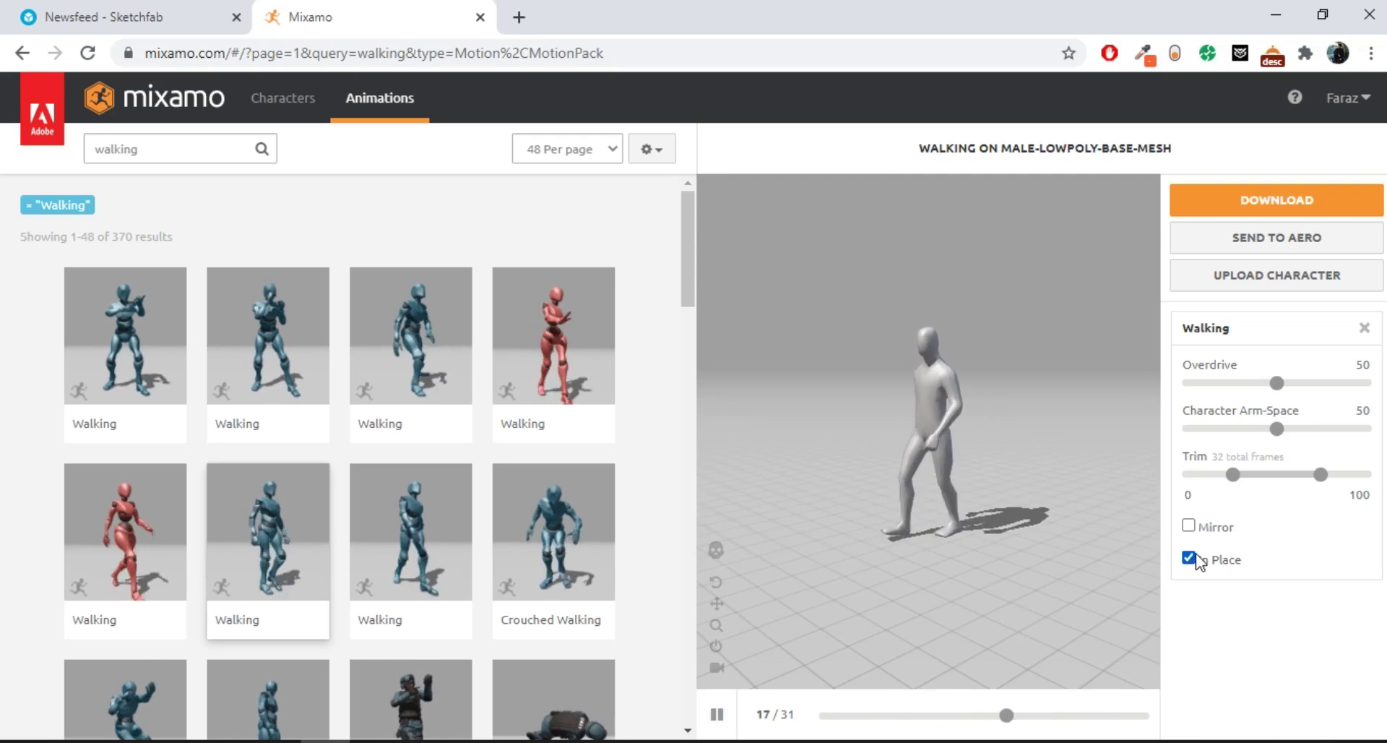
pyautogui.click(1242, 196)
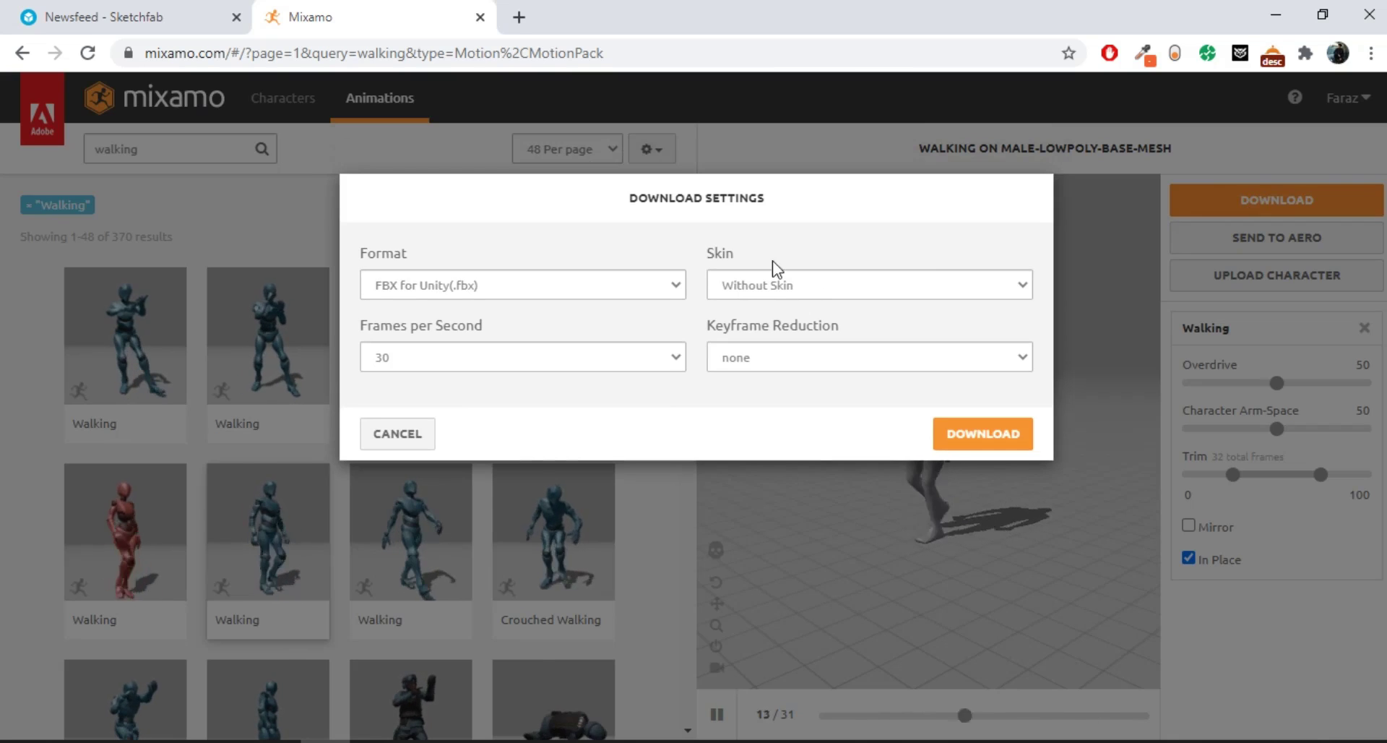
pyautogui.click(965, 439)
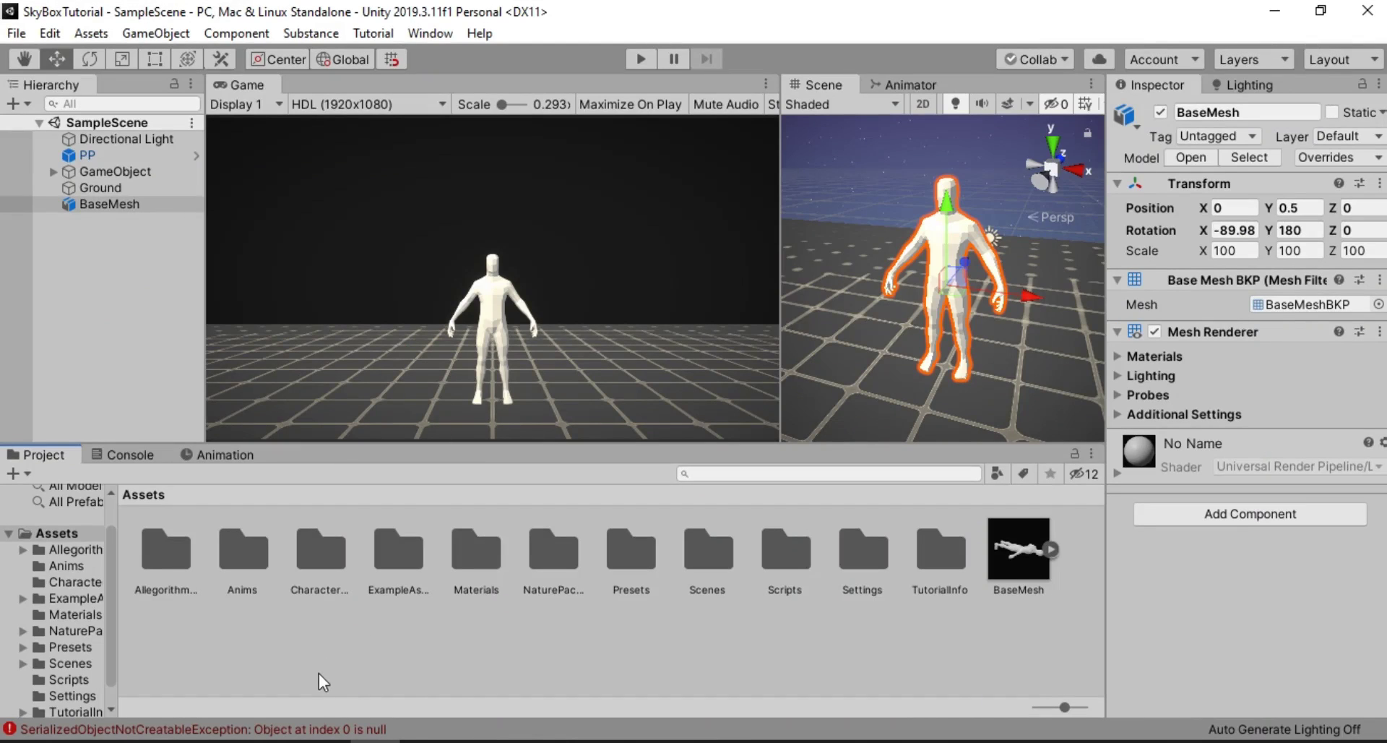
# Delete the BaseMesh object from the scene and the BaseMesh model from the Assets folder
pyautogui.click(118, 205)
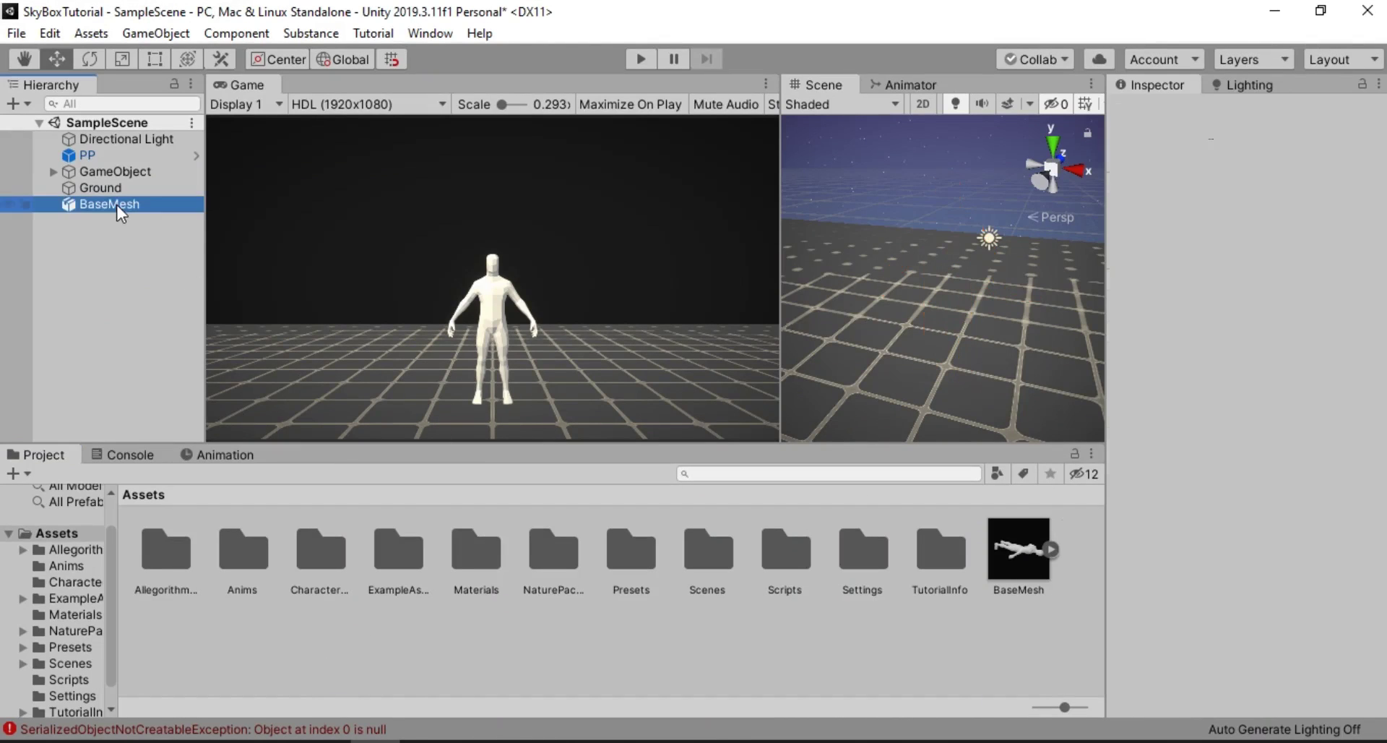
pyautogui.press('Delete')
pyautogui.click(1007, 565)
pyautogui.press('Delete')
pyautogui.press('Return')
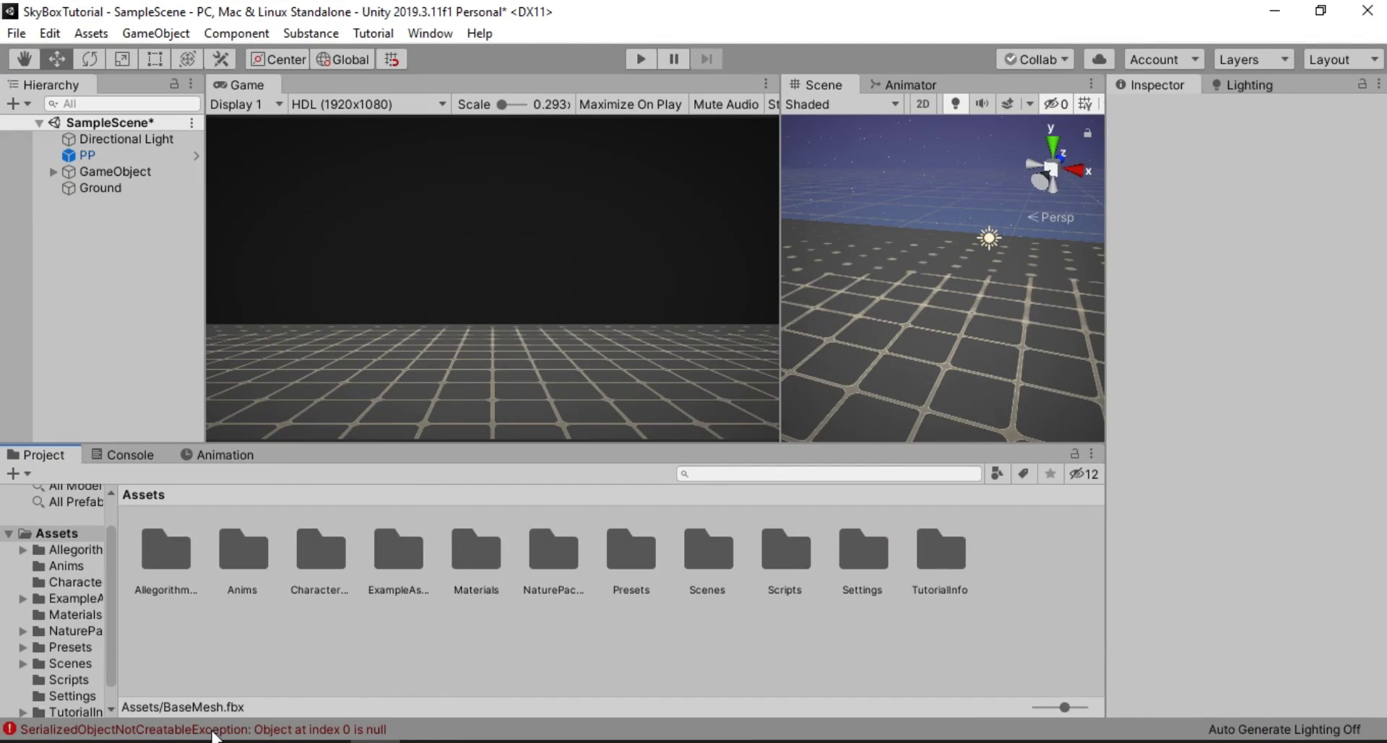
# Clear the console messages and return to the project files
pyautogui.click(126, 455)
pyautogui.click(26, 471)
pyautogui.click(42, 456)
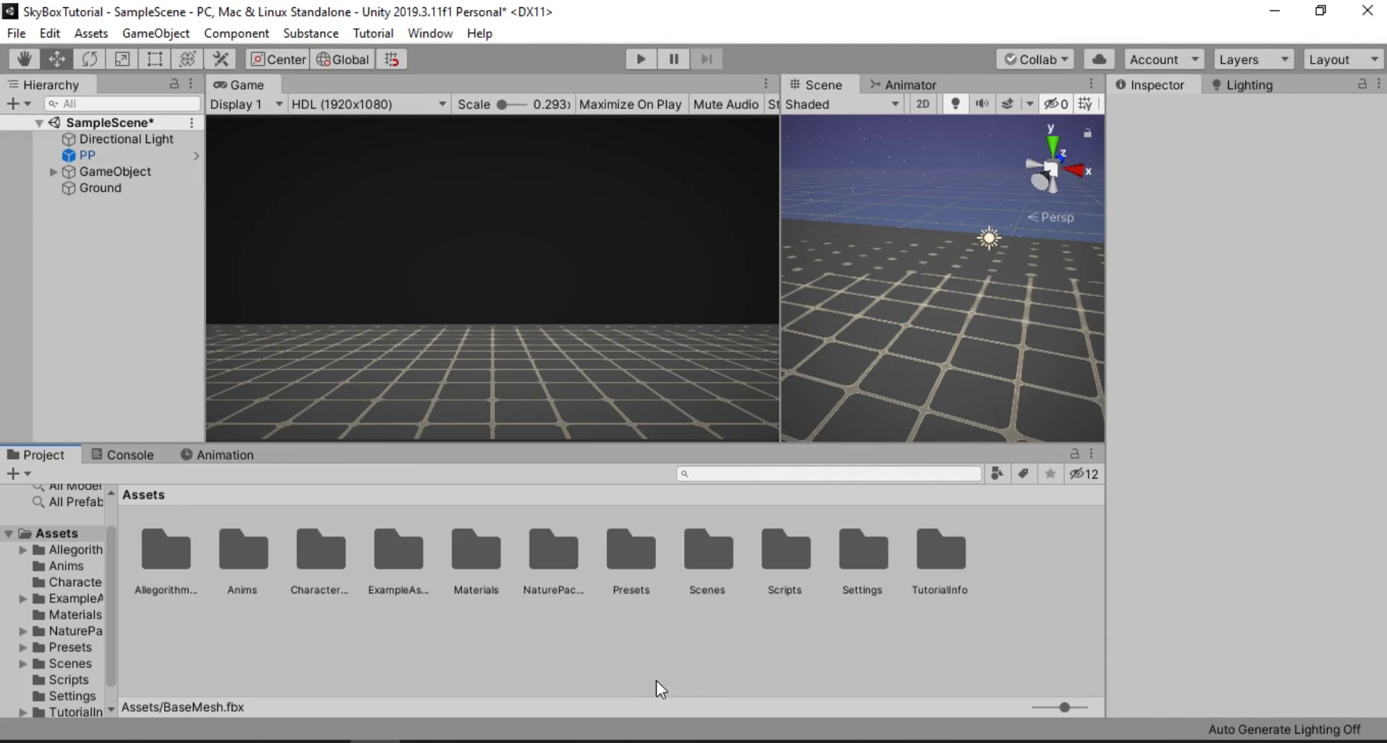
# Rename the male-lowpoly-base-mesh@Breathing Idle model in the CharacterStuff folder to CharacterIdle
pyautogui.doubleClick(302, 571)
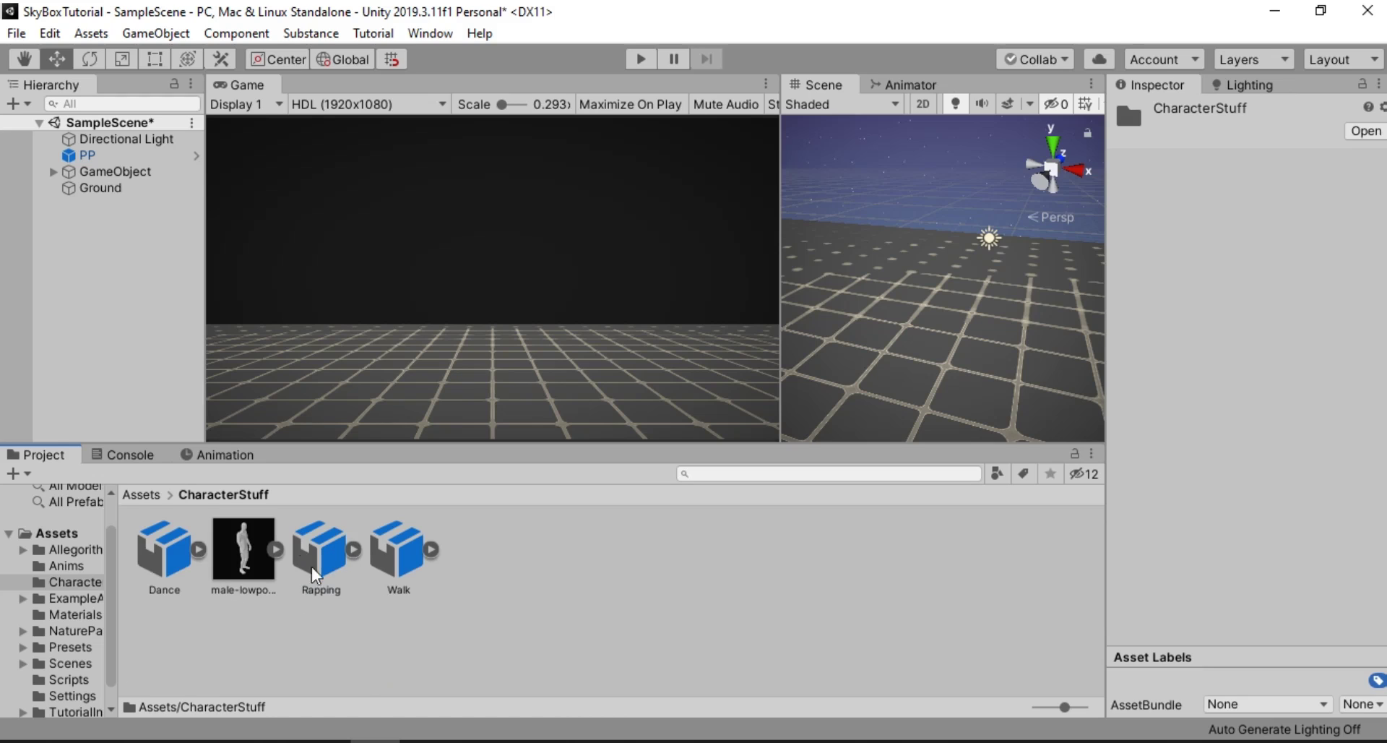
pyautogui.click(248, 591)
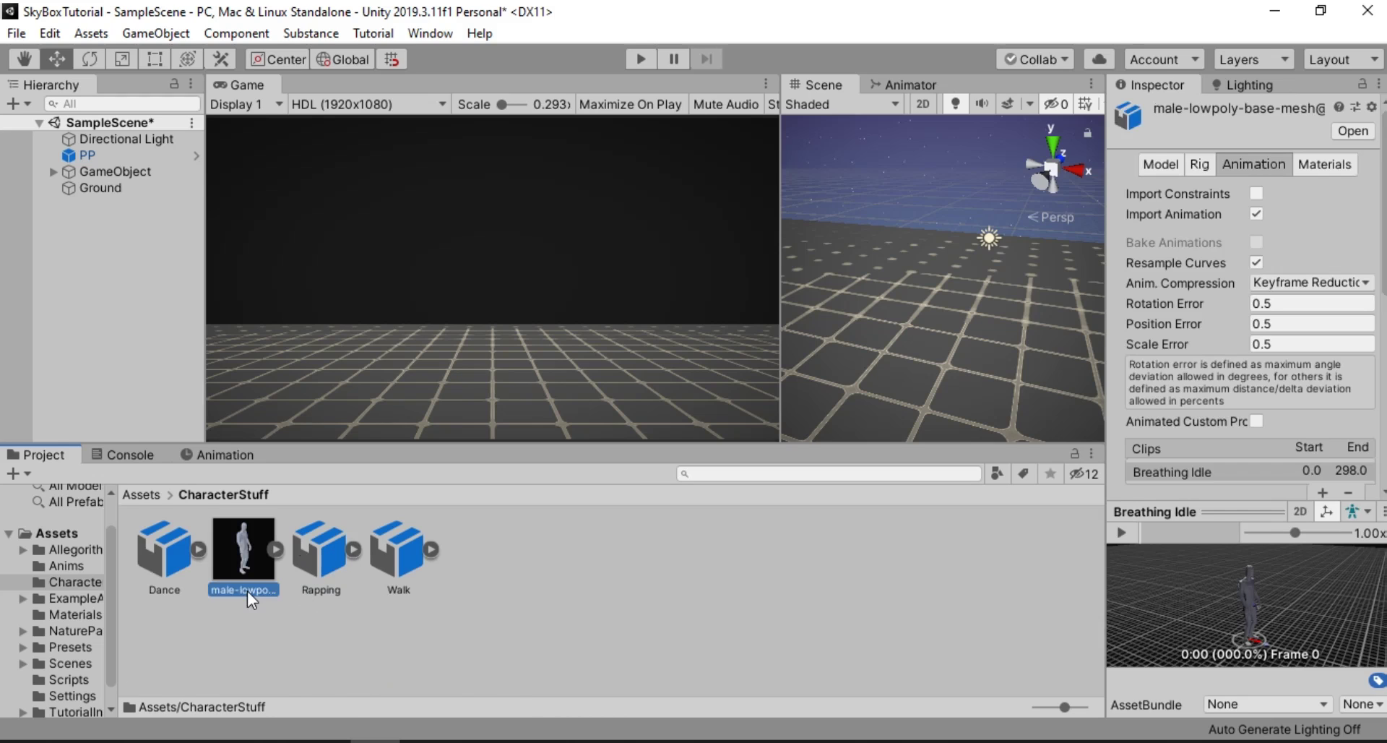
pyautogui.click(251, 591)
pyautogui.write('Character')
pyautogui.press('Return')
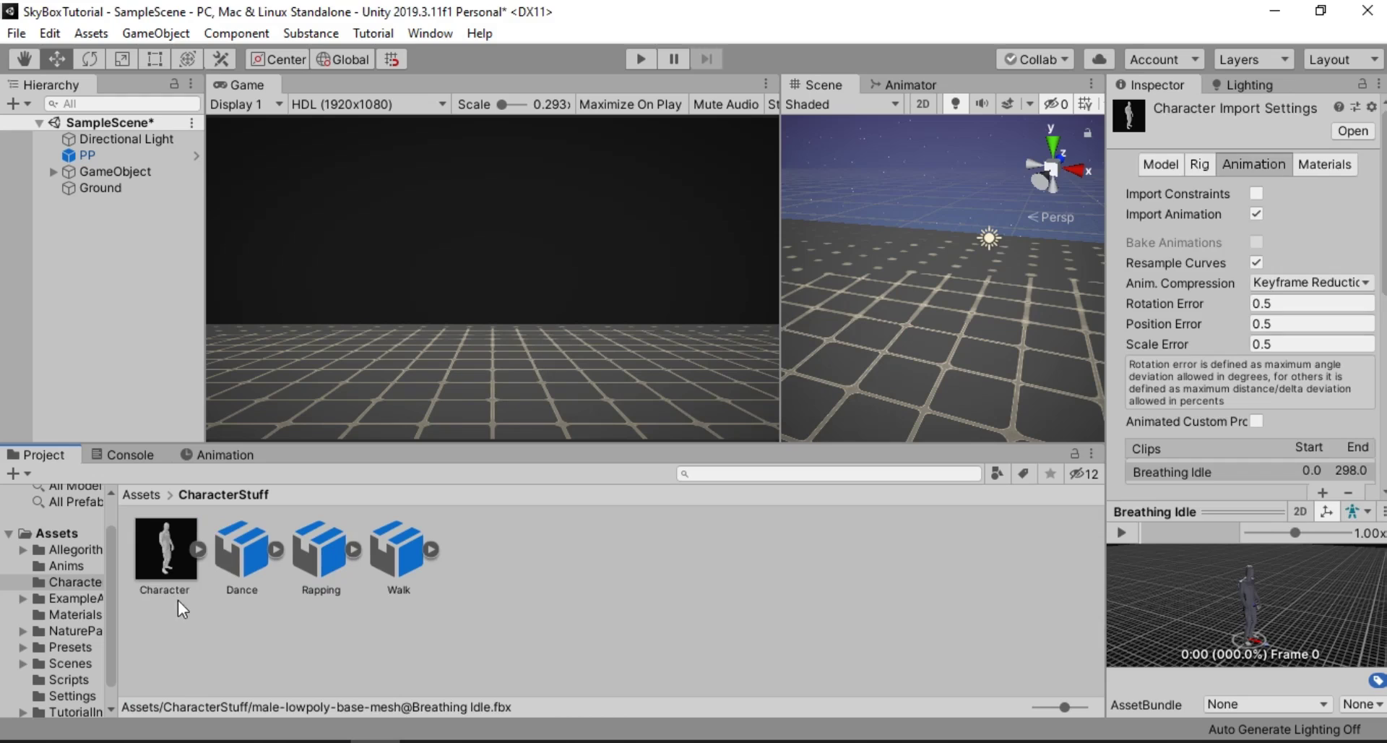
pyautogui.click(178, 591)
pyautogui.press('End')
pyautogui.write('Idle')
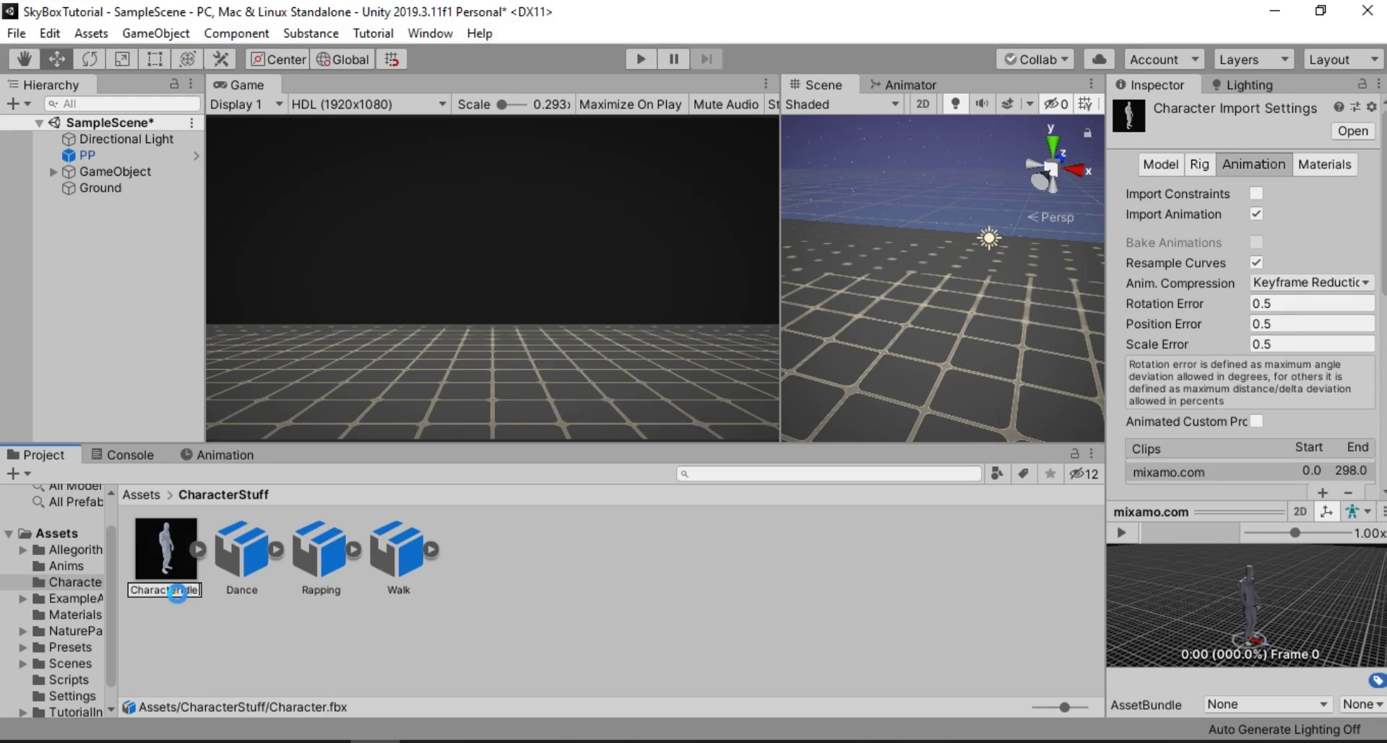
pyautogui.press('Return')
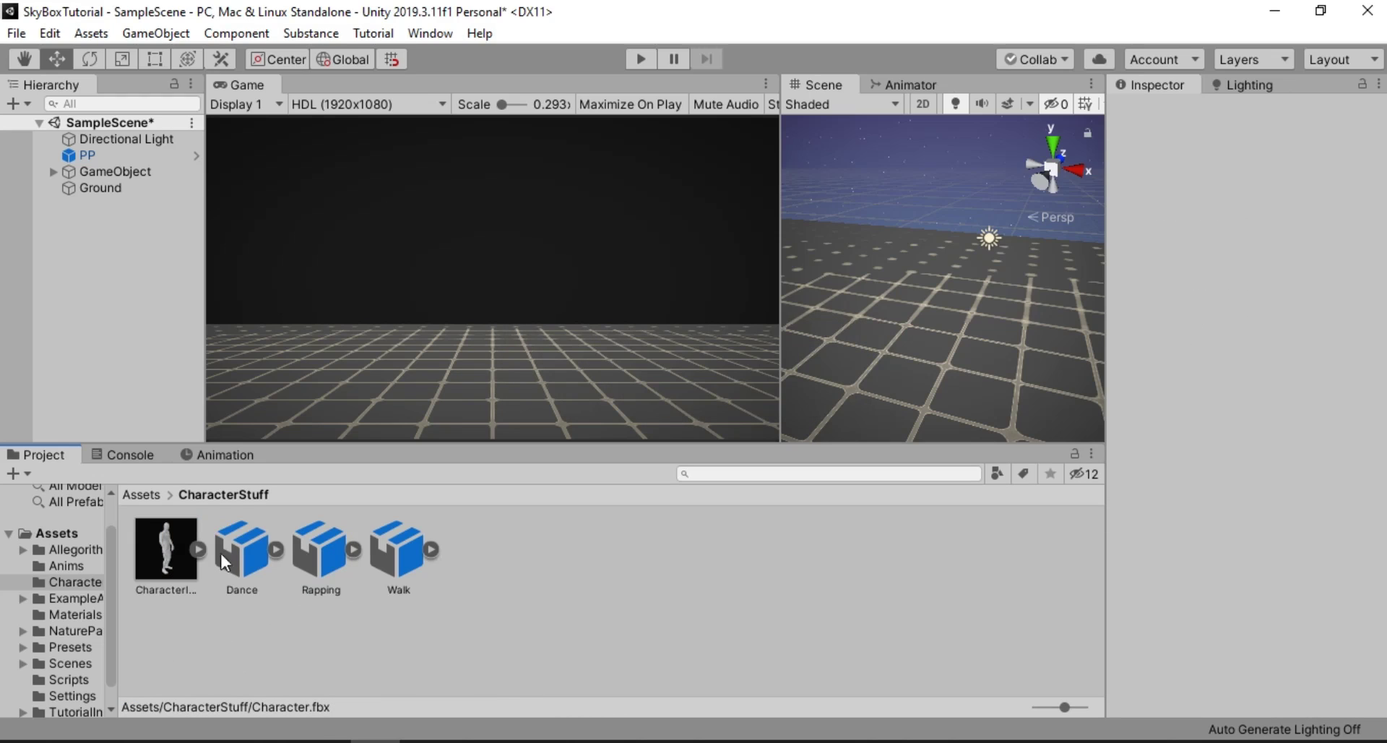
# Look through the animation import settings of the CharacterIdle, Dance, Rapping and Walk files
pyautogui.click(179, 561)
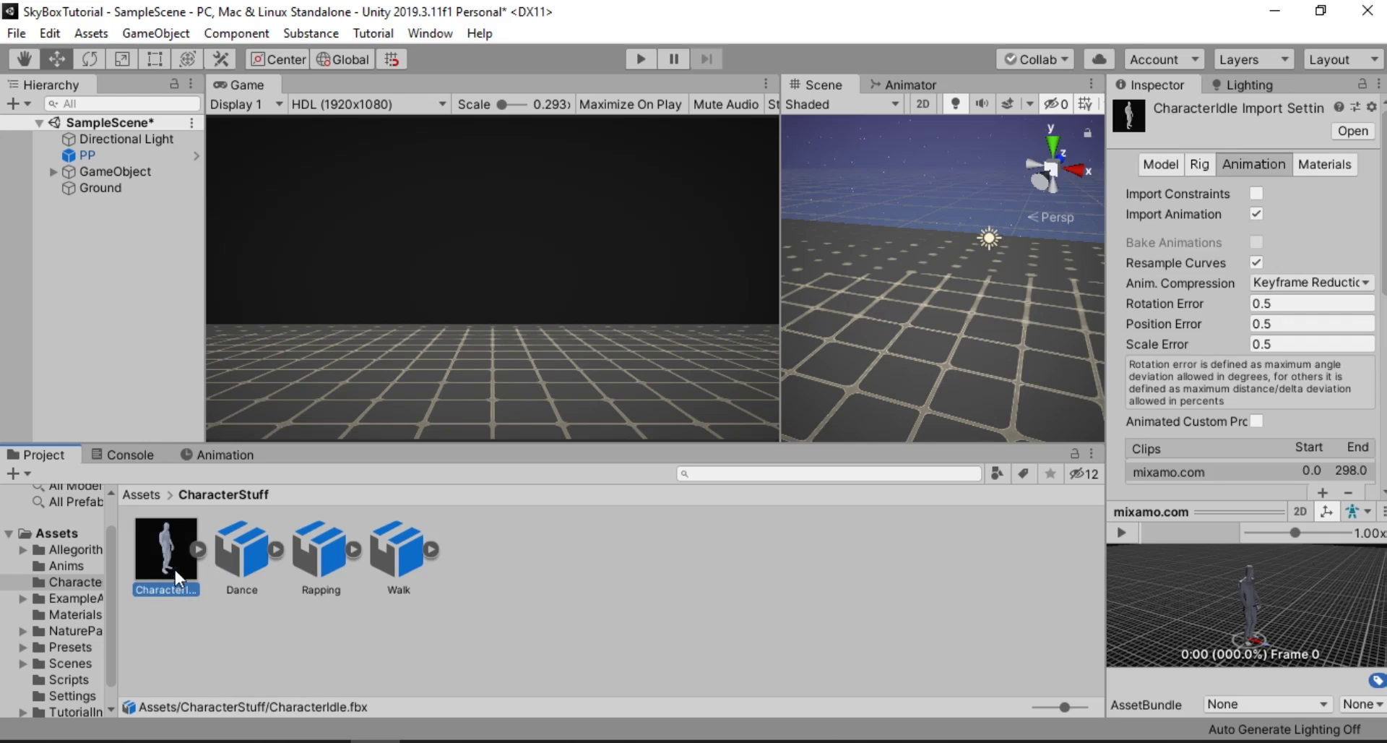
pyautogui.click(252, 570)
pyautogui.click(313, 540)
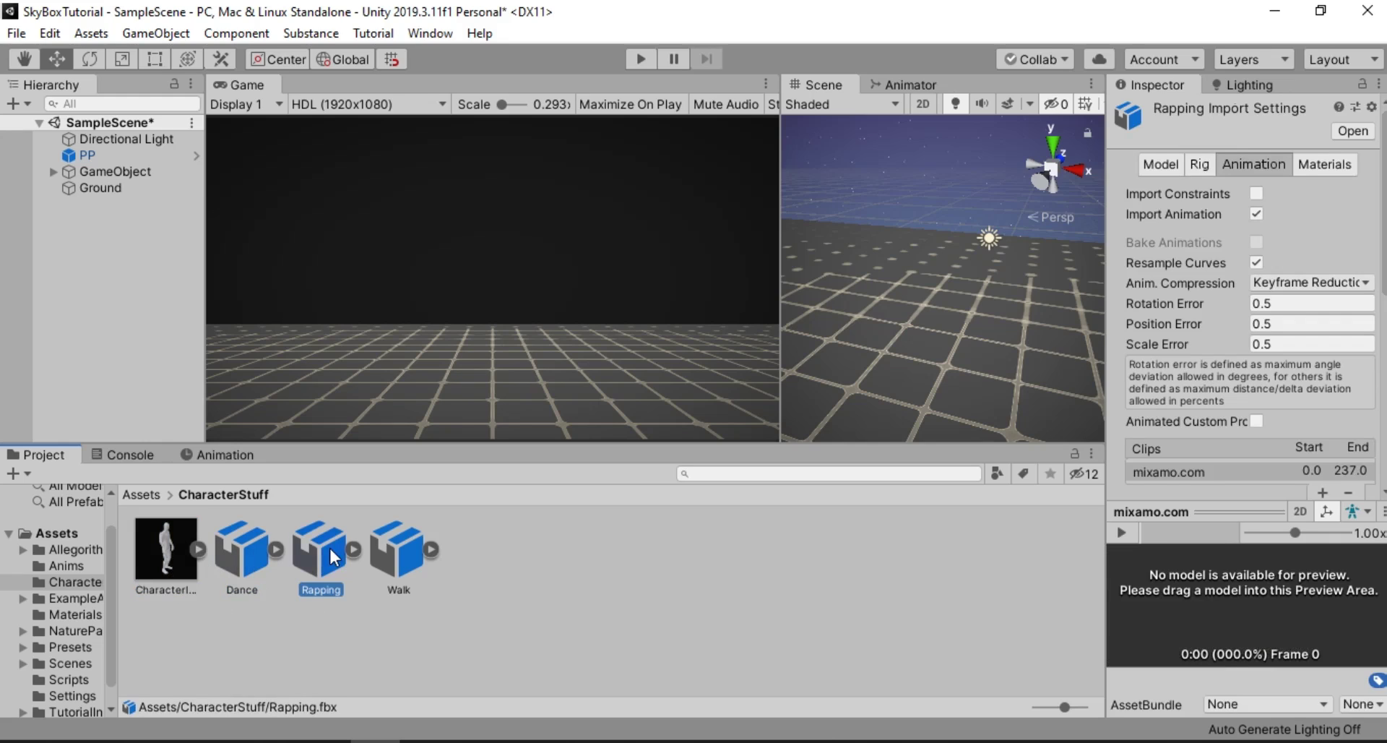
pyautogui.click(428, 548)
pyautogui.click(428, 548)
pyautogui.click(381, 542)
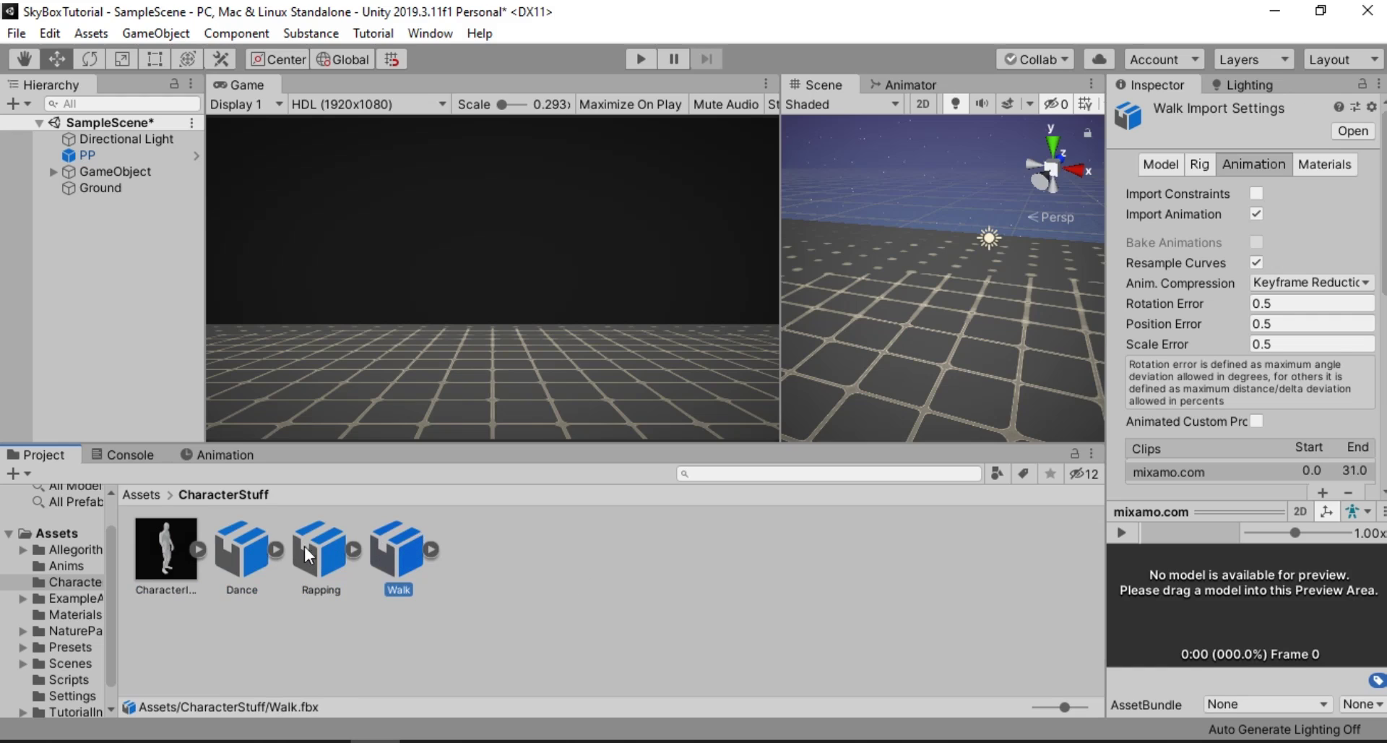
# Compare the sub-assets contained in the CharacterIdle model with those in the Dance and Walk files
pyautogui.click(167, 554)
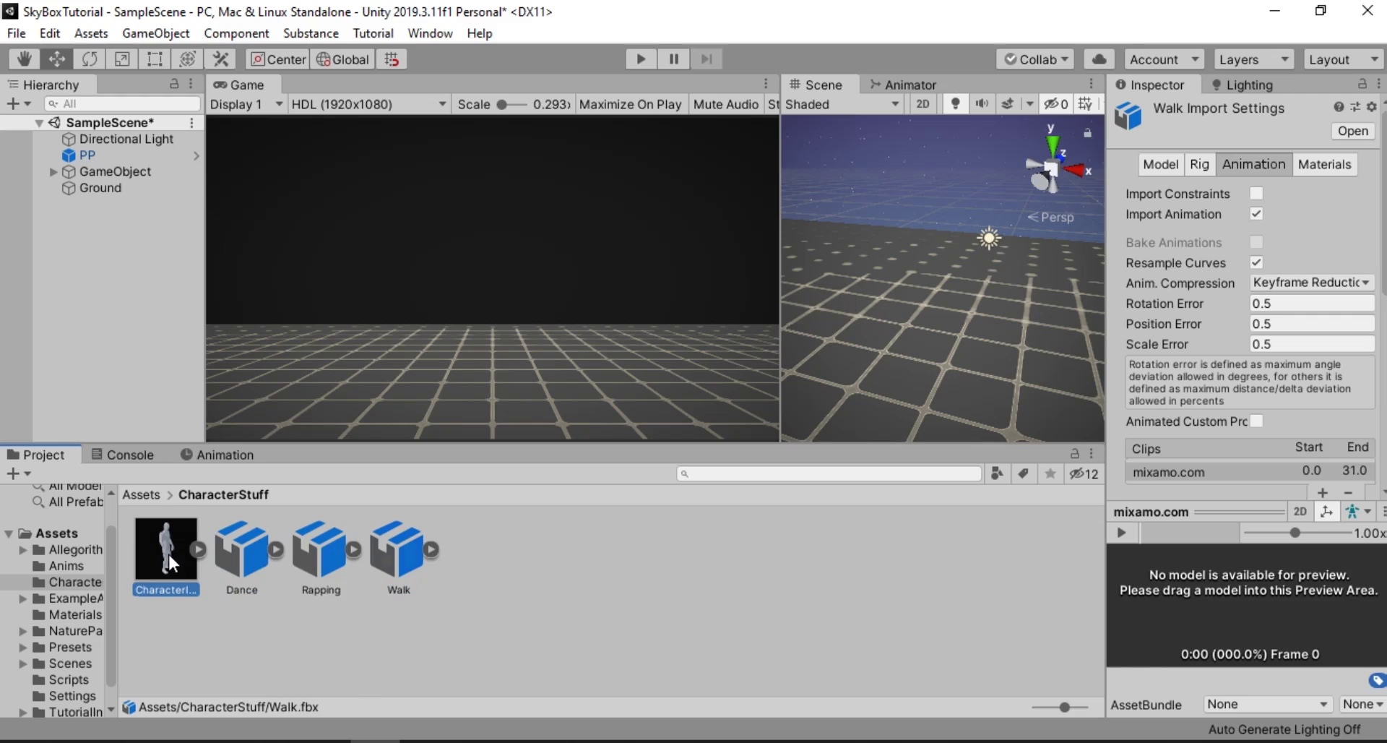
pyautogui.click(199, 550)
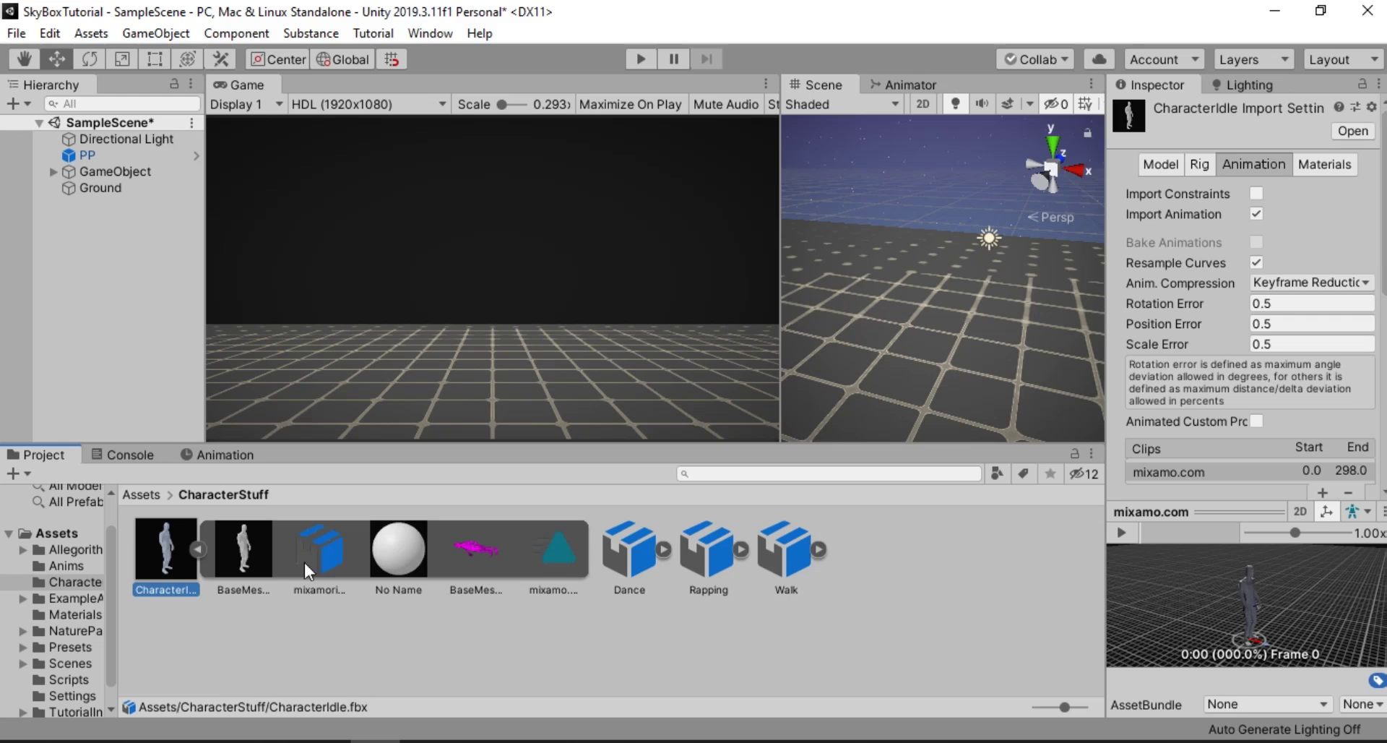
pyautogui.click(200, 549)
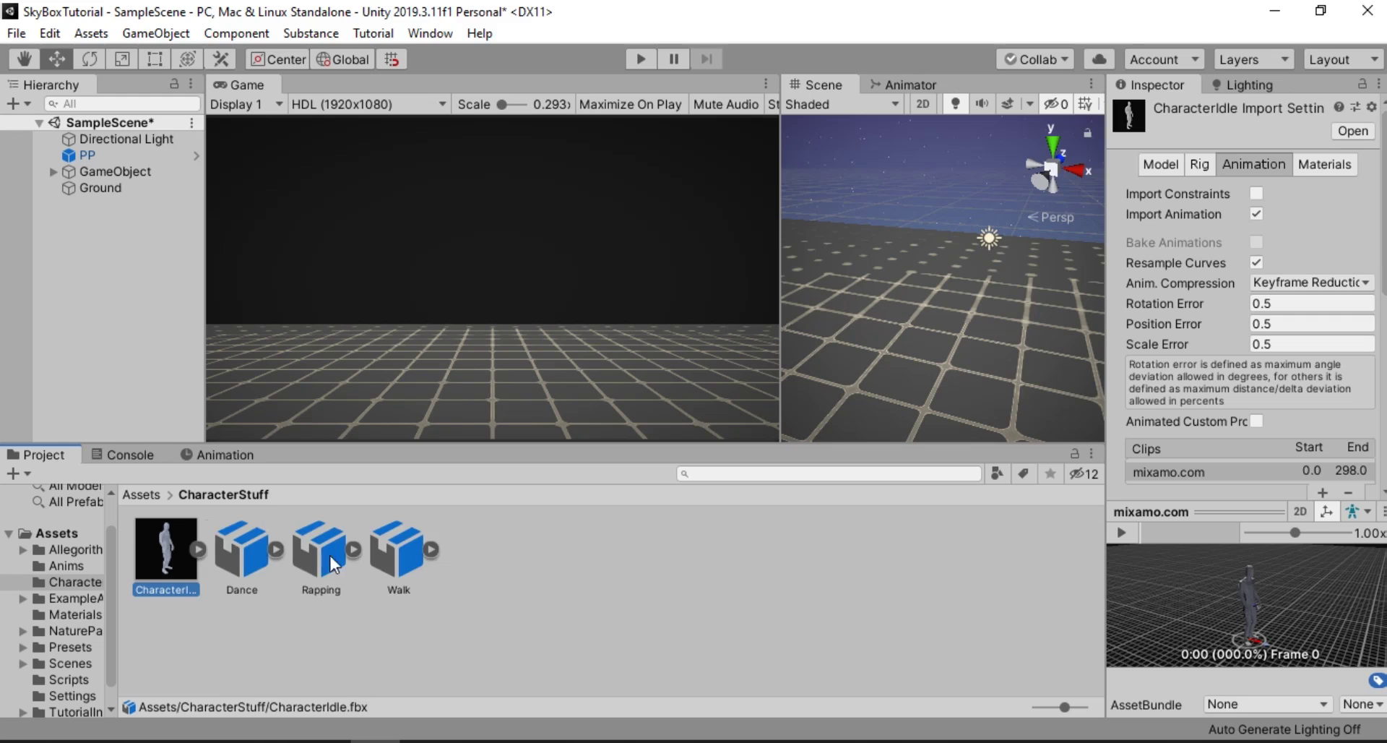
pyautogui.click(275, 549)
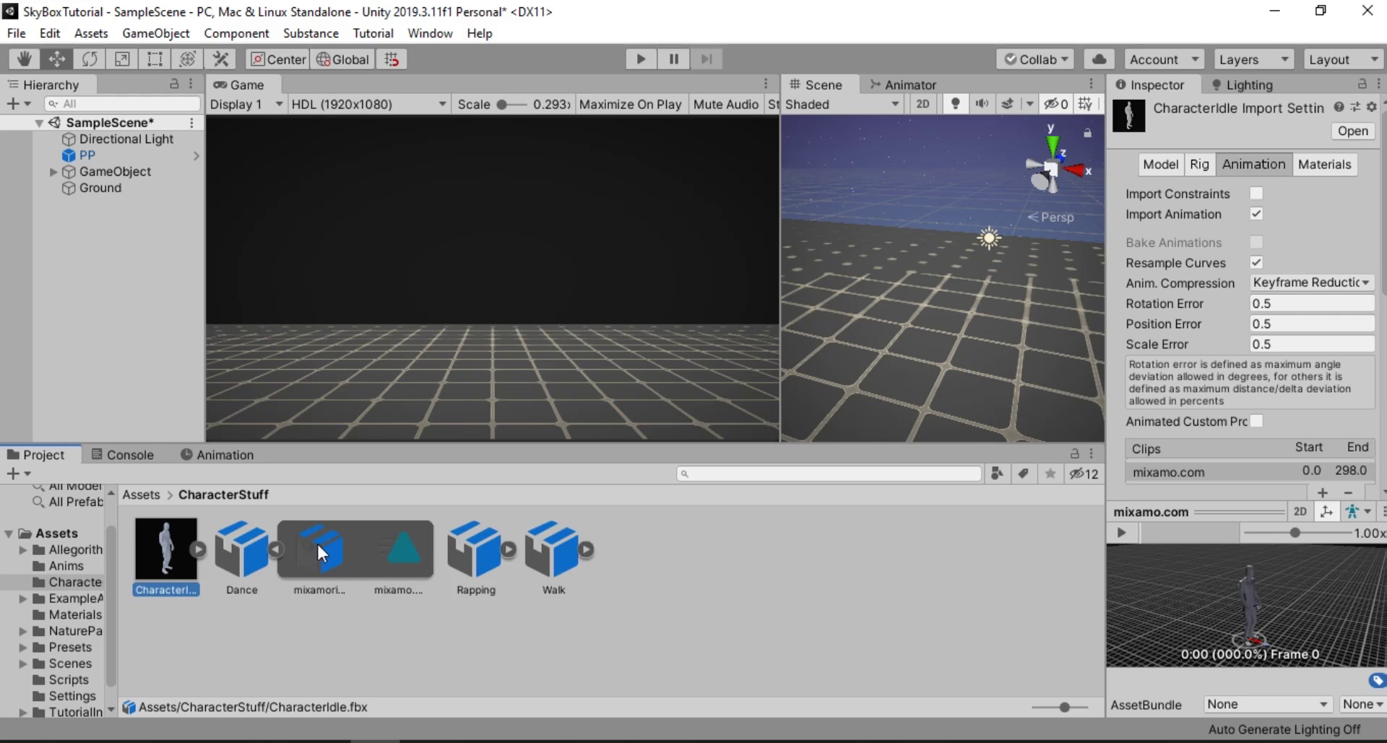
pyautogui.click(277, 549)
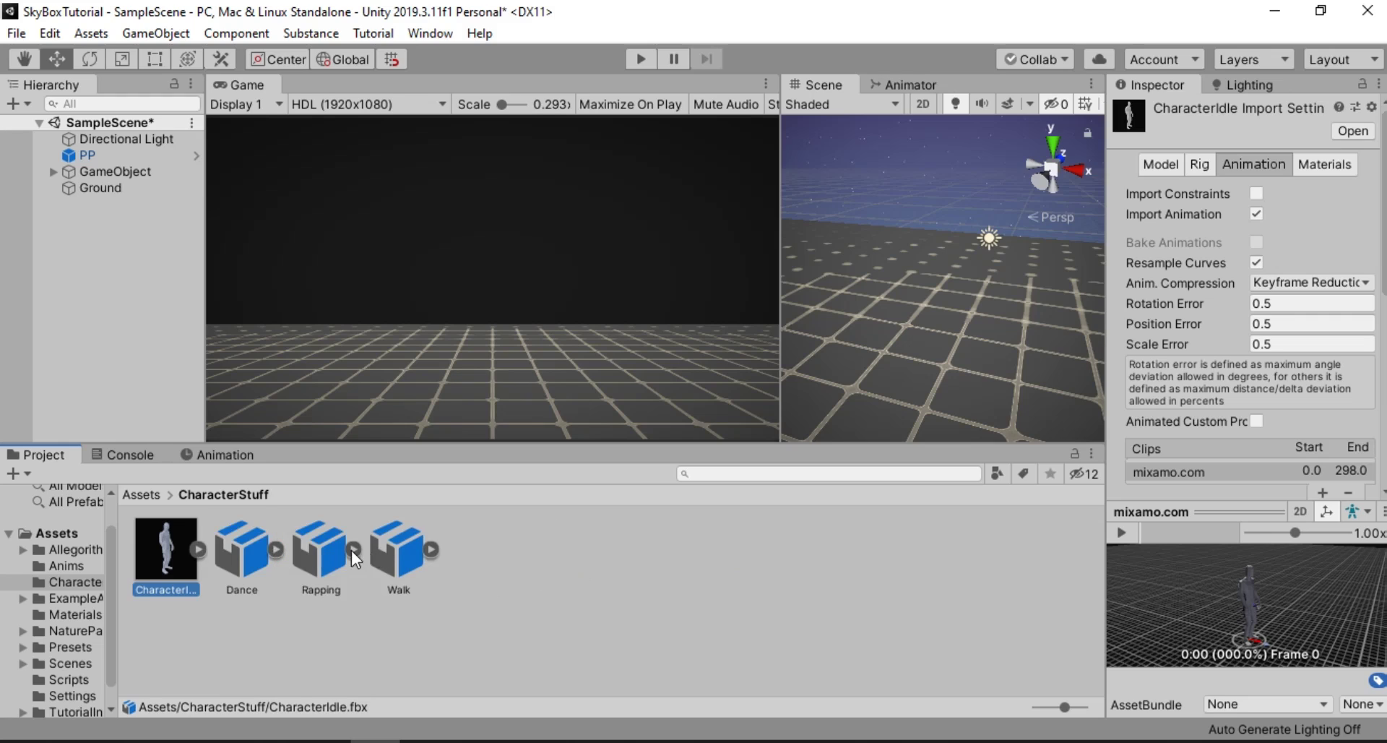
pyautogui.click(433, 546)
pyautogui.click(433, 547)
pyautogui.click(263, 613)
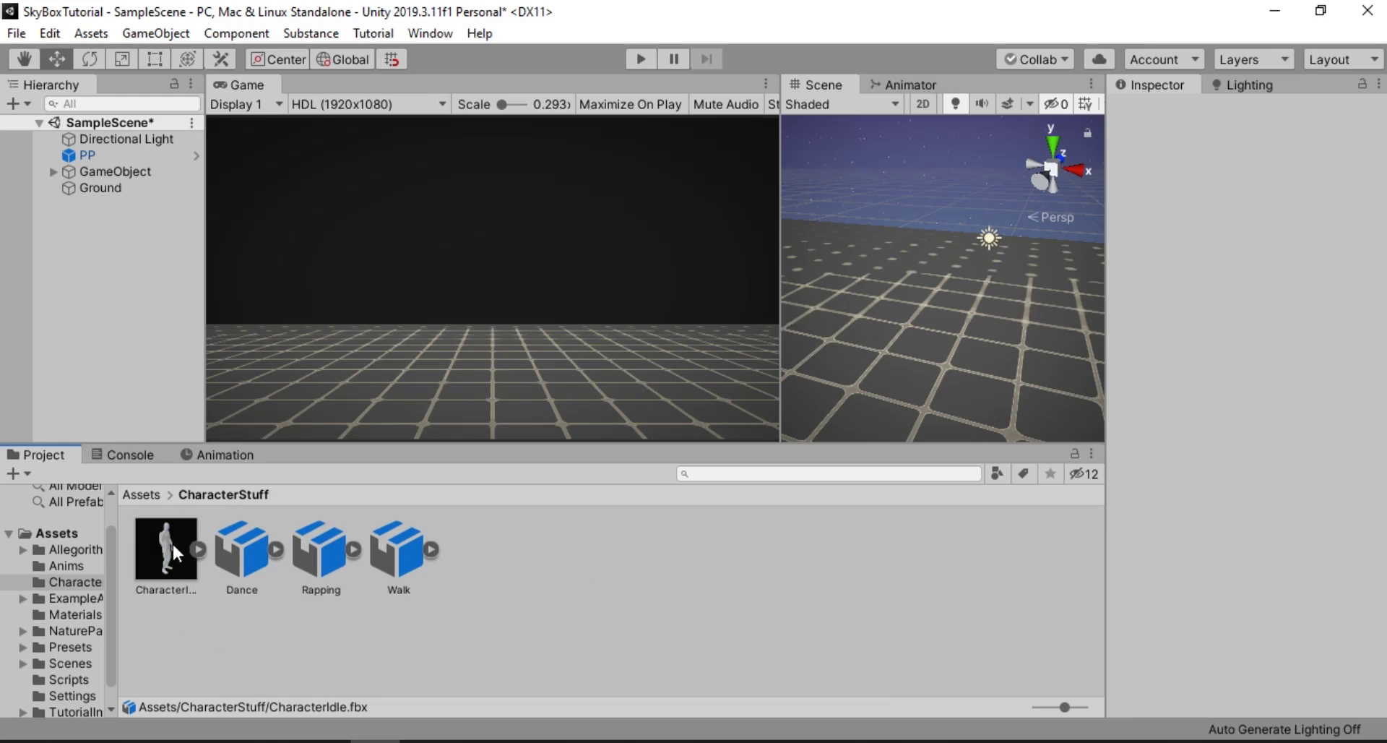
# Add the CharacterIdle model to the scene with Y position 0.5 and Y rotation 180
pyautogui.moveTo(172, 541); pyautogui.dragTo(106, 286)
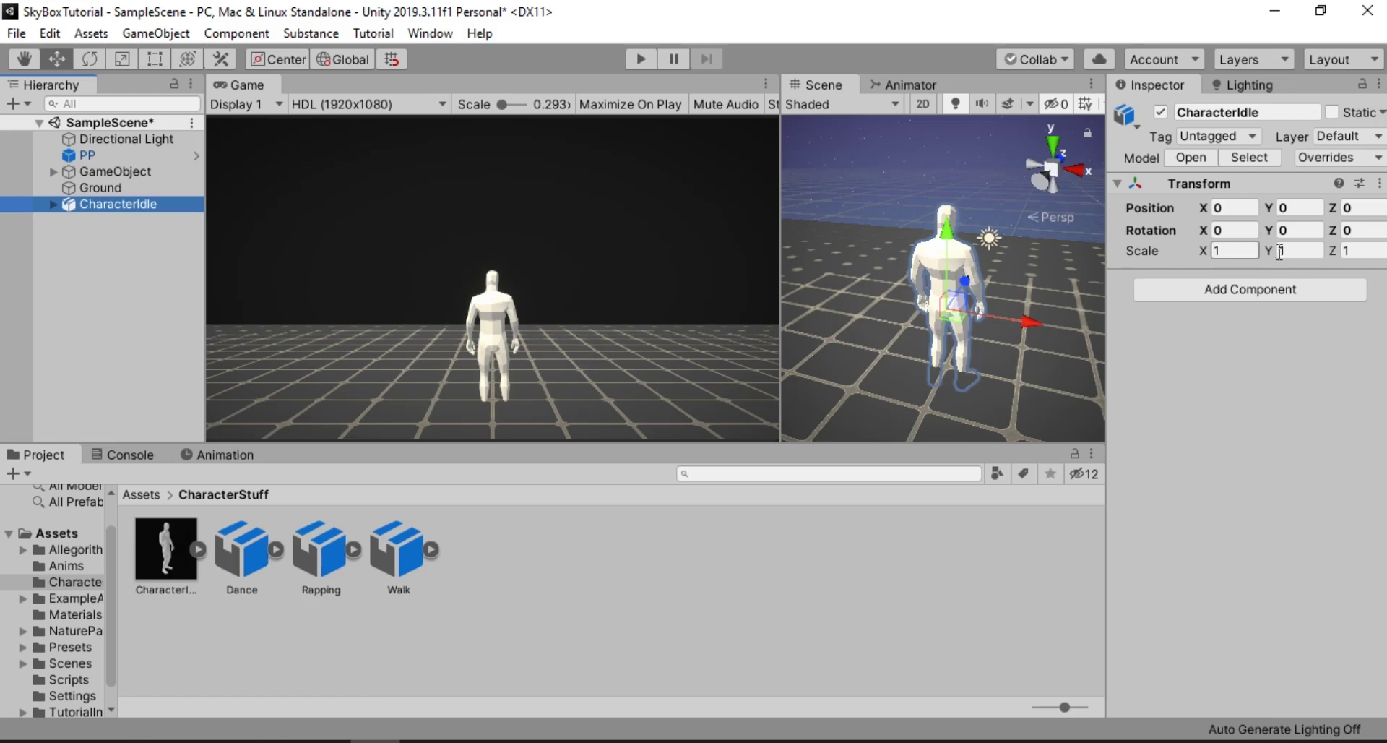
pyautogui.click(1289, 209)
pyautogui.write('.5')
pyautogui.click(1293, 230)
pyautogui.write('180')
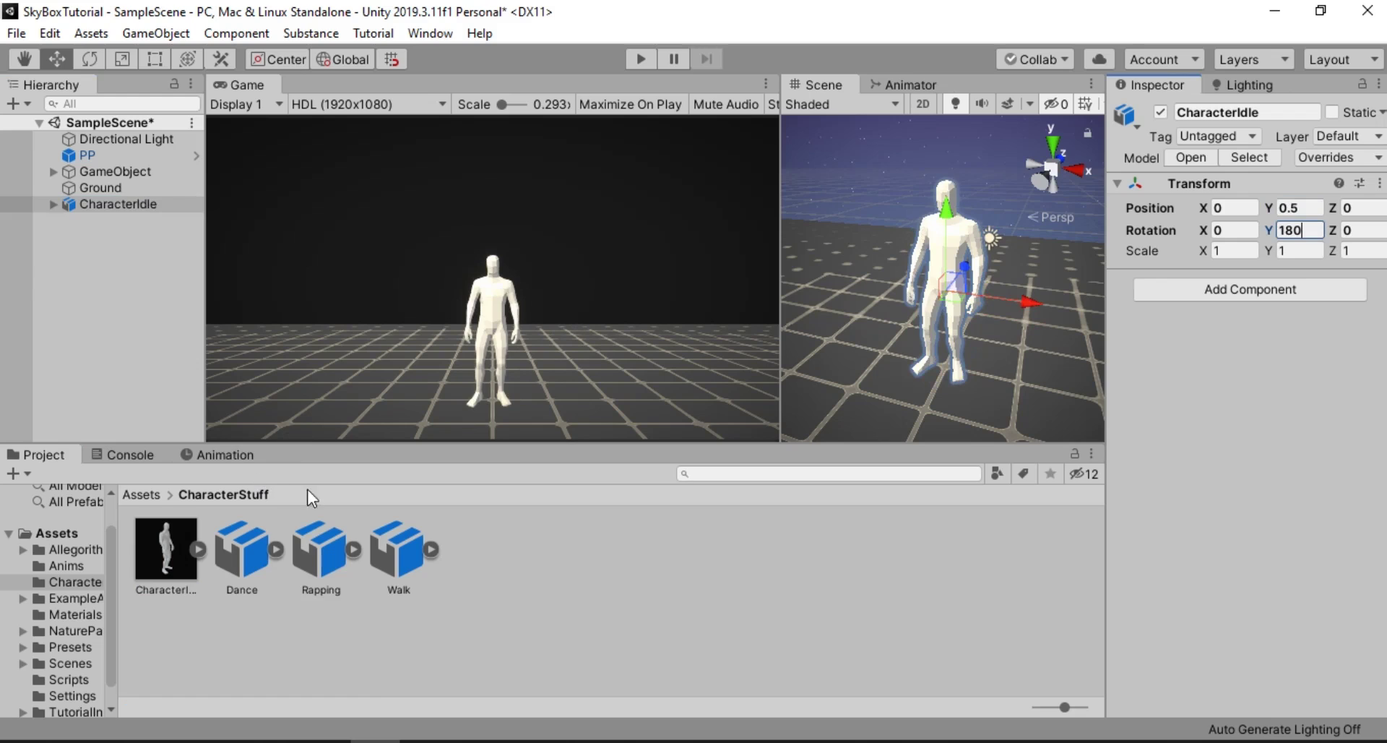
# Review the Model import settings of the CharacterIdle asset
pyautogui.click(169, 549)
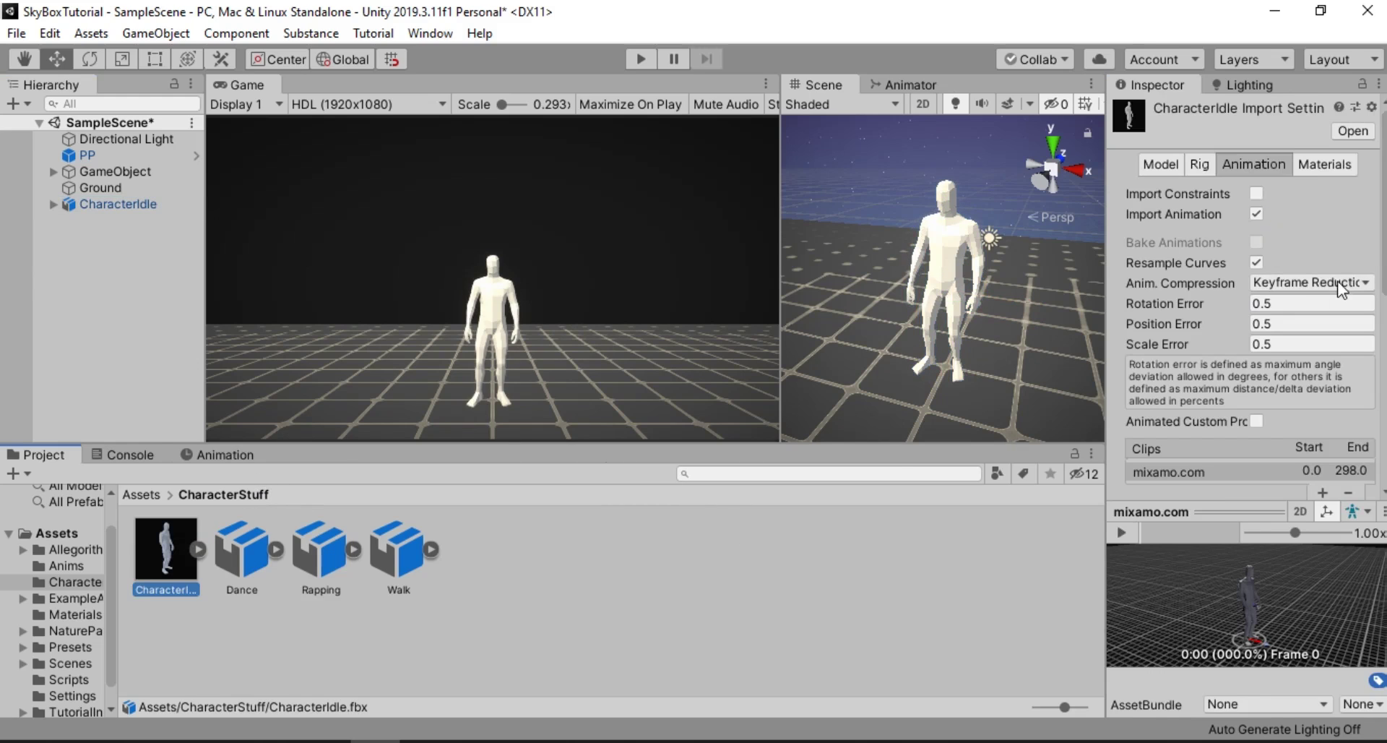
pyautogui.click(1181, 163)
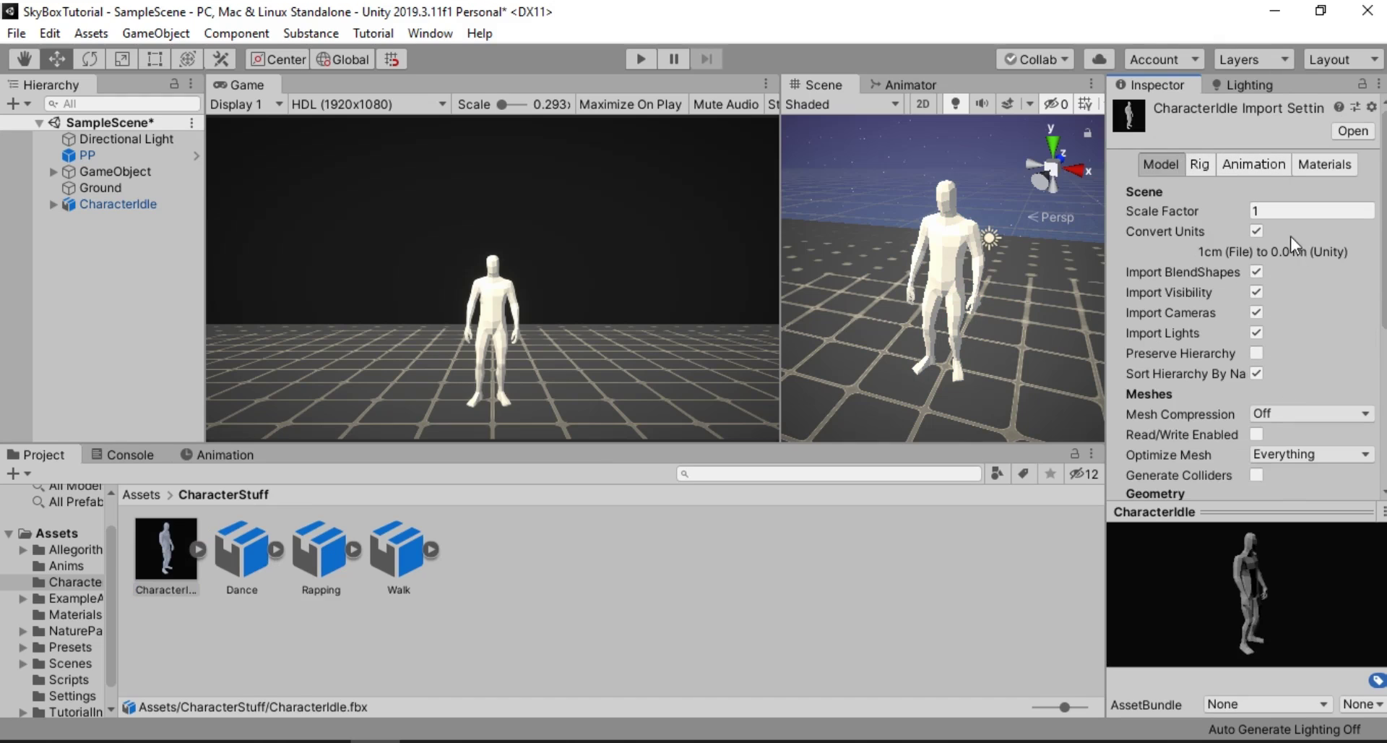
pyautogui.scroll(-3, 1247, 296)
pyautogui.scroll(-1, 1266, 217)
pyautogui.scroll(5, 1265, 204)
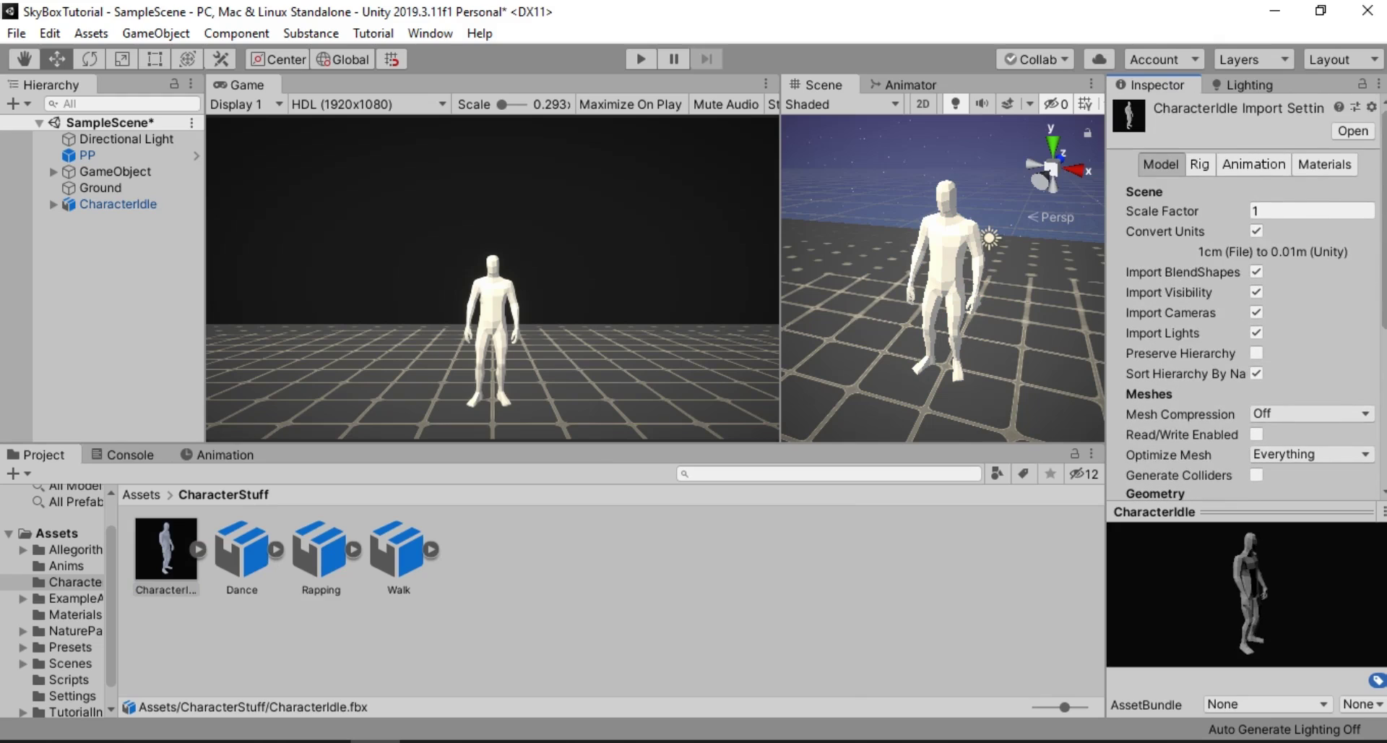
# Play the mixamo.com clip of the CharacterIdle asset in an enlarged preview and review its loop settings
pyautogui.click(1252, 166)
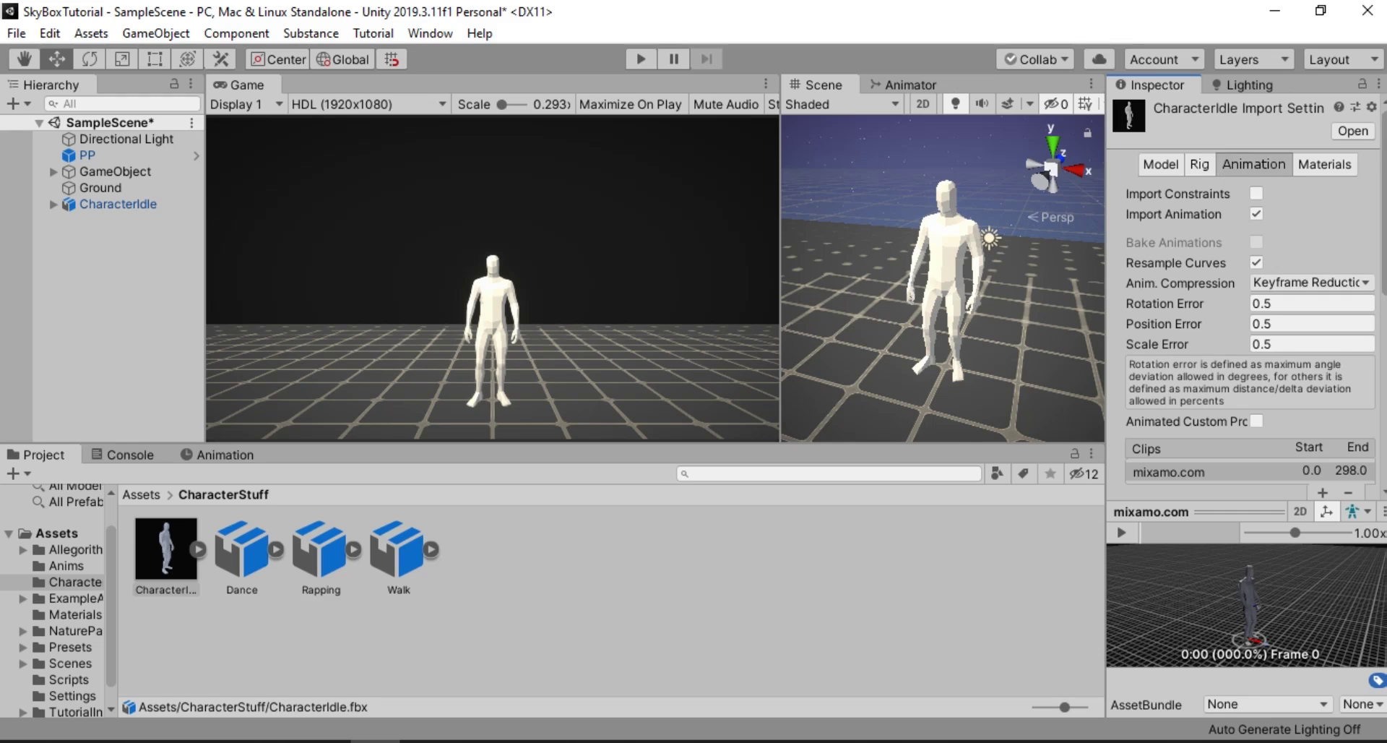
pyautogui.scroll(-5, 1219, 289)
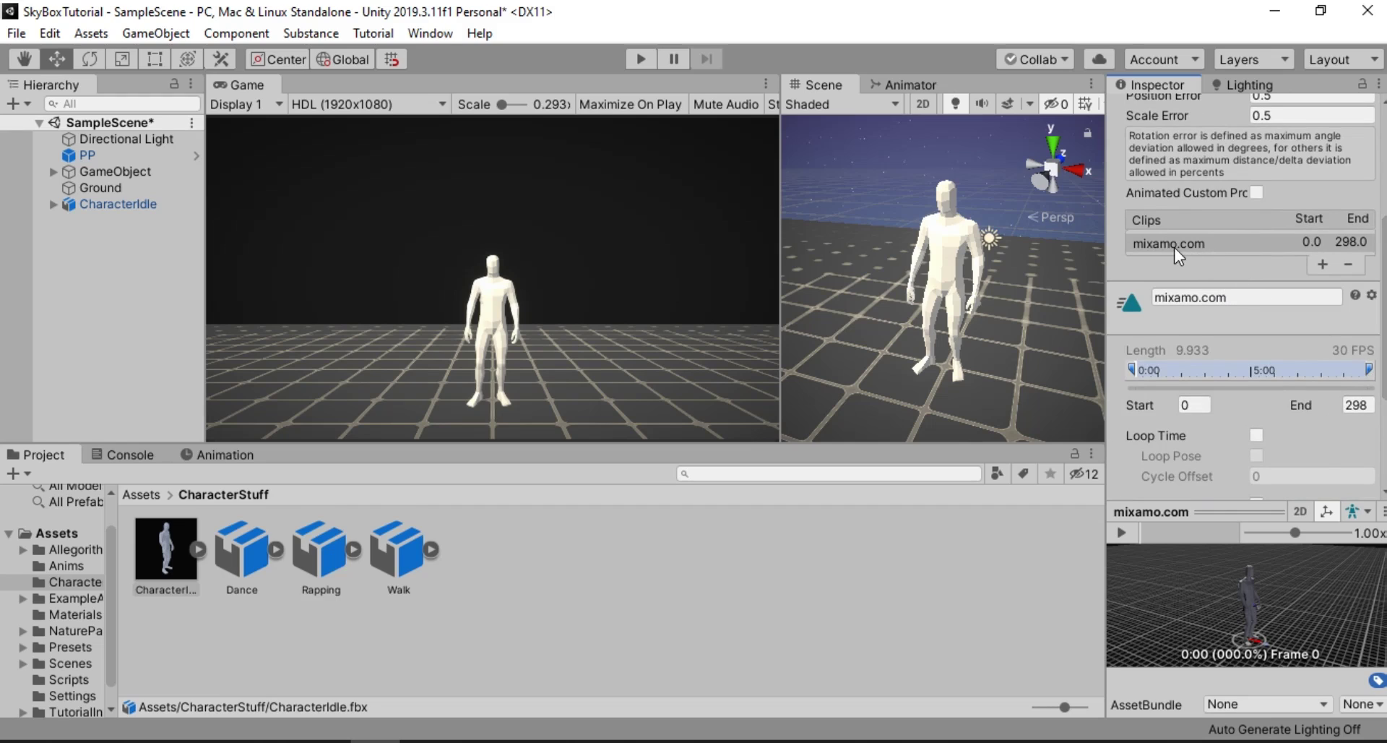
pyautogui.scroll(-4, 1182, 249)
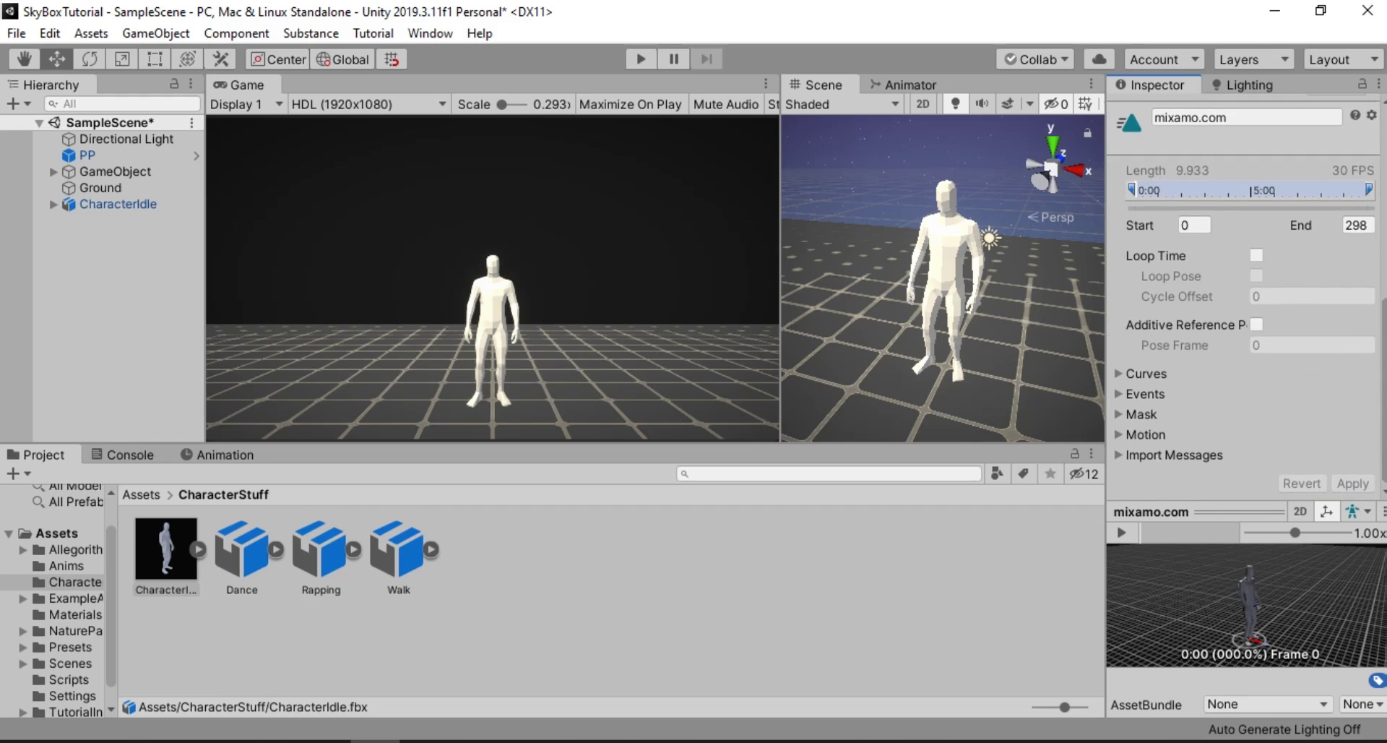
pyautogui.click(1124, 533)
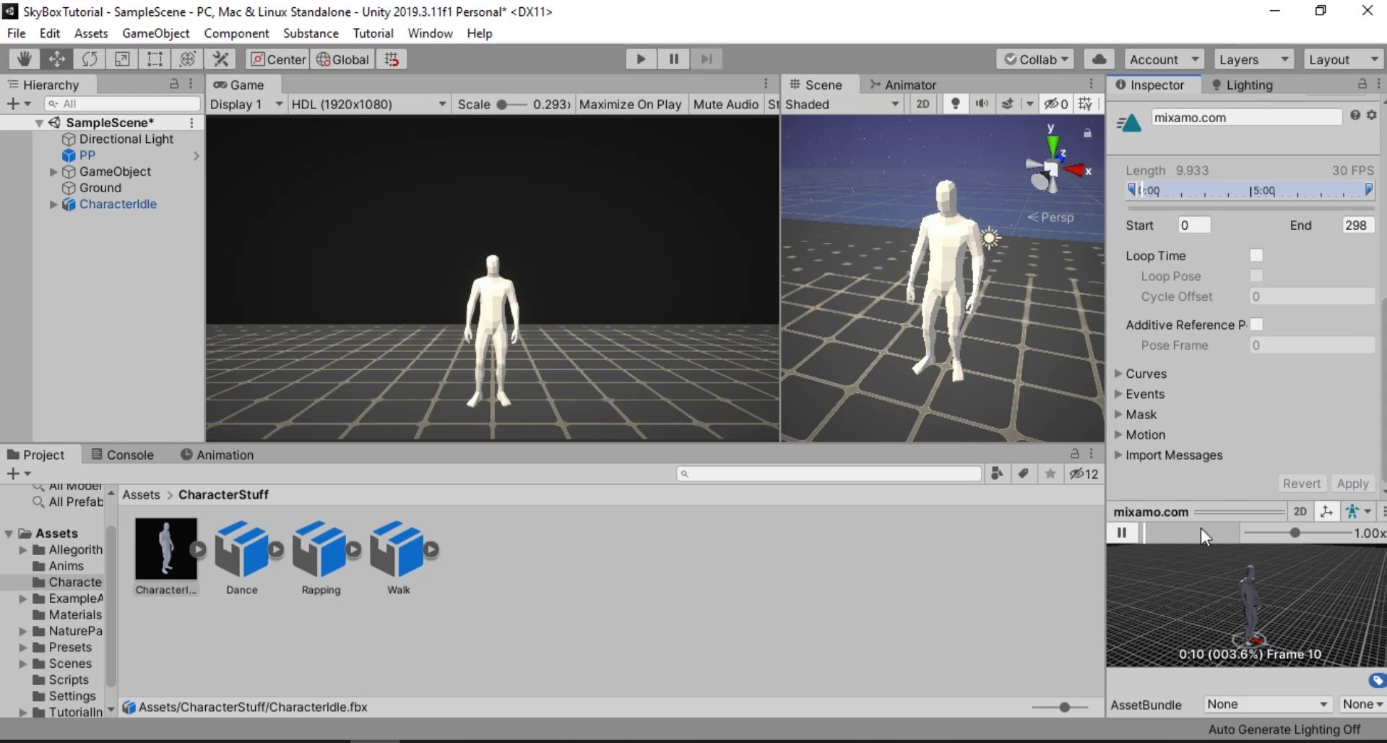
pyautogui.moveTo(1230, 511); pyautogui.dragTo(1234, 452)
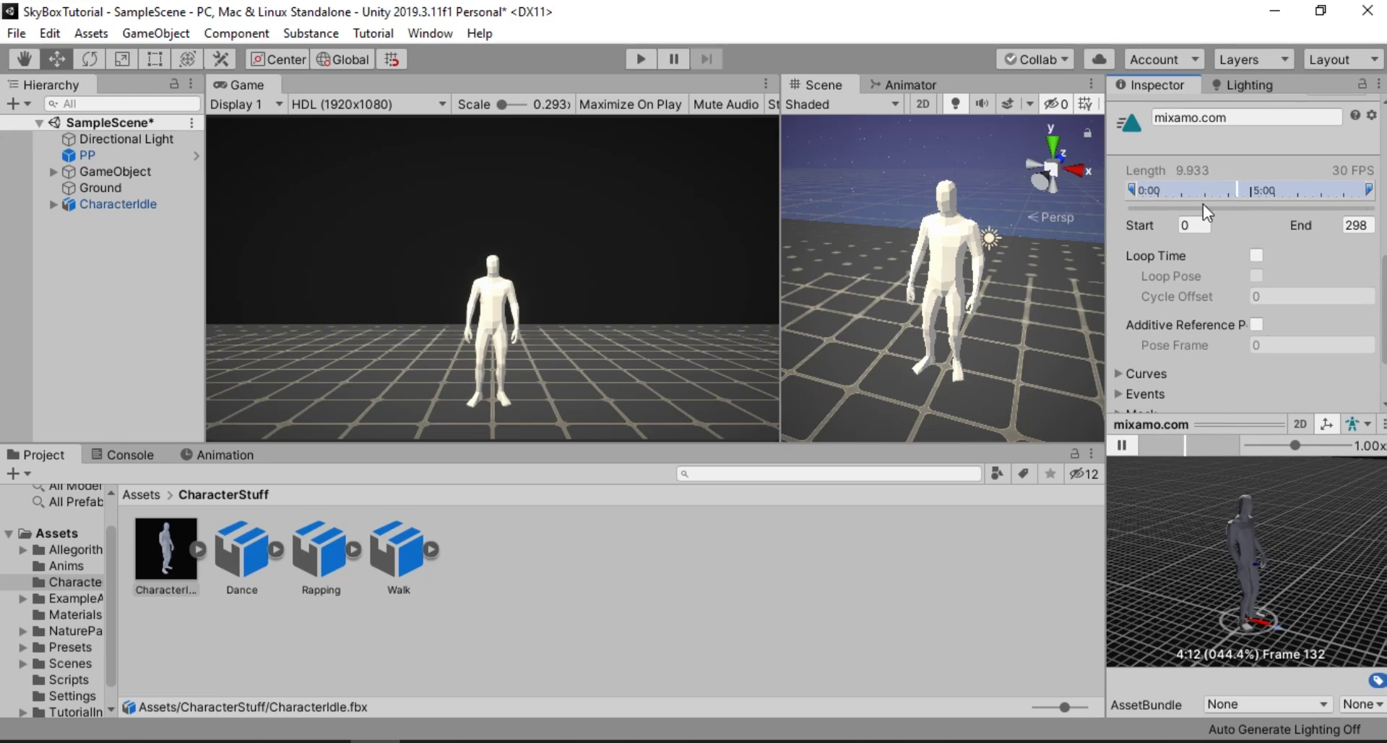
pyautogui.scroll(-1, 1228, 231)
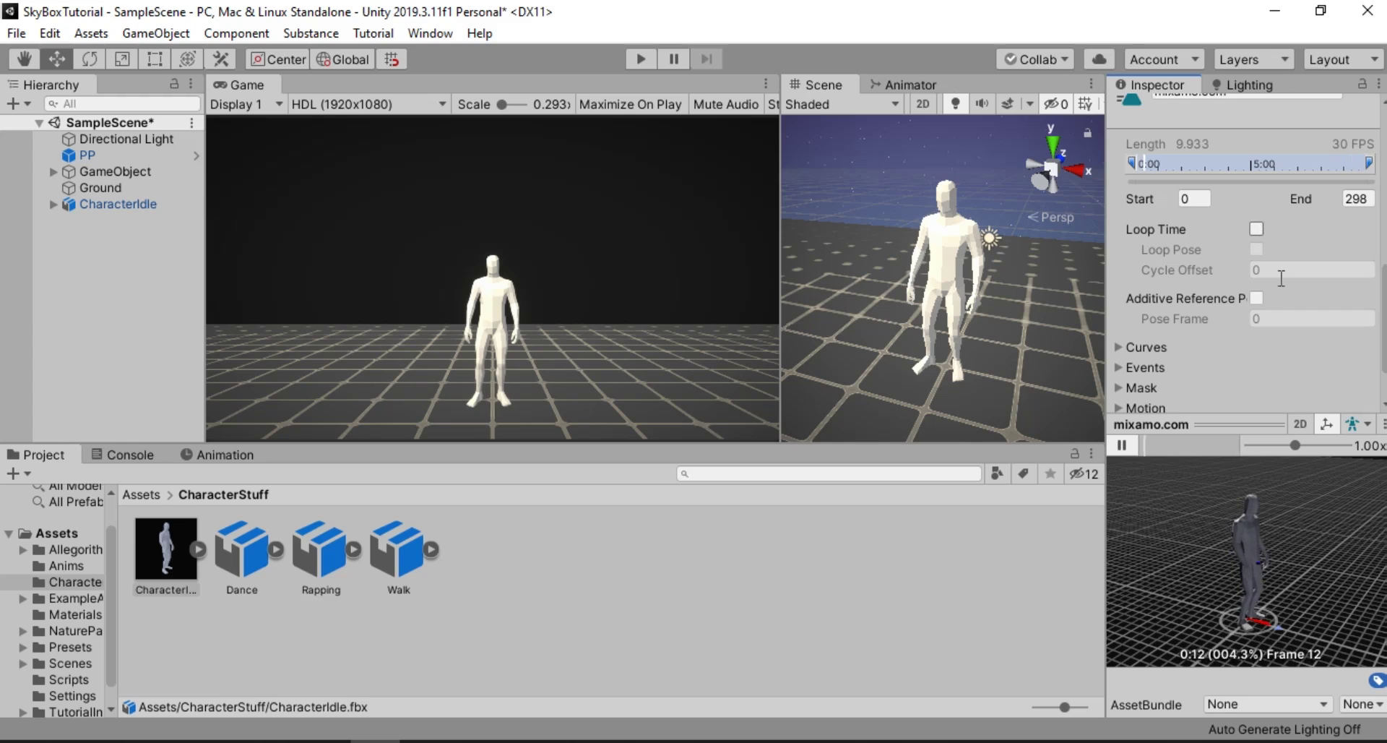
# Enable Loop Time for CharacterIdle's mixamo.com clip, stop the preview and apply the import settings
pyautogui.click(1259, 230)
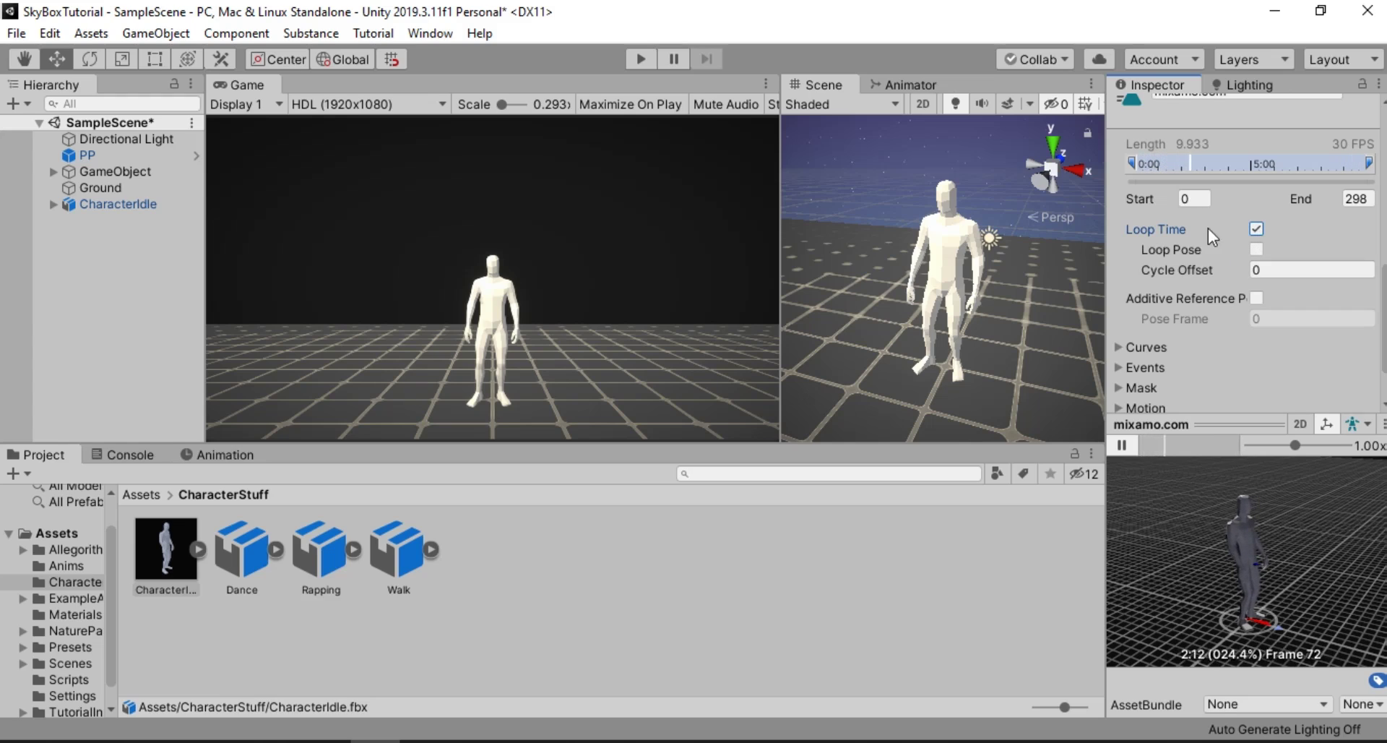
pyautogui.click(1122, 444)
pyautogui.scroll(8, 1242, 304)
pyautogui.moveTo(1244, 430); pyautogui.dragTo(1243, 460)
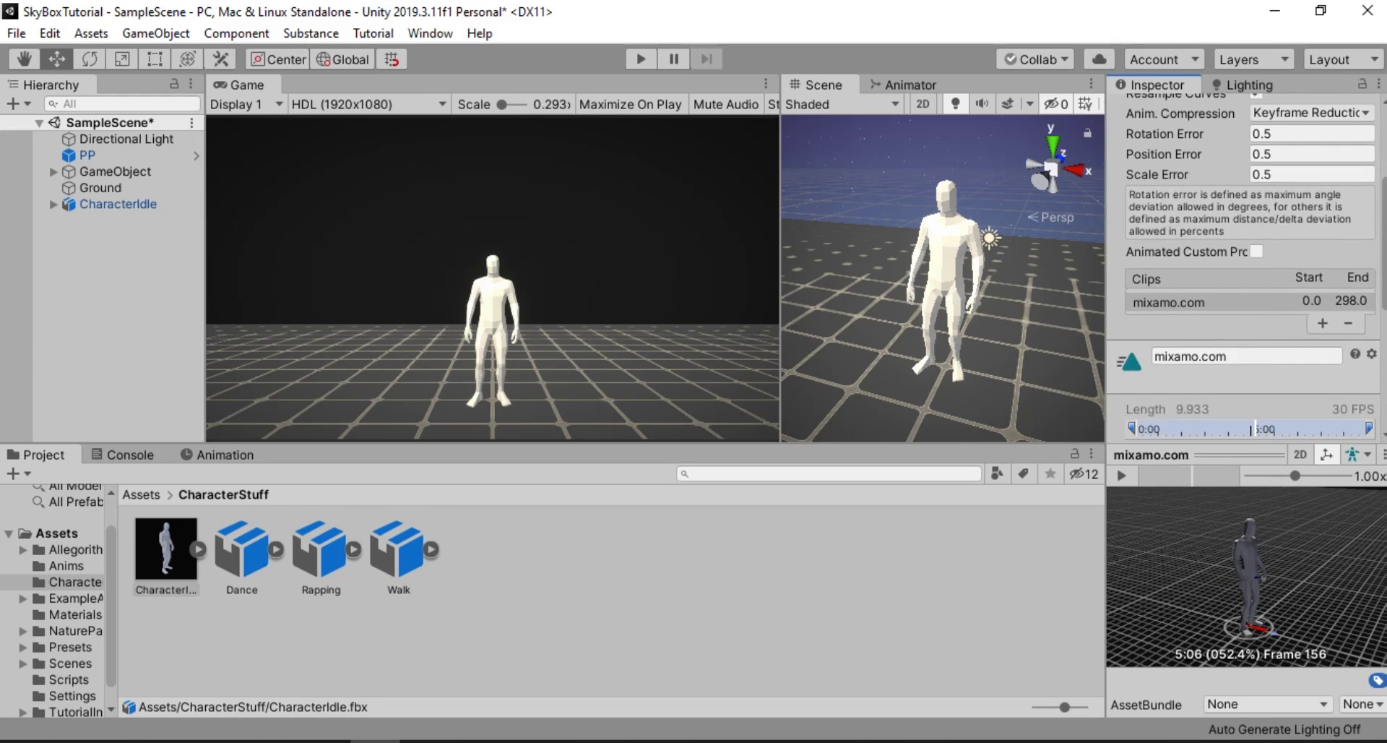
pyautogui.scroll(4, 1243, 303)
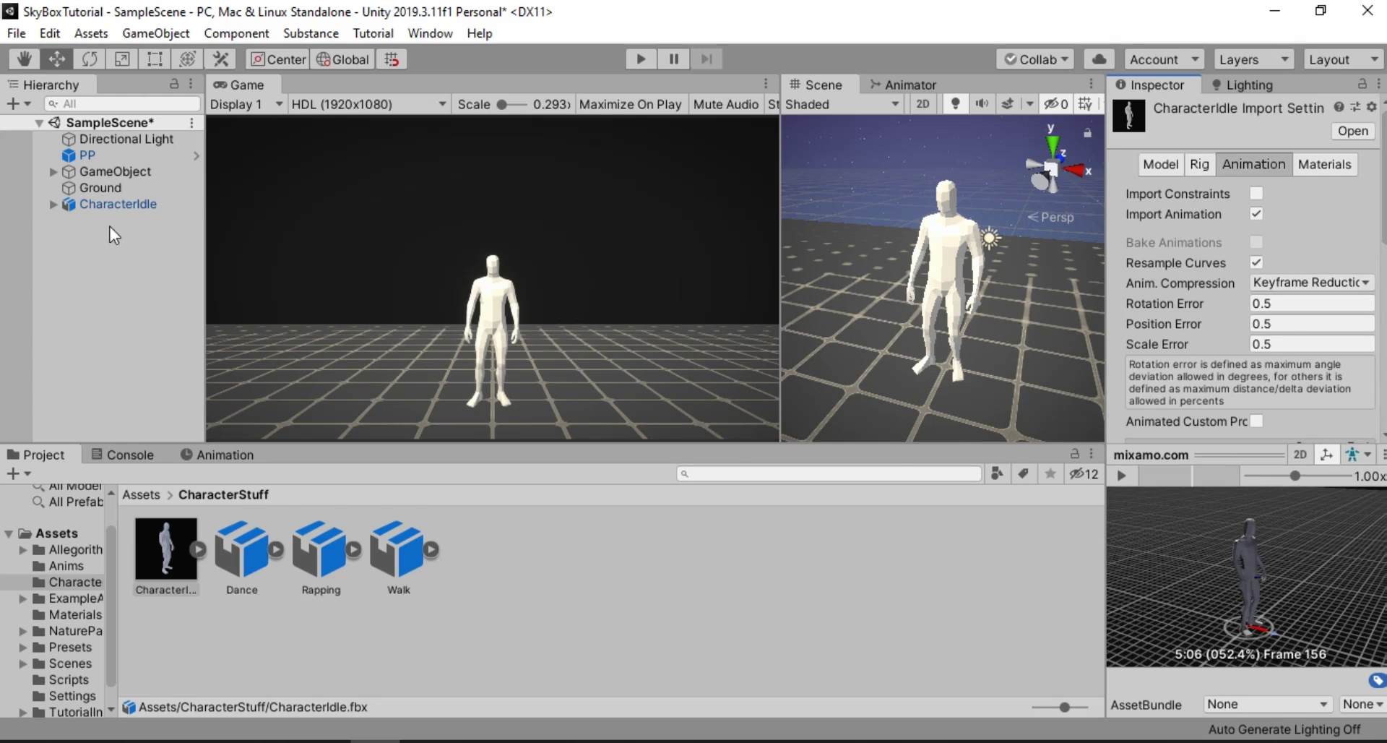
pyautogui.click(106, 206)
pyautogui.click(703, 420)
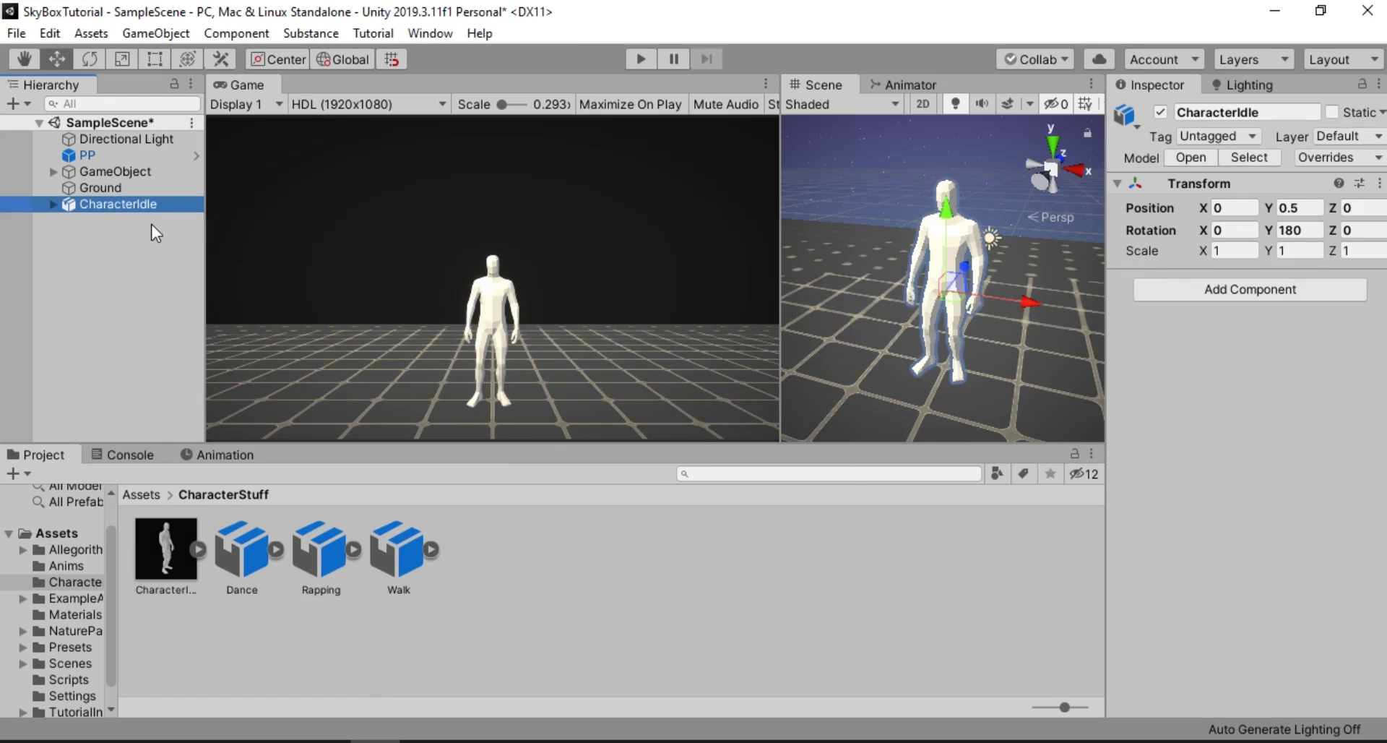
# Examine the Skinned Mesh Renderer of the BaseMeshBKP child inside the scene's CharacterIdle object
pyautogui.click(54, 204)
pyautogui.click(127, 220)
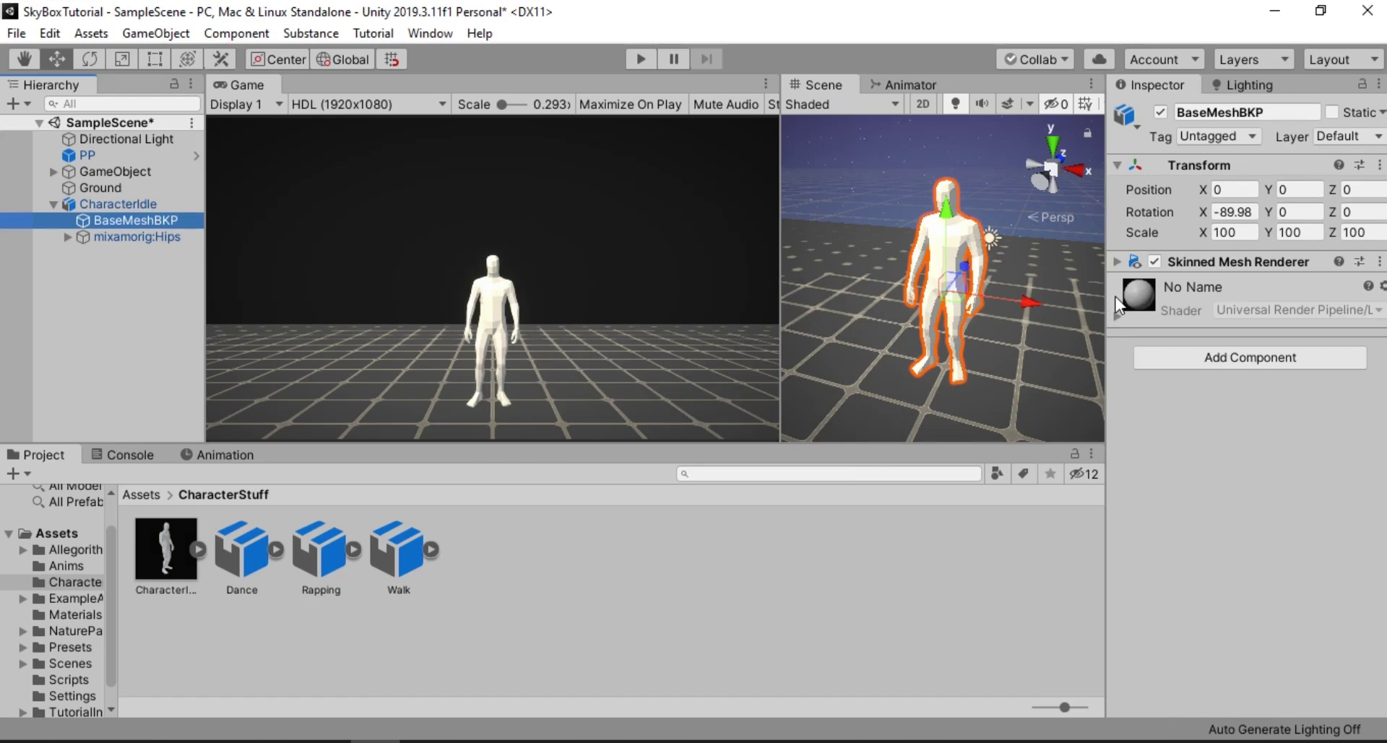
pyautogui.click(1240, 263)
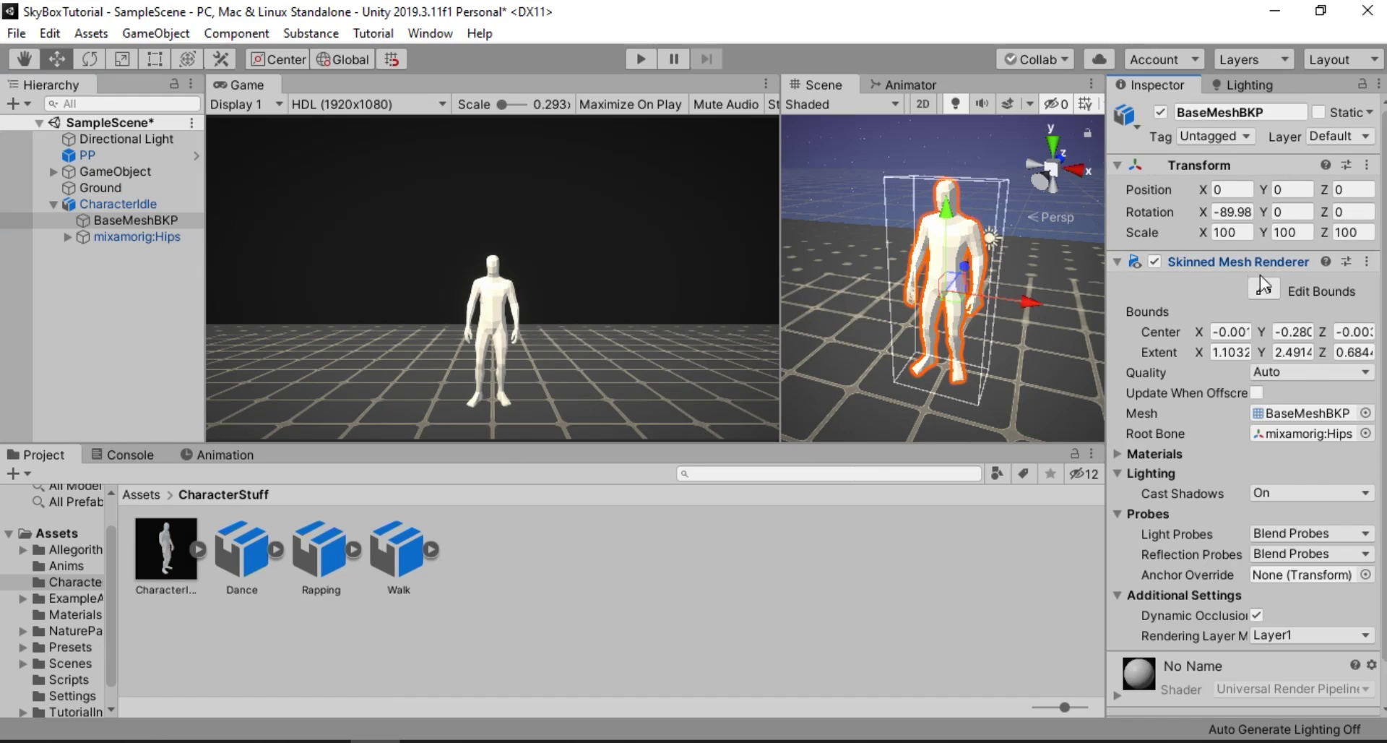
pyautogui.click(1118, 262)
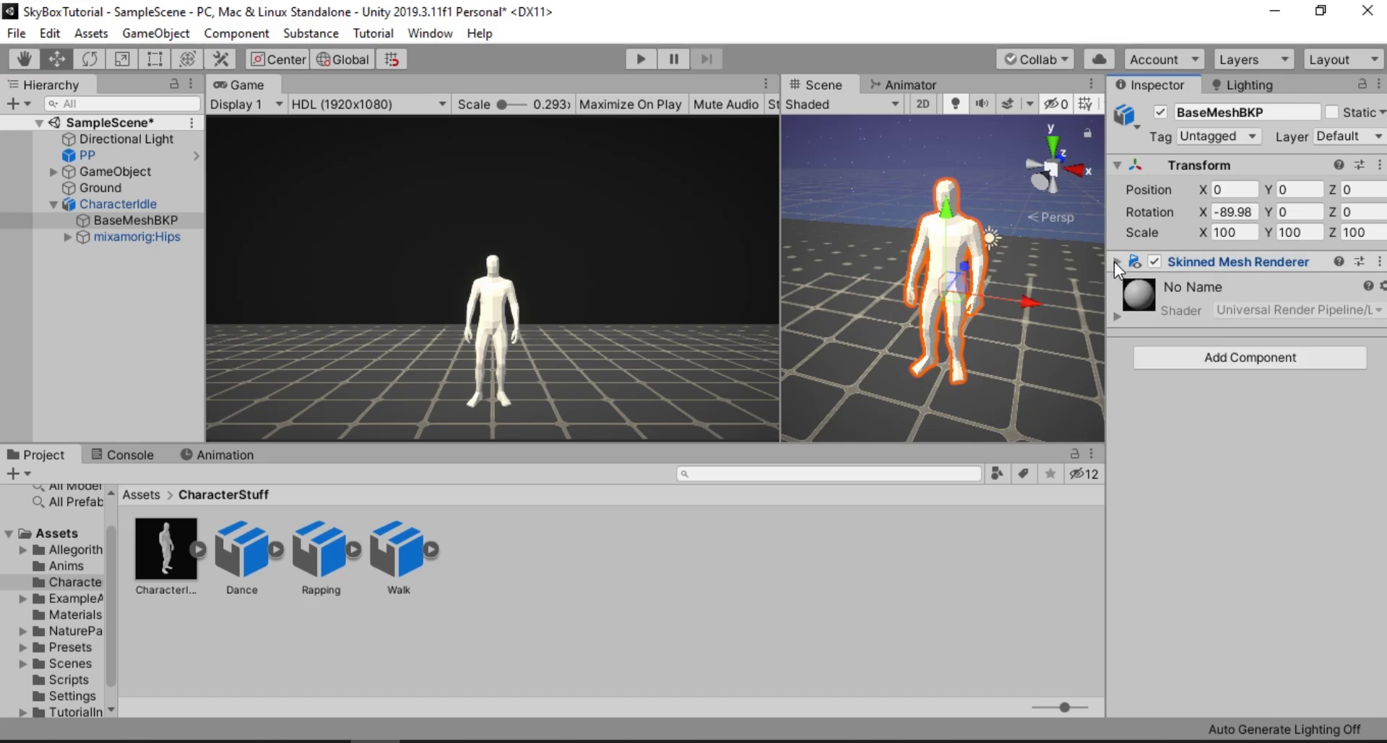
# Examine the bone hierarchy under mixamorig:Hips inside the scene's CharacterIdle object, and collapse it
pyautogui.click(124, 236)
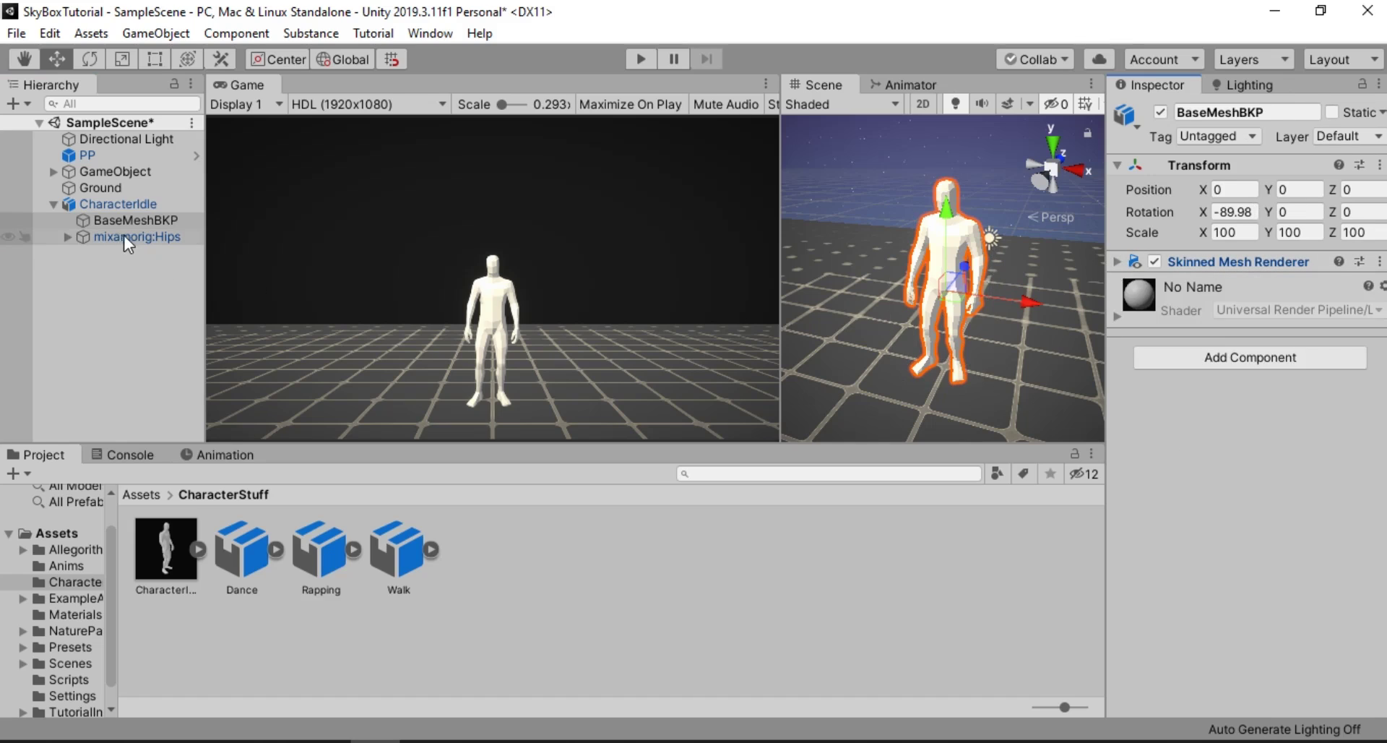
pyautogui.click(67, 238)
pyautogui.click(85, 254)
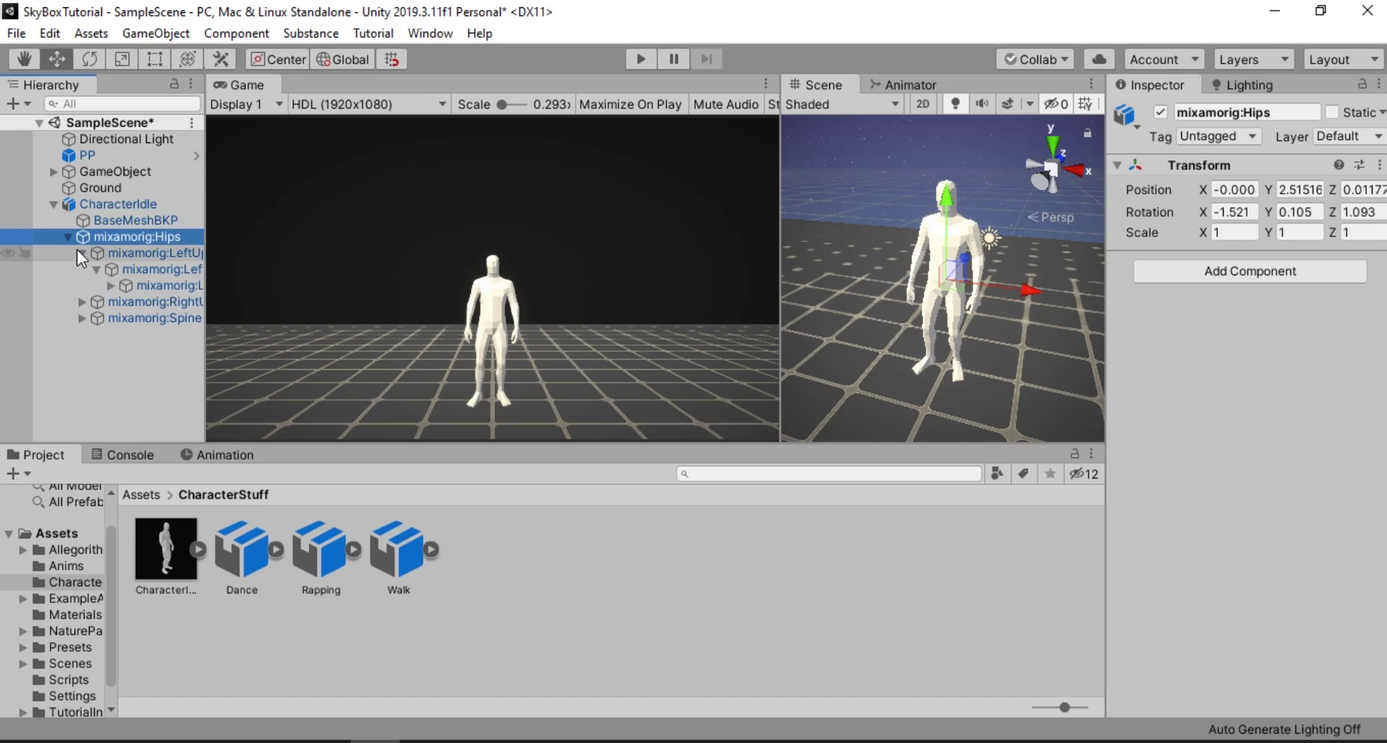
pyautogui.click(81, 252)
pyautogui.click(67, 236)
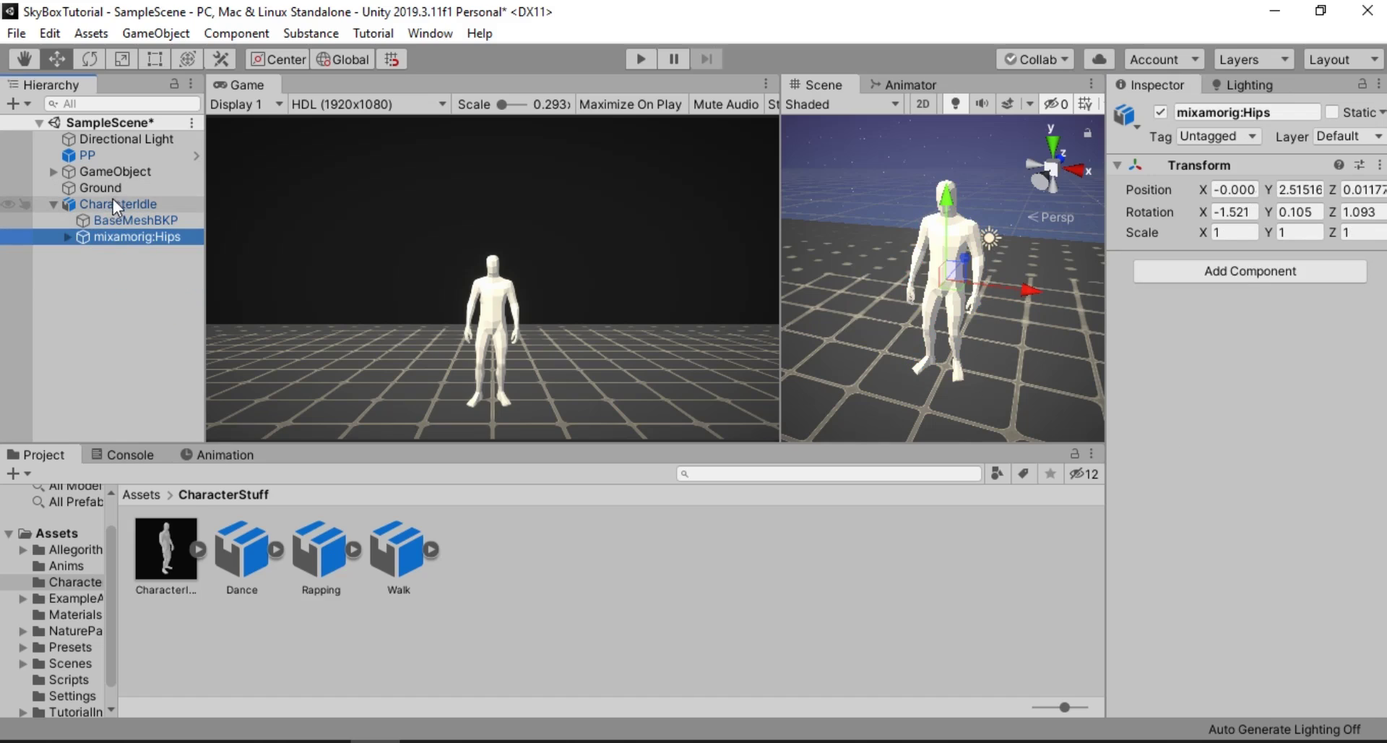
pyautogui.click(53, 205)
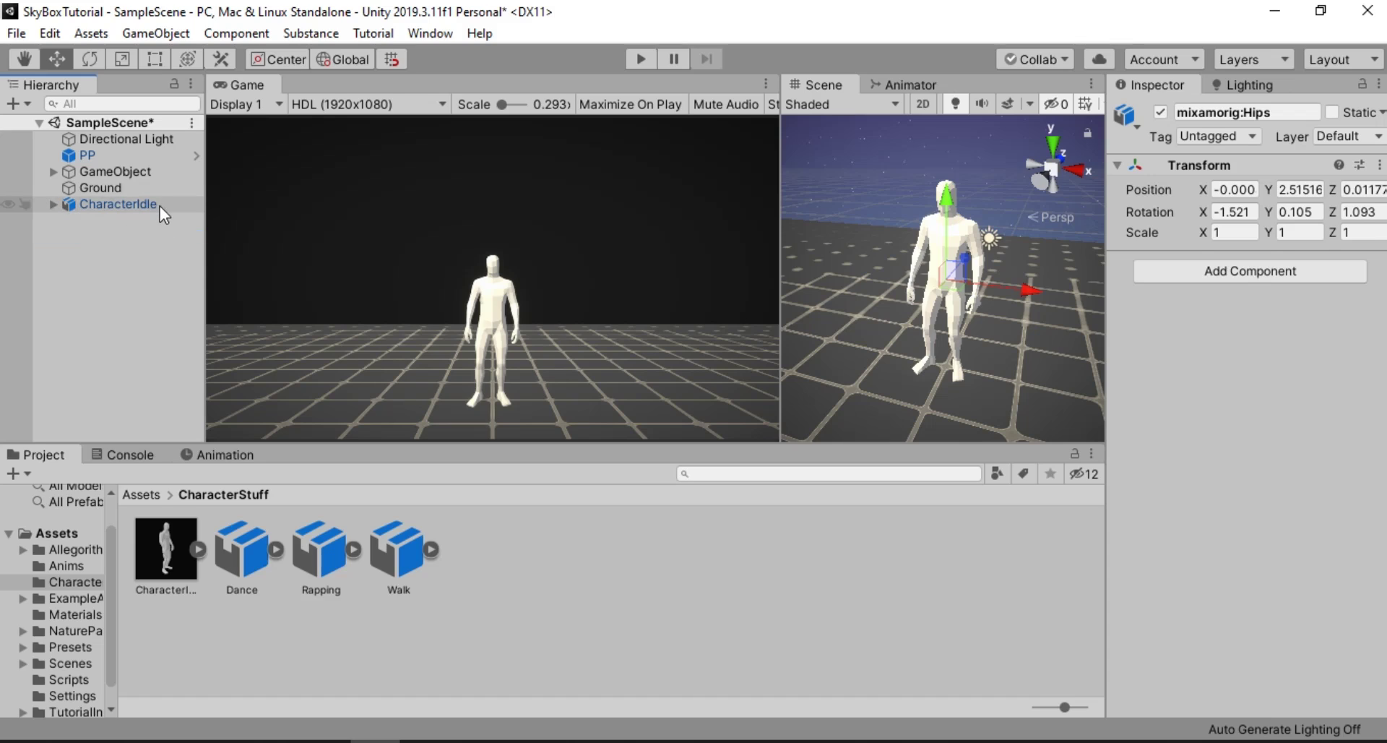
# Add an Animator component to the scene's CharacterIdle object
pyautogui.click(159, 206)
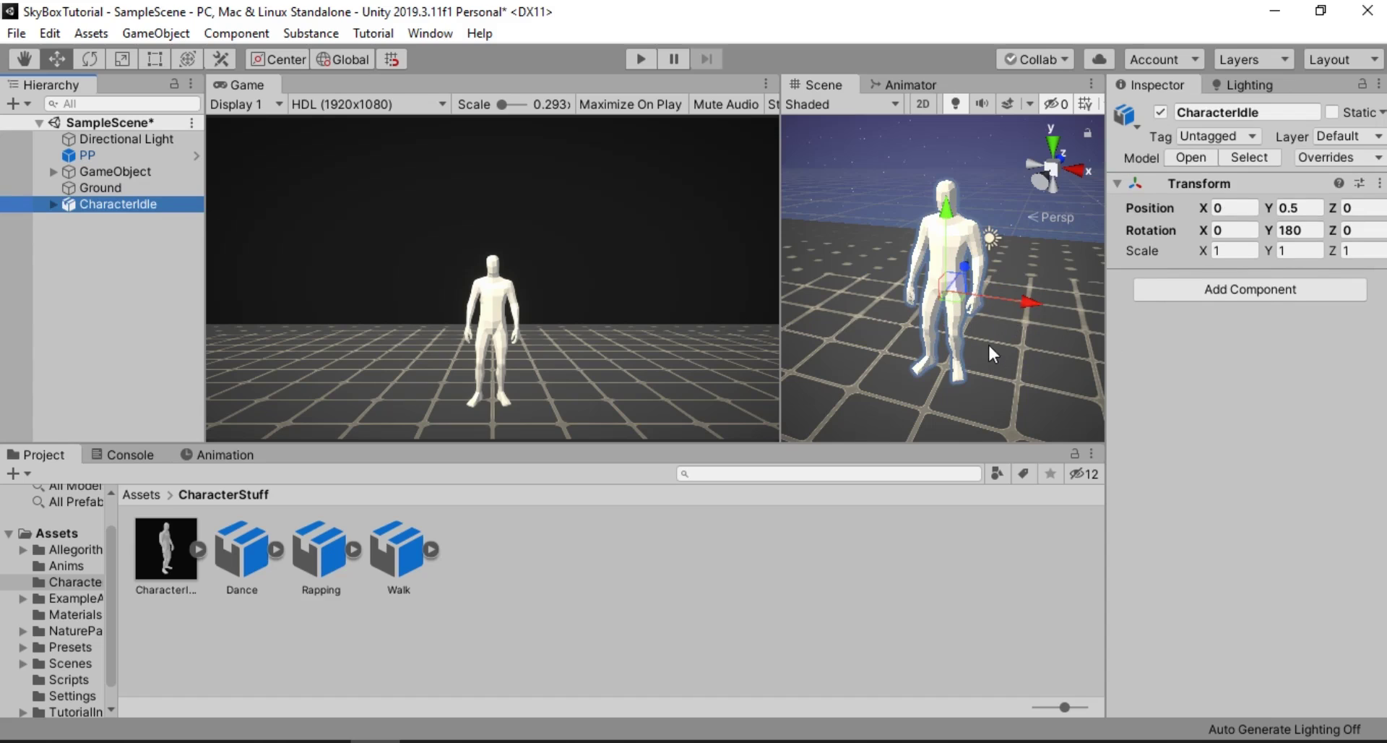
pyautogui.click(1255, 293)
pyautogui.write('anim')
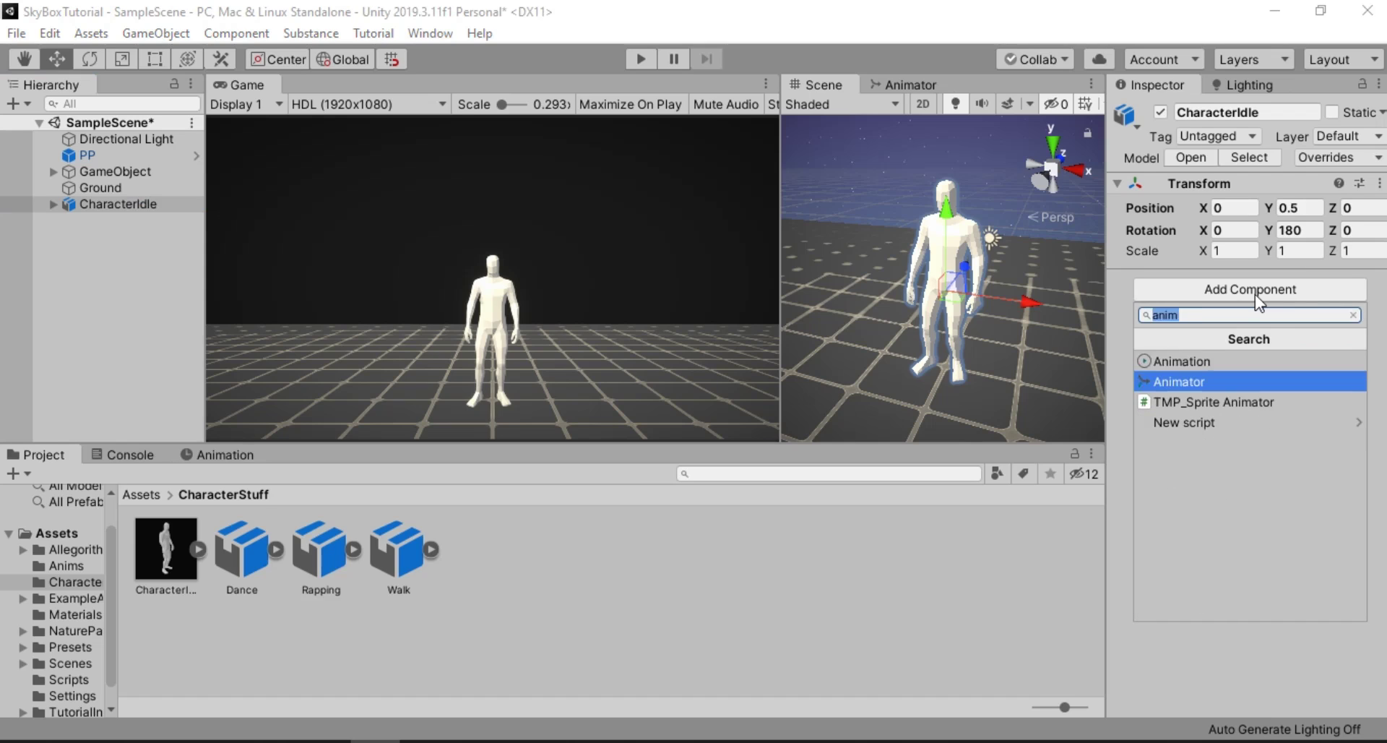
pyautogui.press('Return')
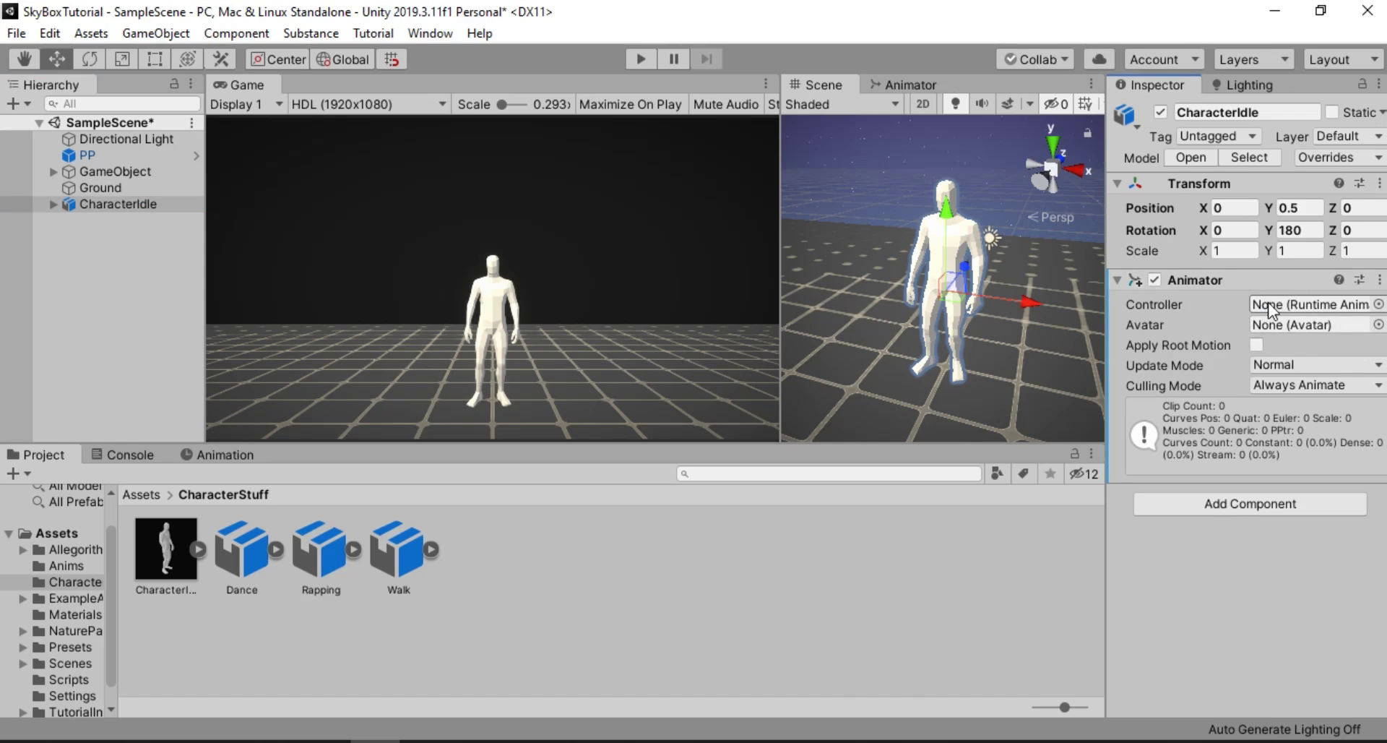
# Create an Animator Controller named CharacterAnimator in the CharacterStuff folder and assign it as the controller of CharacterIdle's Animator
pyautogui.rightClick(629, 553)
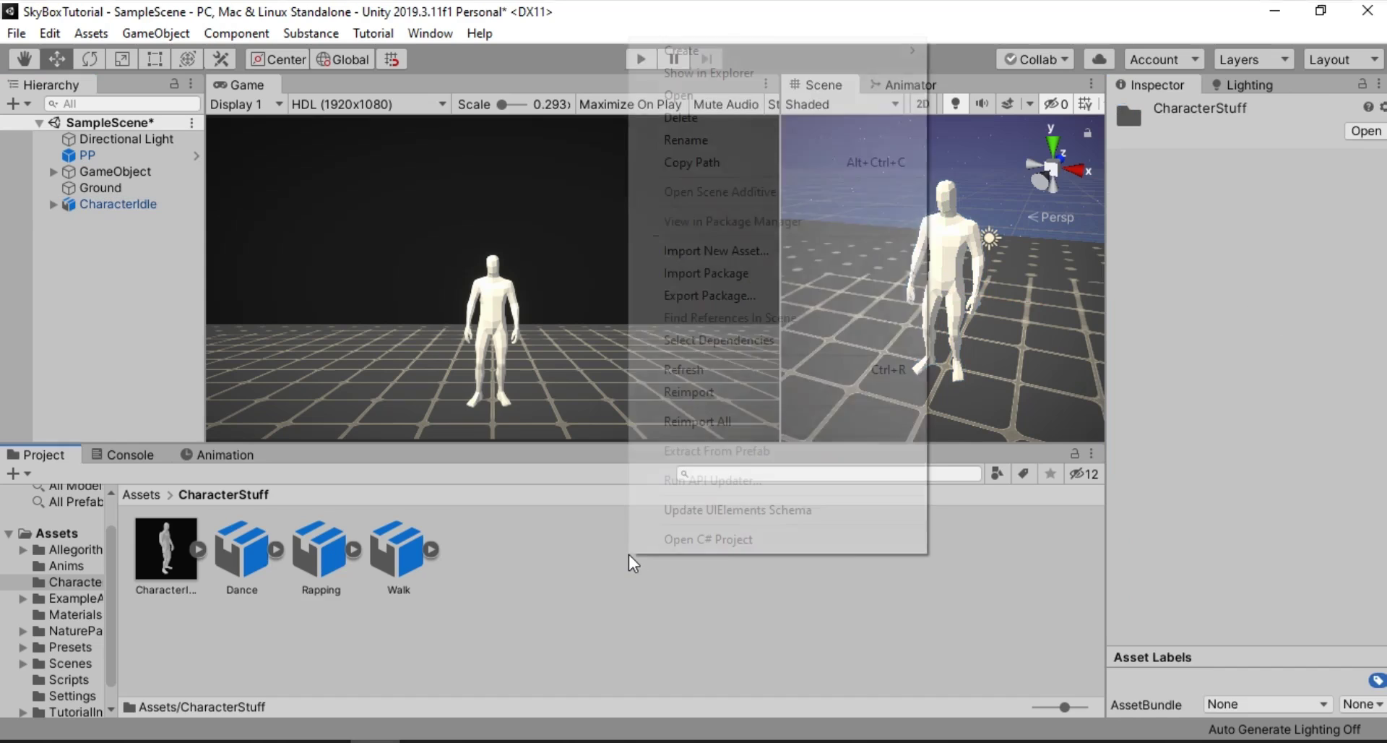
pyautogui.moveTo(810, 56)
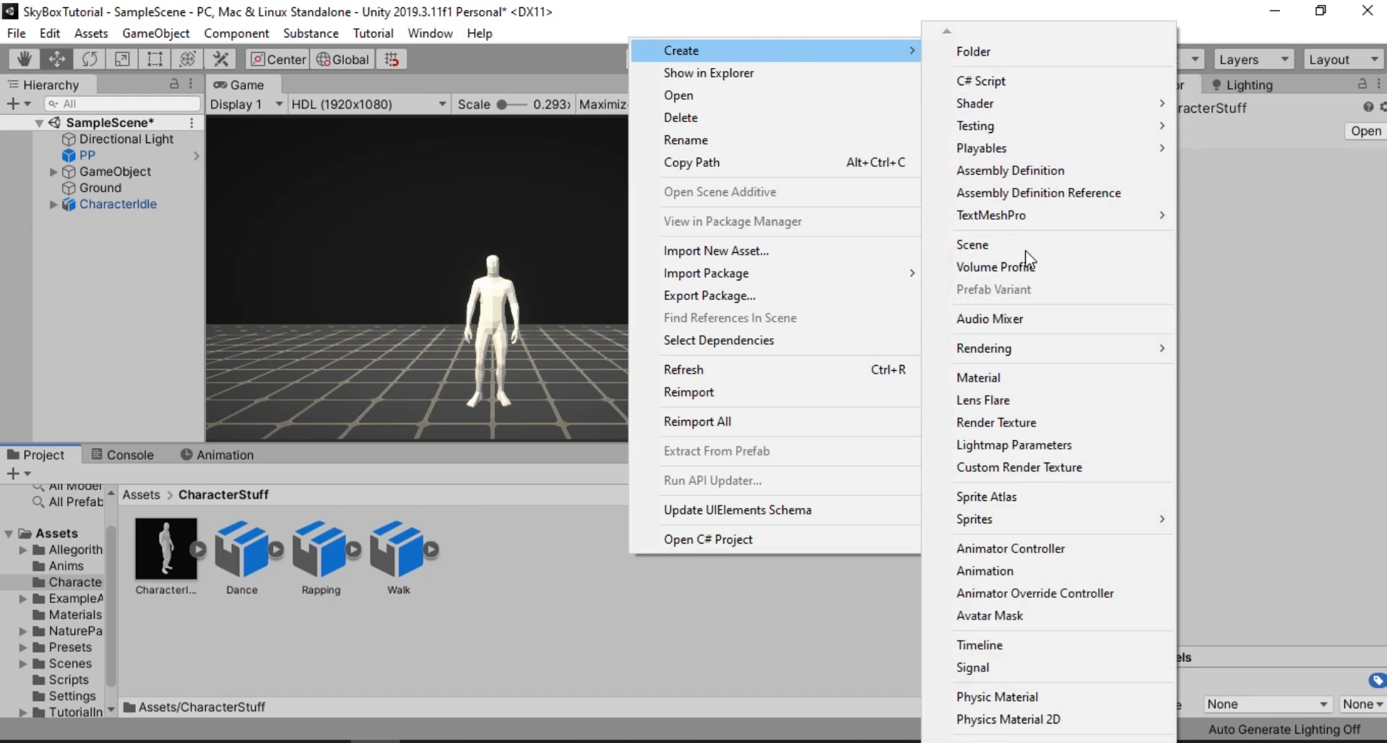
pyautogui.click(1073, 550)
pyautogui.write('Cha')
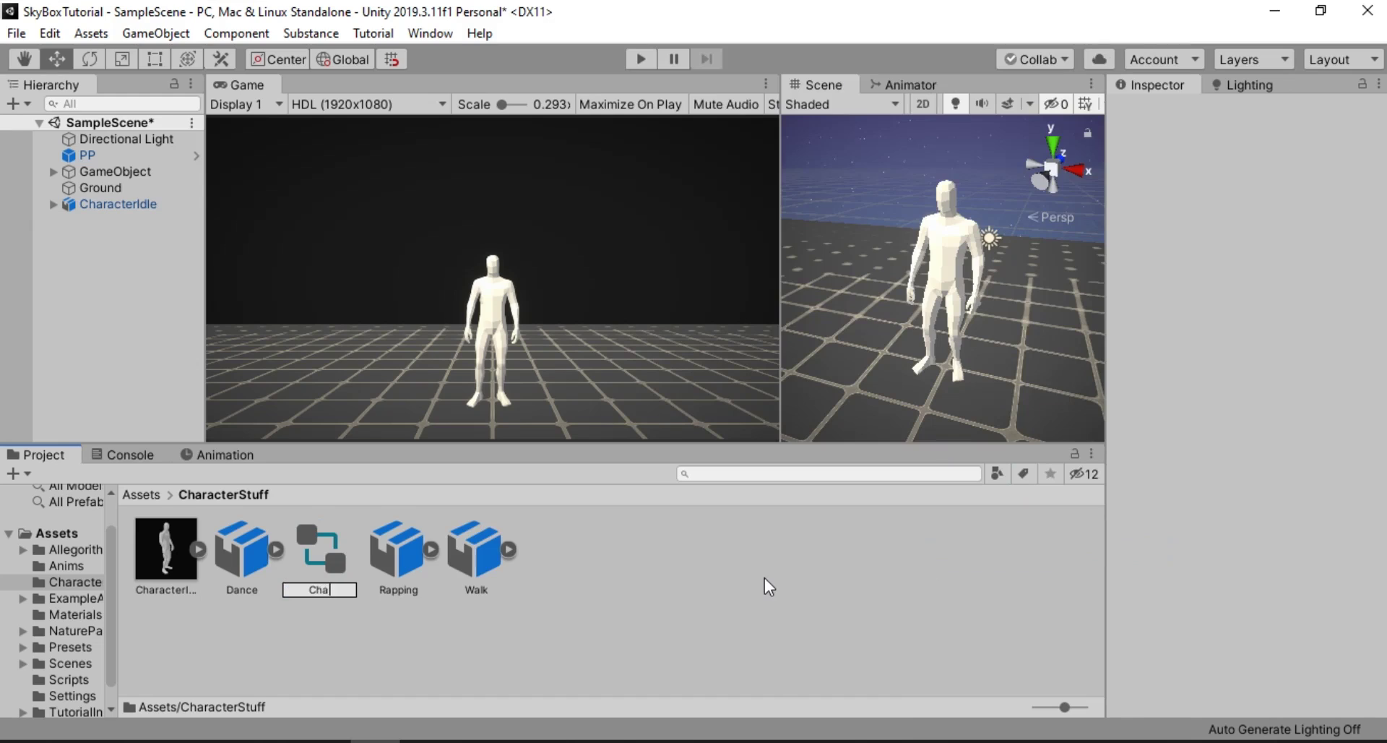
pyautogui.write('racterAnimator')
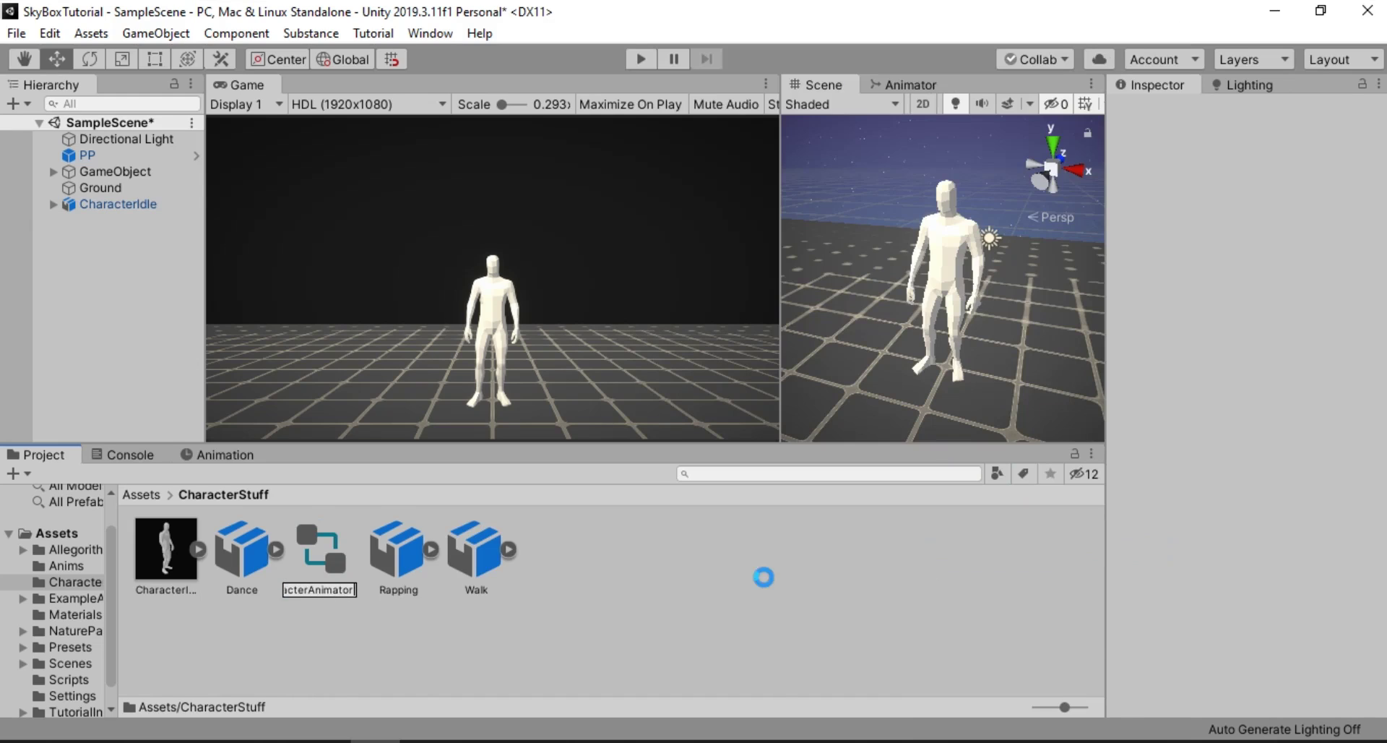
pyautogui.press('Return')
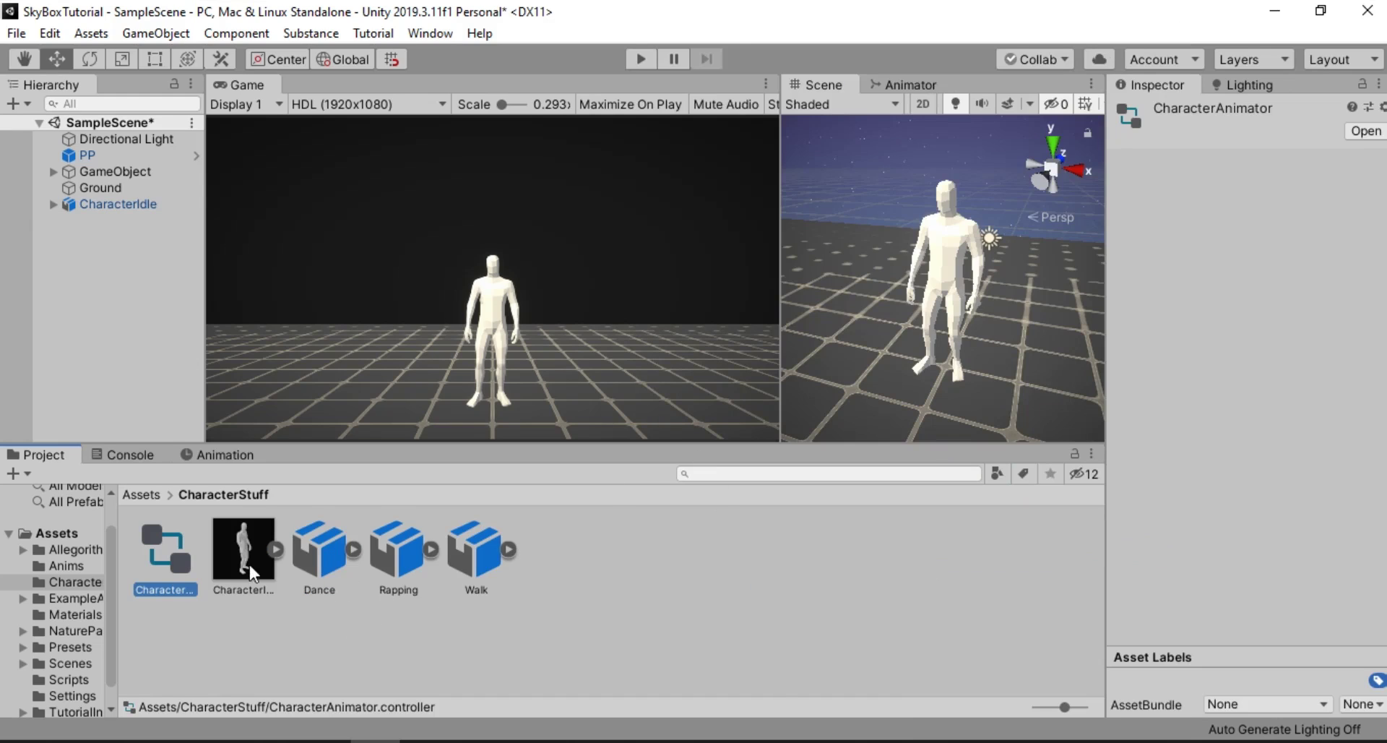
pyautogui.click(110, 205)
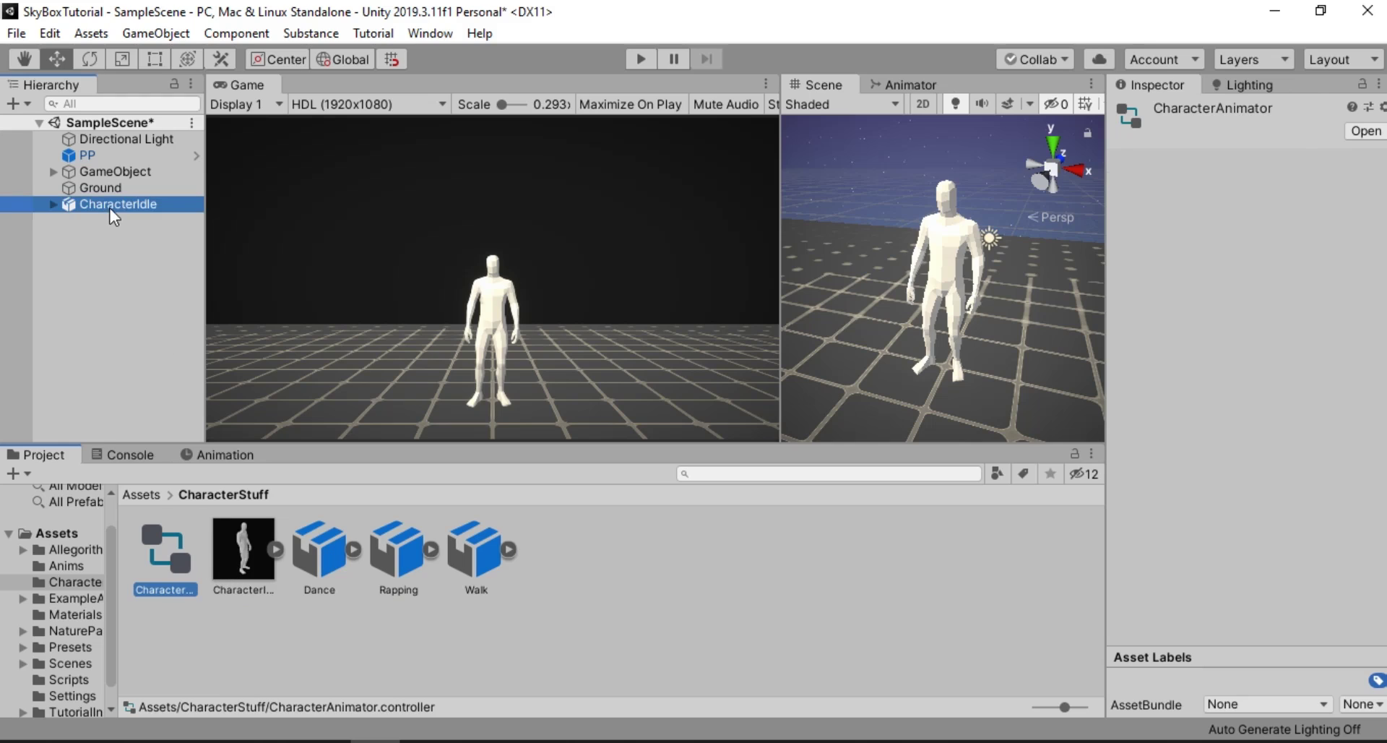
pyautogui.moveTo(177, 565); pyautogui.dragTo(1293, 306)
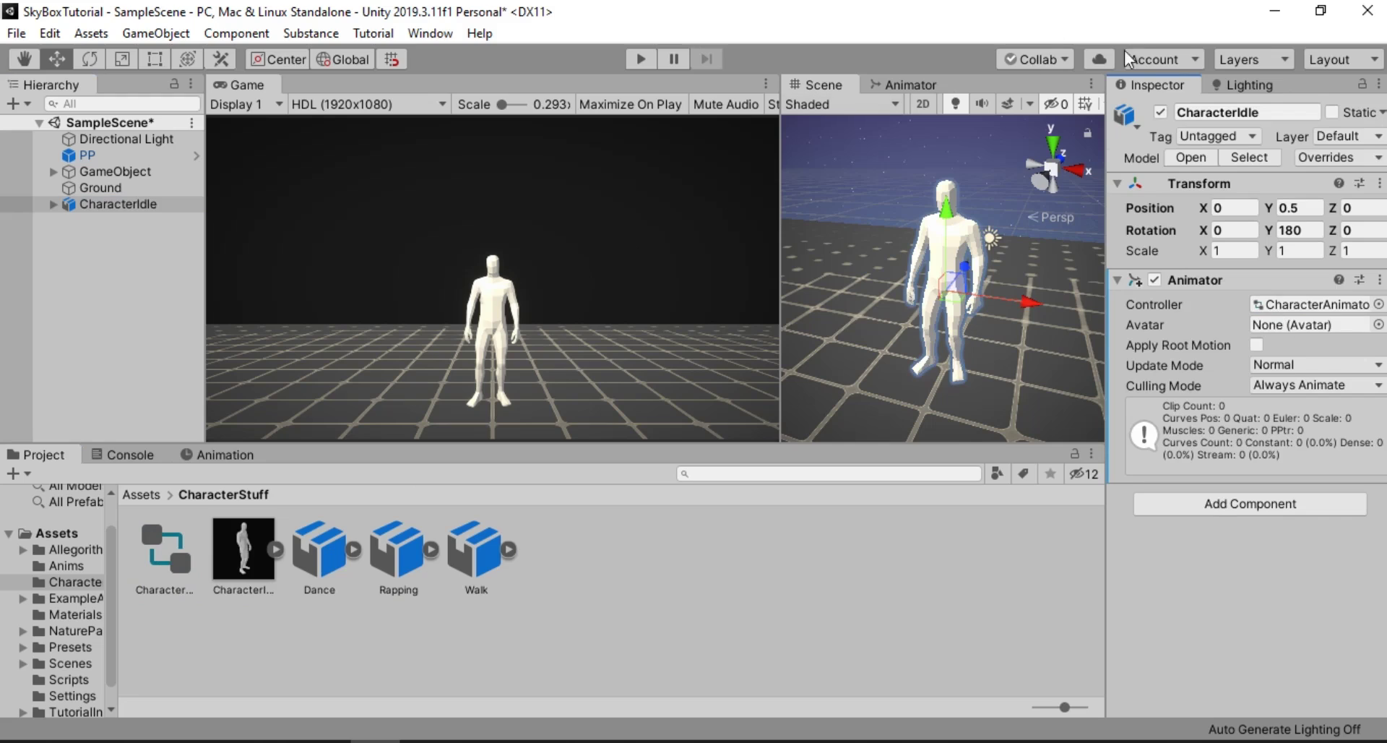
# Open CharacterAnimator's state graph in the Animator window and enlarge the graph area by narrowing the Game view and the parameter list
pyautogui.click(908, 89)
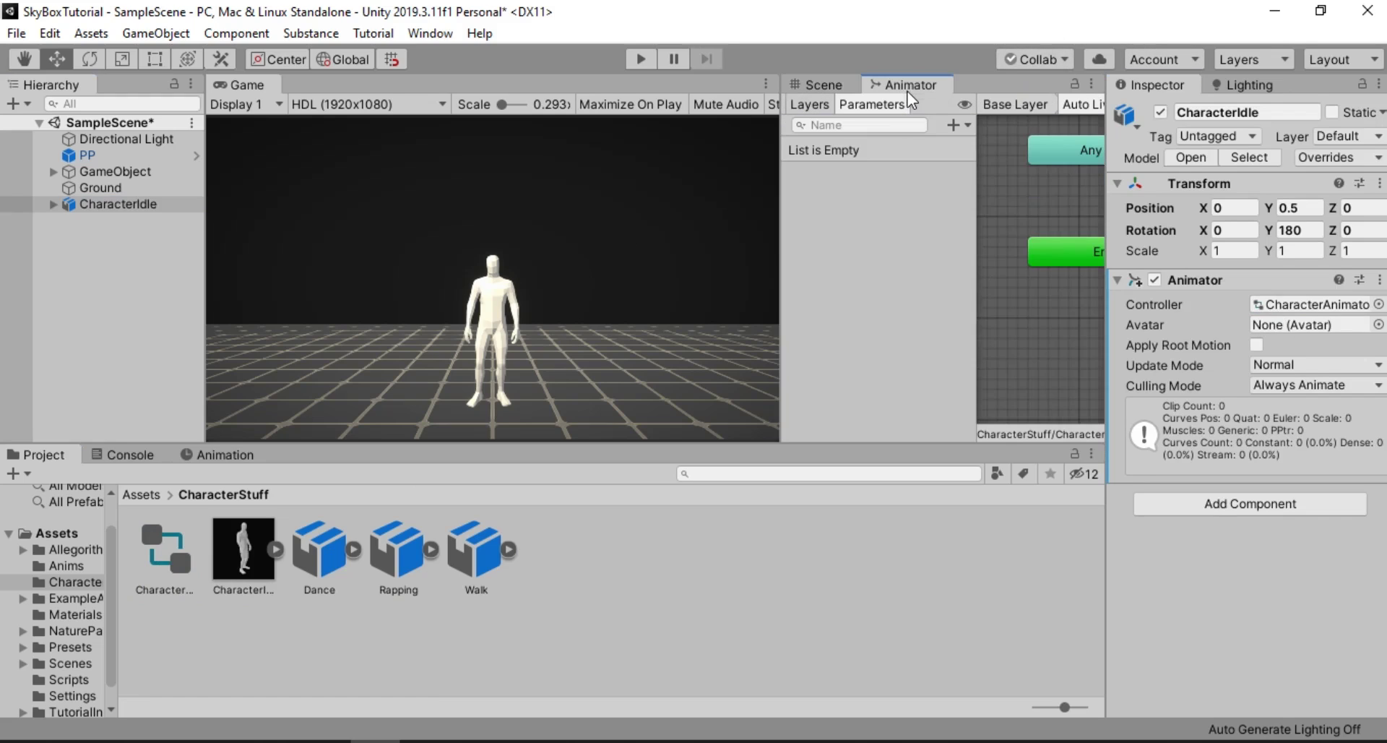
pyautogui.moveTo(783, 259); pyautogui.dragTo(722, 258)
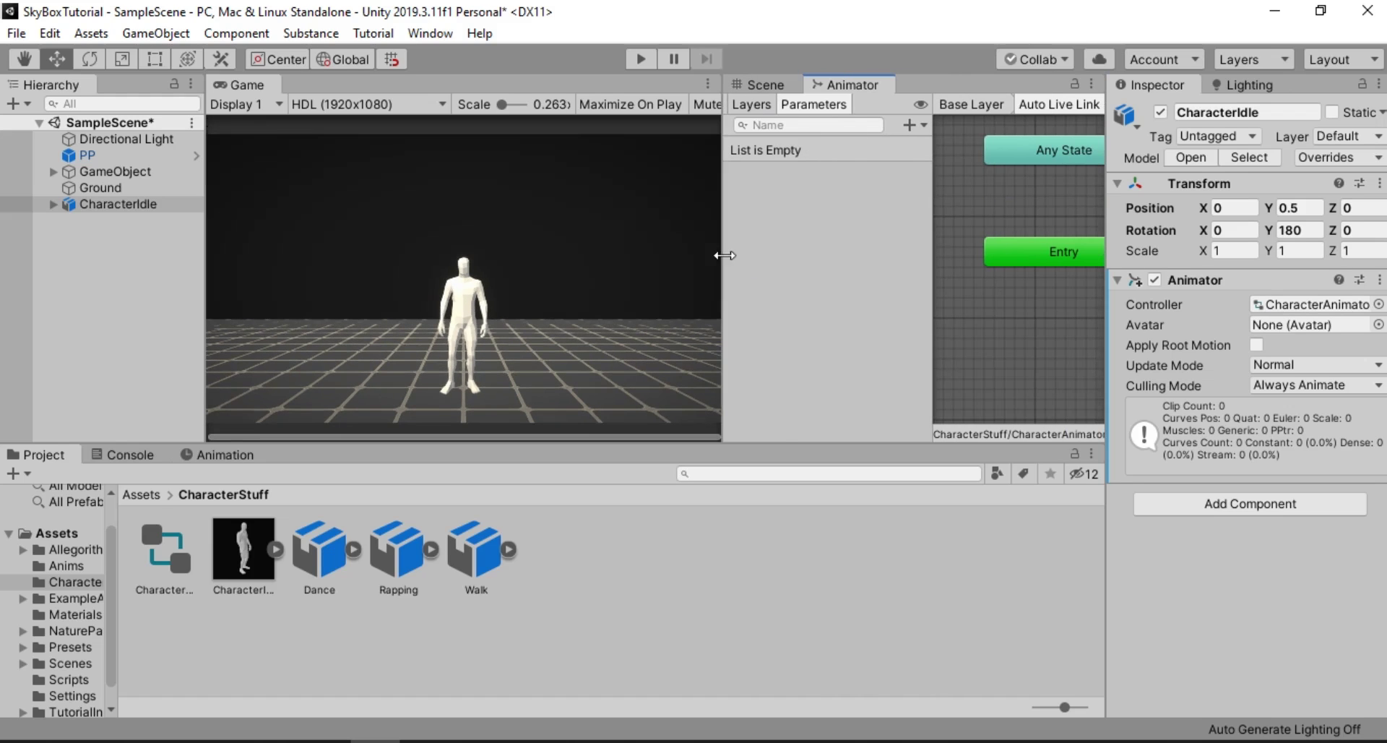
pyautogui.click(418, 36)
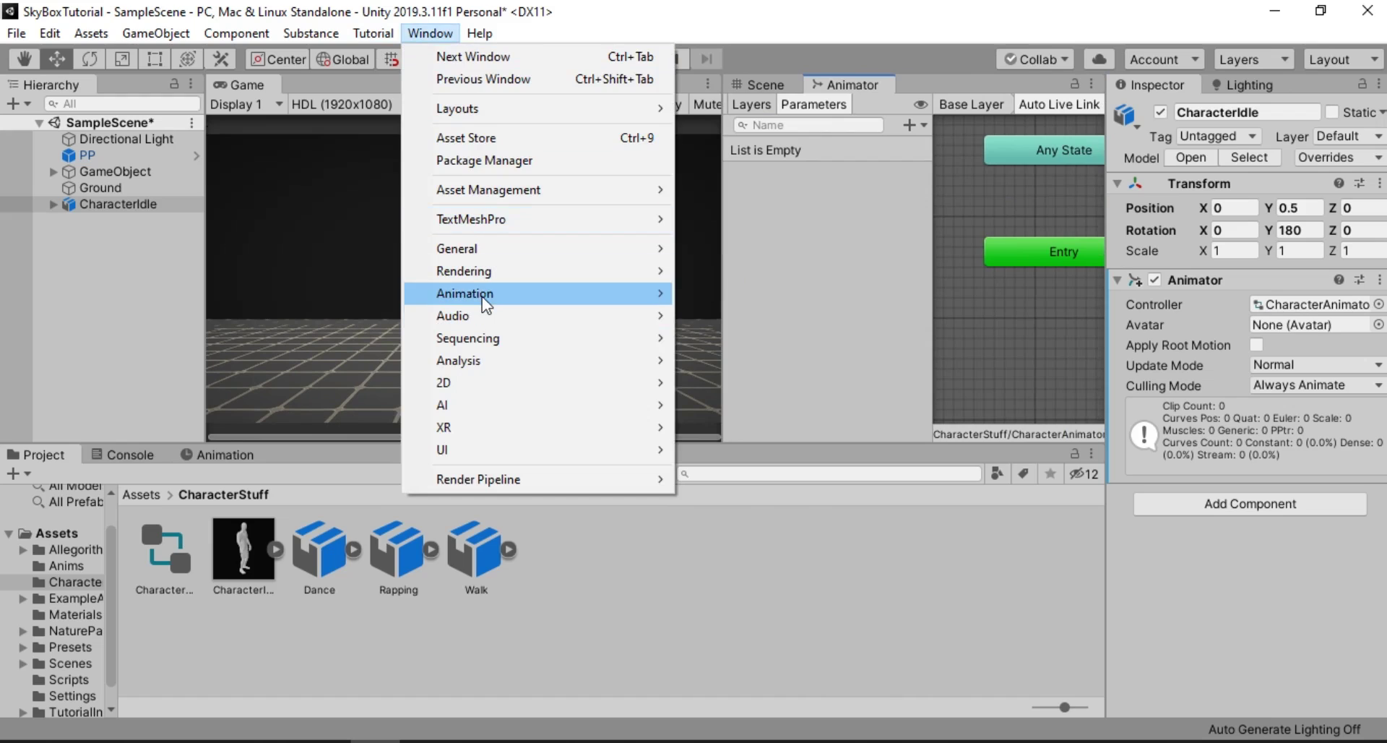
pyautogui.moveTo(484, 294)
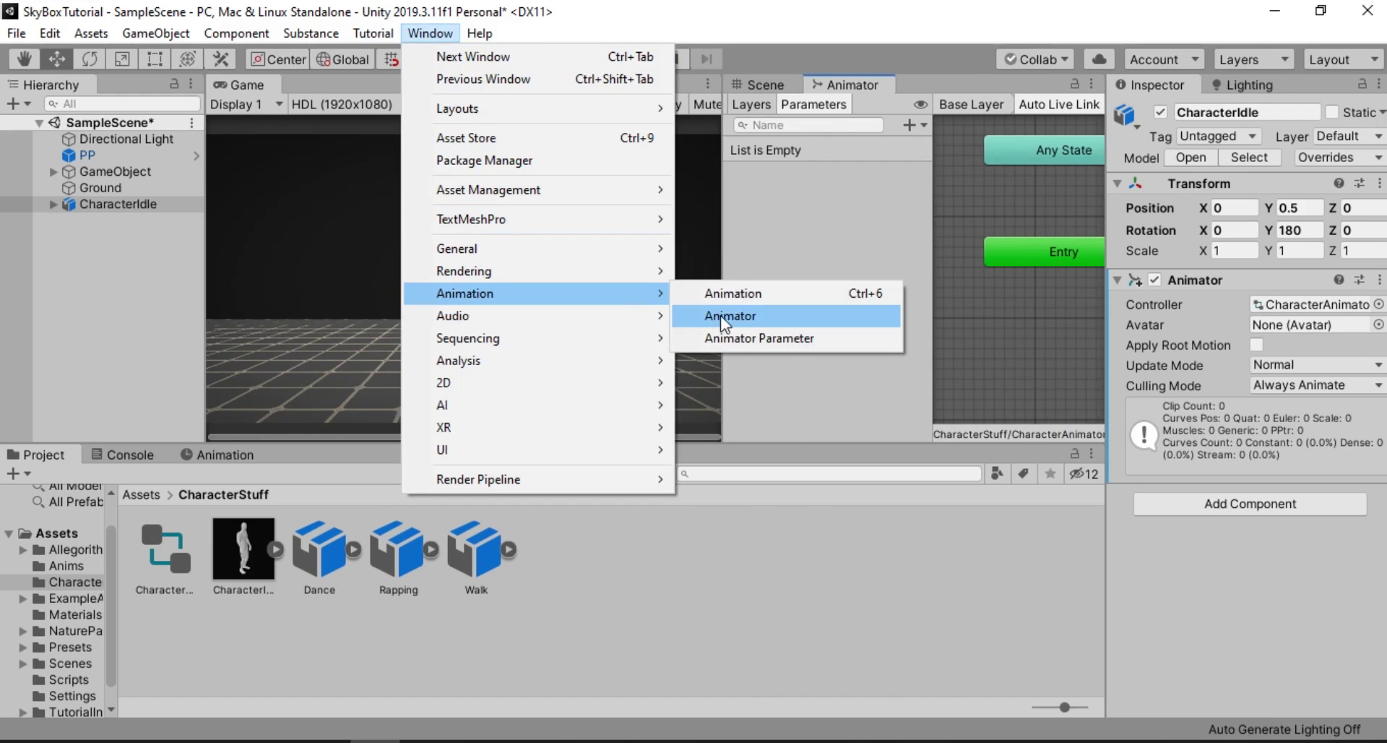
pyautogui.click(795, 571)
pyautogui.moveTo(932, 347); pyautogui.dragTo(716, 341)
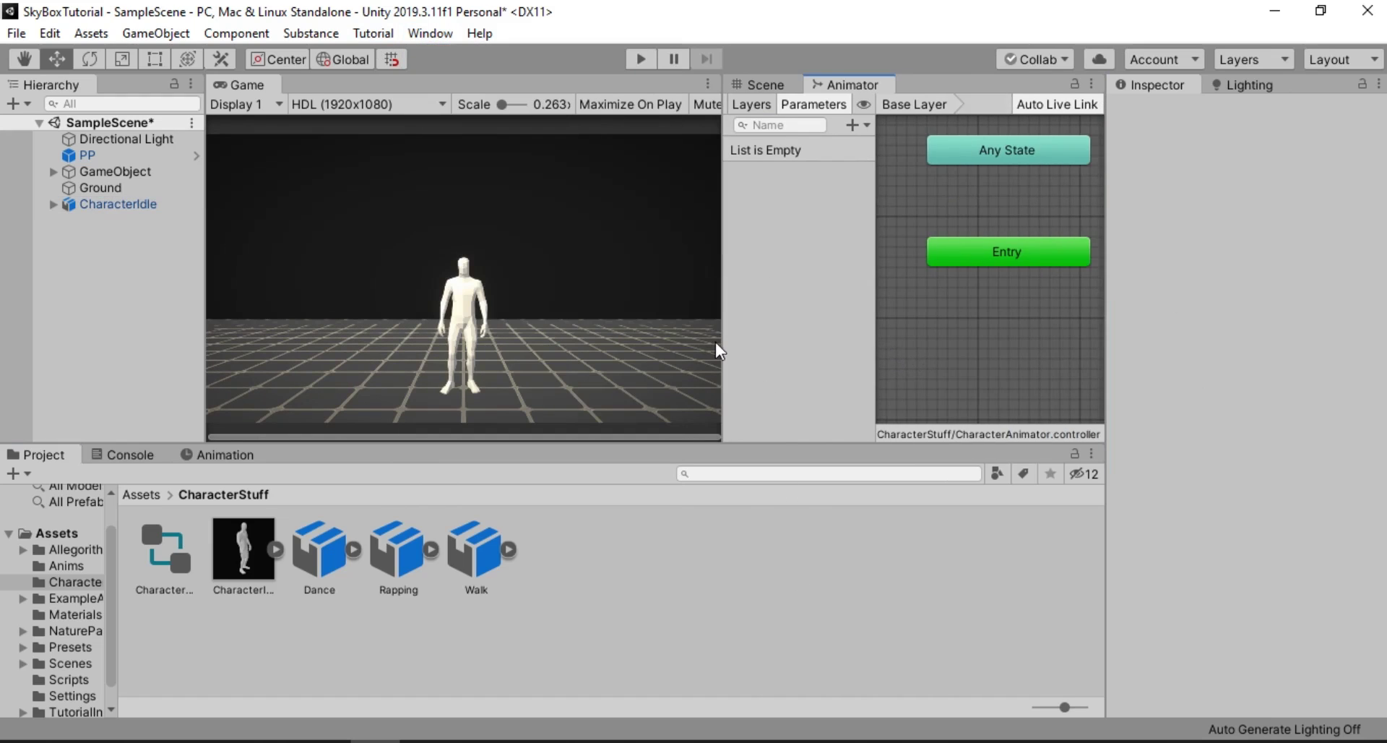
pyautogui.scroll(-5, 1013, 368)
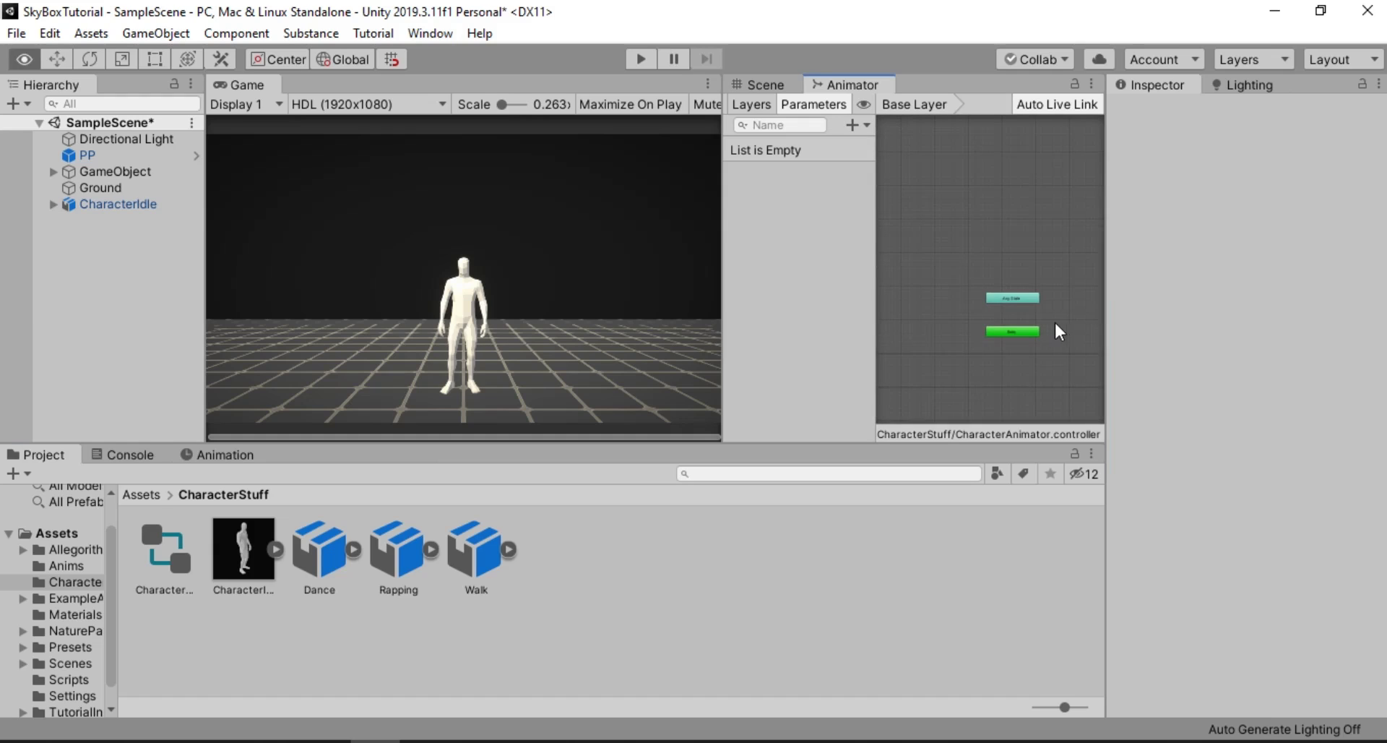
pyautogui.keyDown('alt'); pyautogui.moveTo(1055, 320); pyautogui.dragTo(972, 262); pyautogui.keyUp('alt')
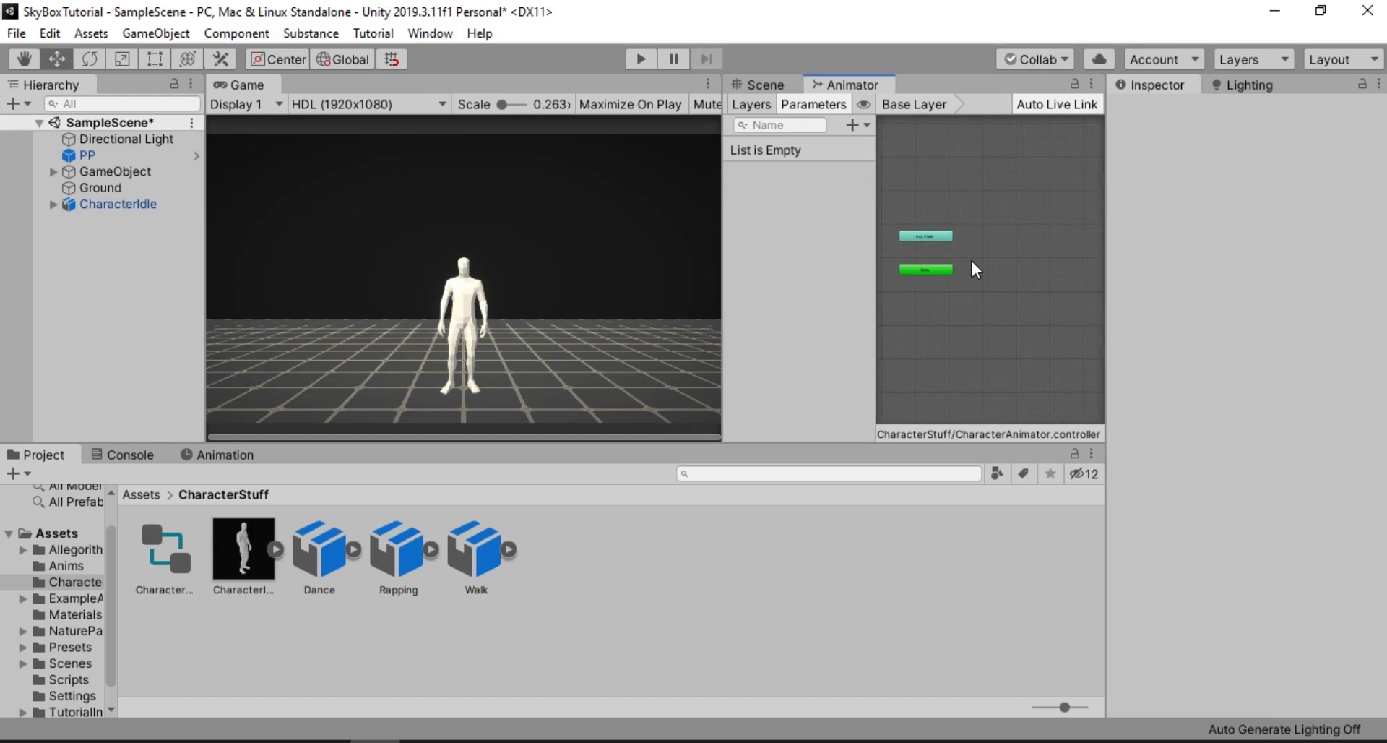
pyautogui.click(939, 237)
pyautogui.scroll(3, 939, 242)
pyautogui.keyDown('alt'); pyautogui.moveTo(1011, 260); pyautogui.dragTo(1045, 264); pyautogui.keyUp('alt')
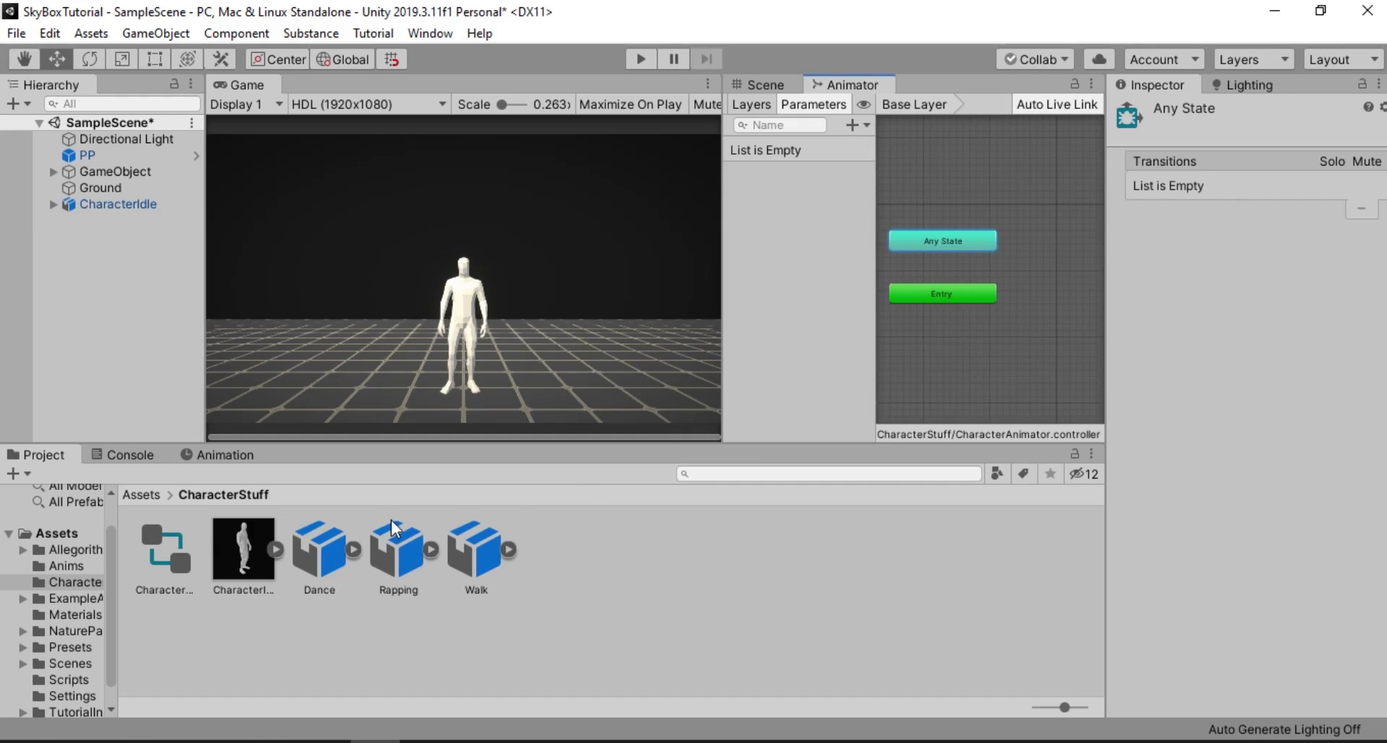
# Add the mixamo.com clip from the CharacterIdle asset to CharacterAnimator's graph as its default state
pyautogui.click(275, 549)
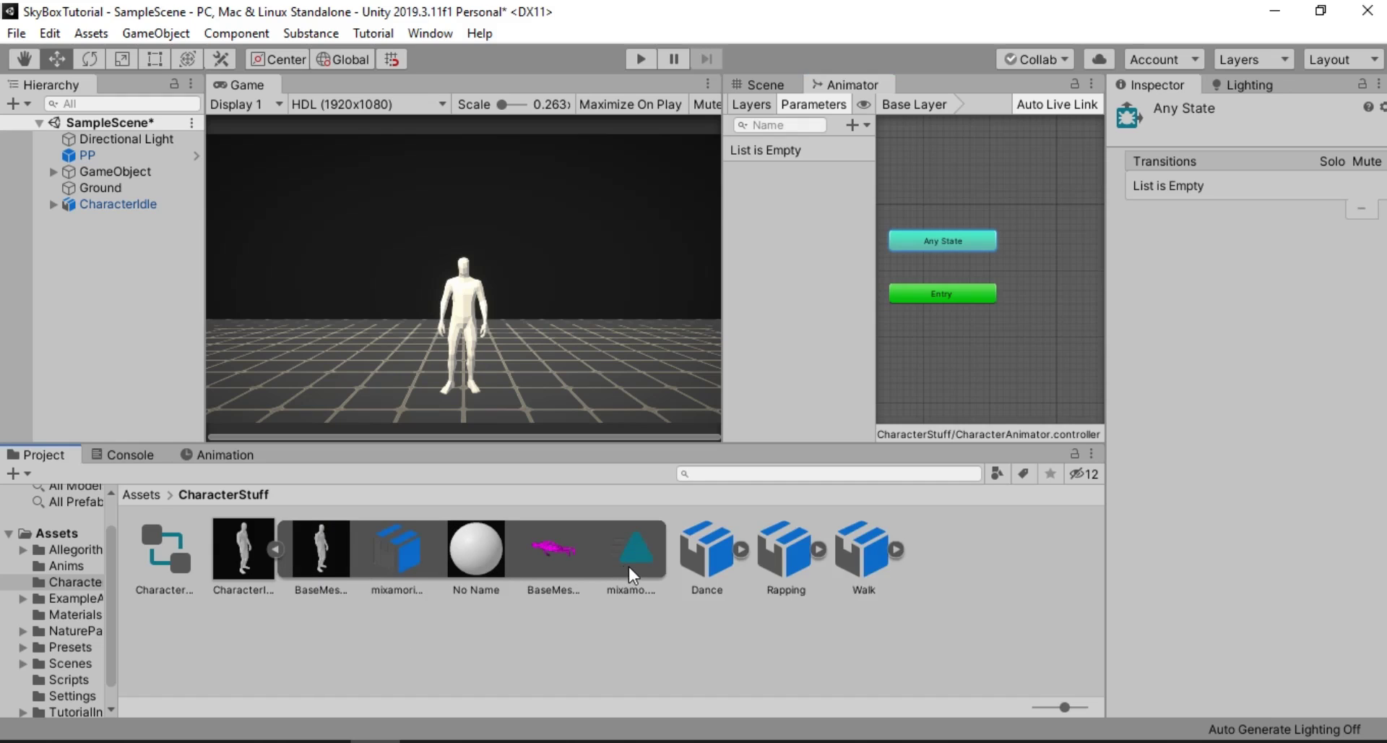
pyautogui.moveTo(623, 546); pyautogui.dragTo(923, 316)
pyautogui.moveTo(1040, 266); pyautogui.dragTo(1039, 265)
pyautogui.moveTo(1046, 307); pyautogui.dragTo(979, 299, button='middle')
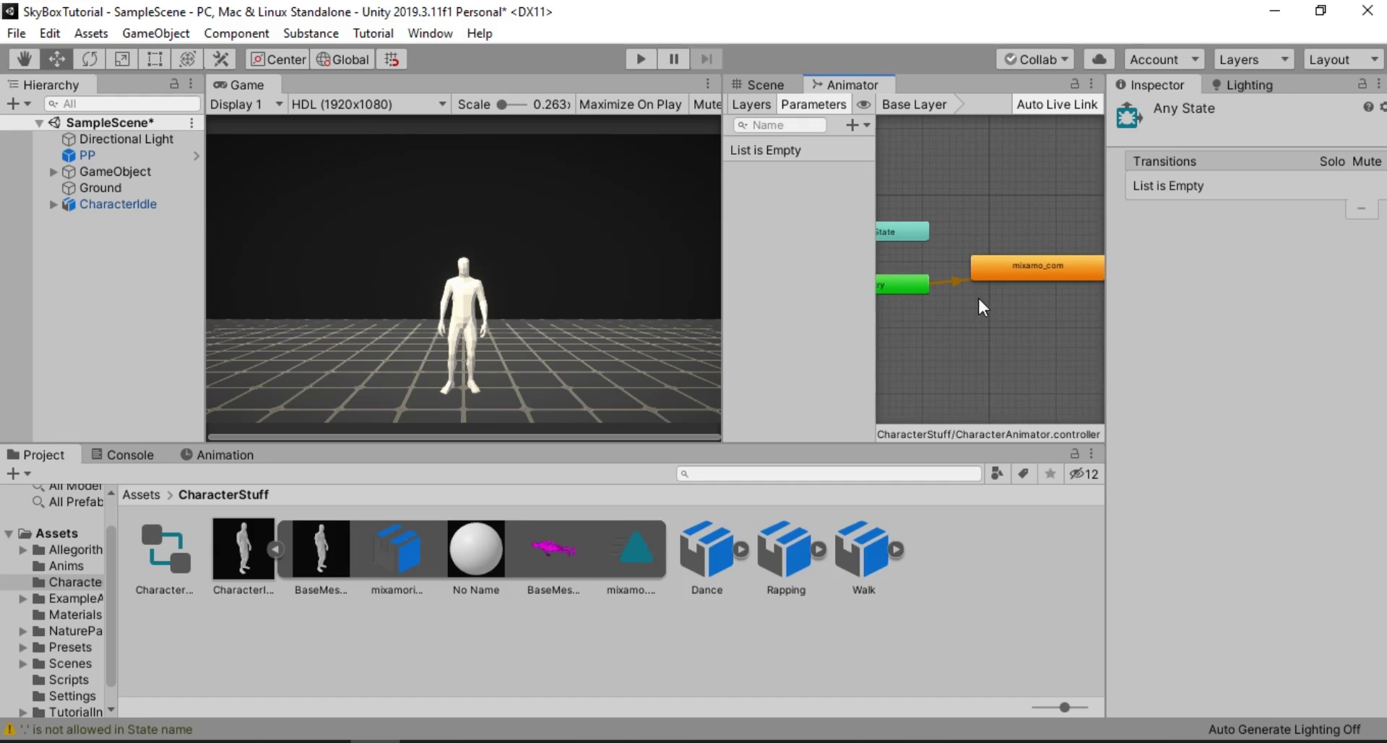
# Rename the mixamo_com state as Idle and collapse the CharacterIdle asset's contents
pyautogui.click(1045, 271)
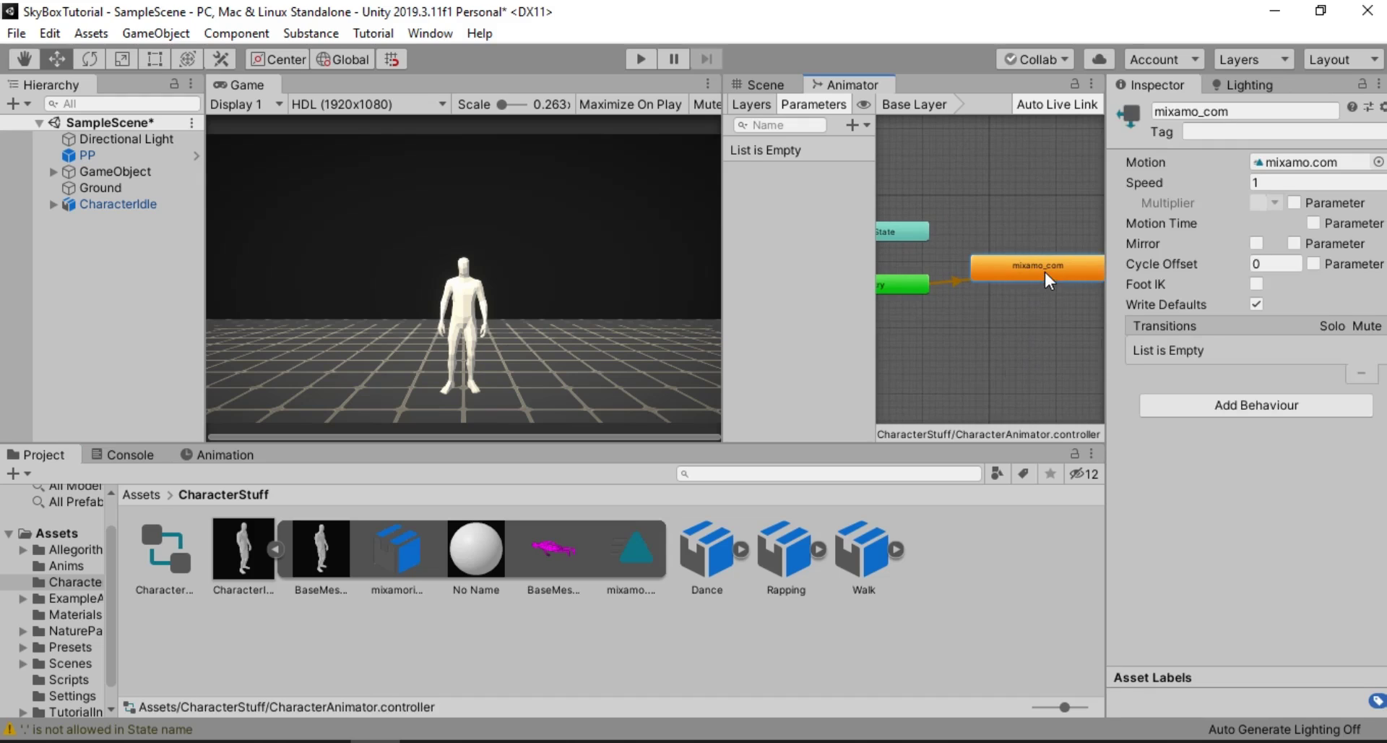
pyautogui.click(1239, 112)
pyautogui.press('BackSpace')
pyautogui.write('Idle')
pyautogui.press('Return')
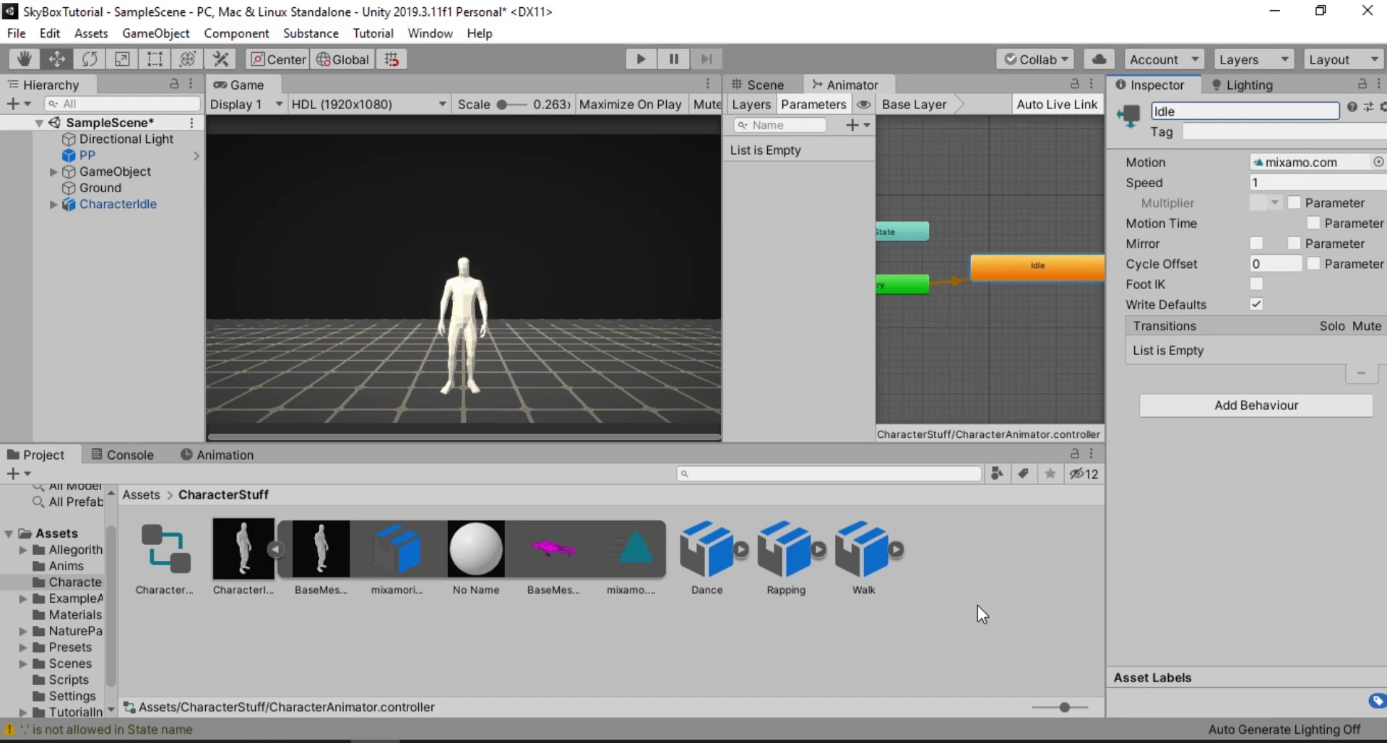
pyautogui.click(275, 549)
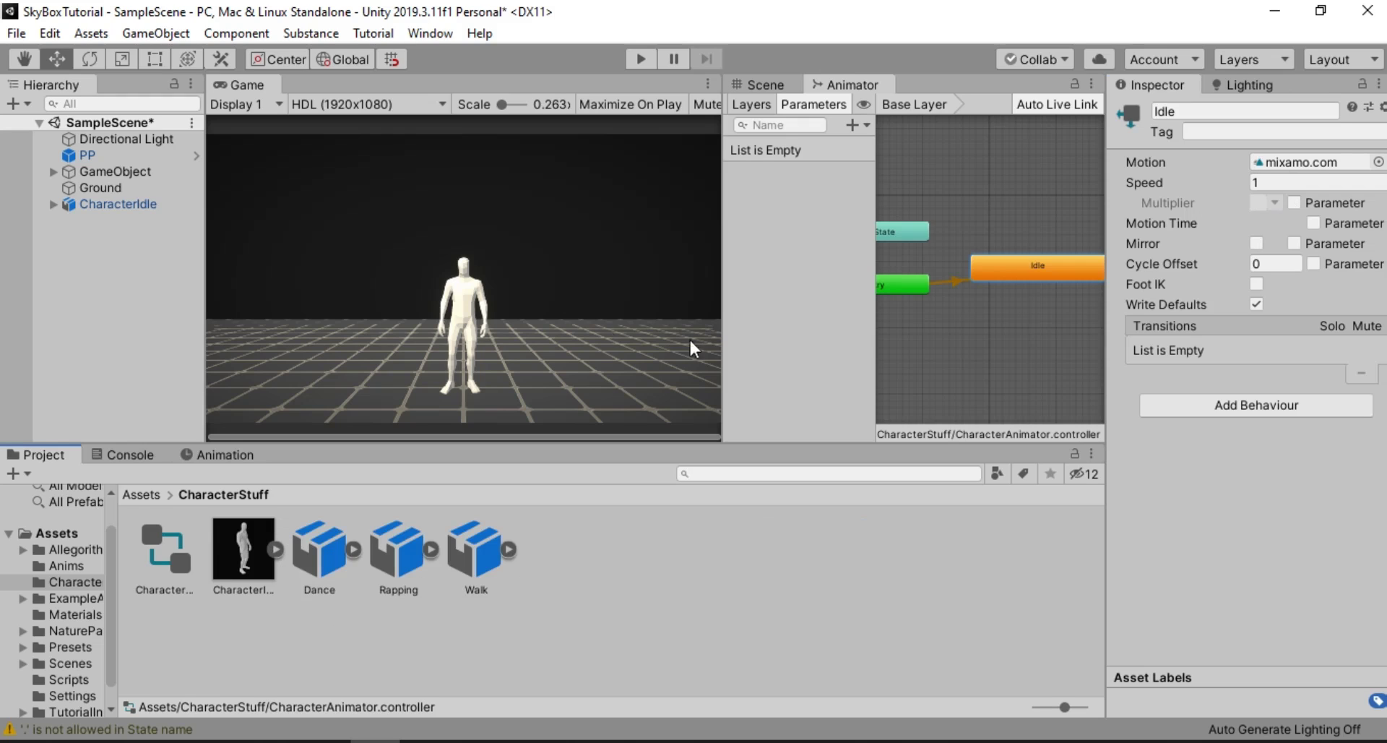
# Run the scene with a maximized Game view to check the character's idle animation, and stop playback
pyautogui.click(642, 60)
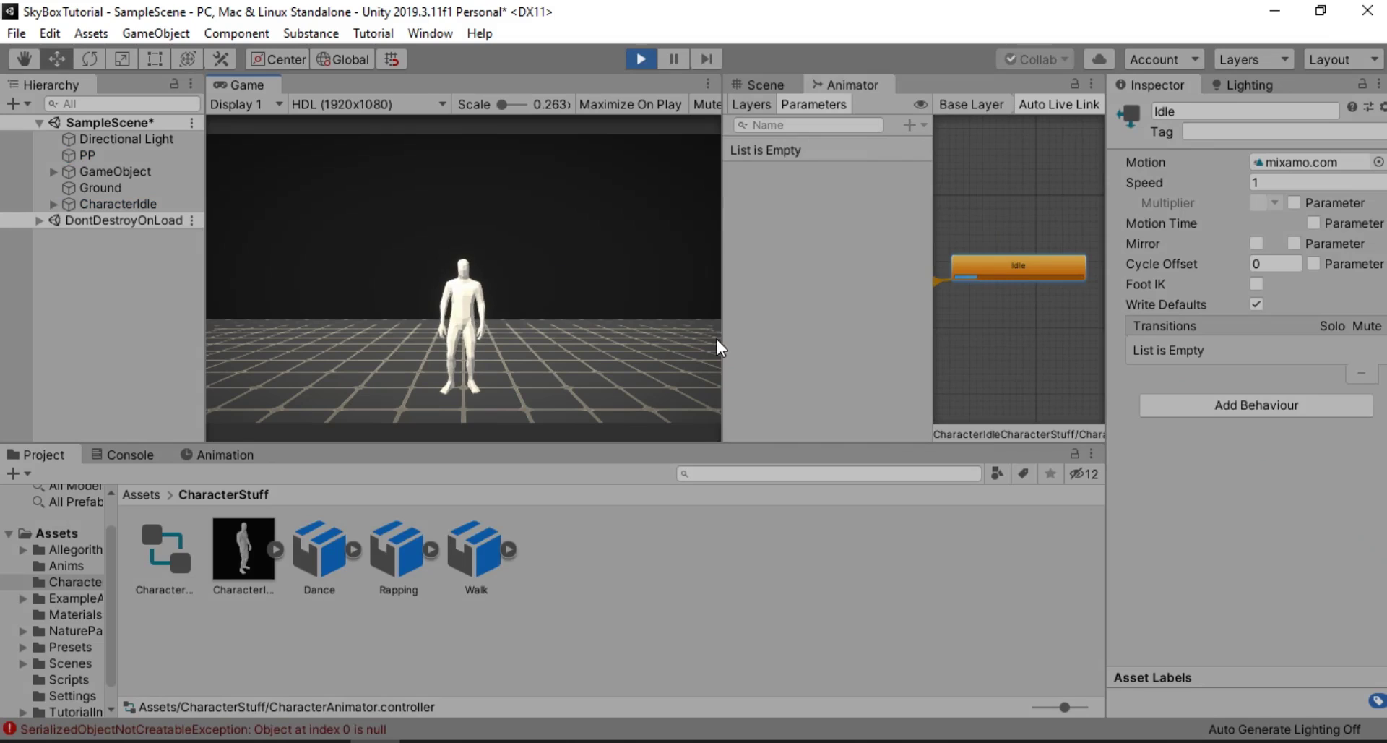
pyautogui.moveTo(721, 332); pyautogui.dragTo(764, 334)
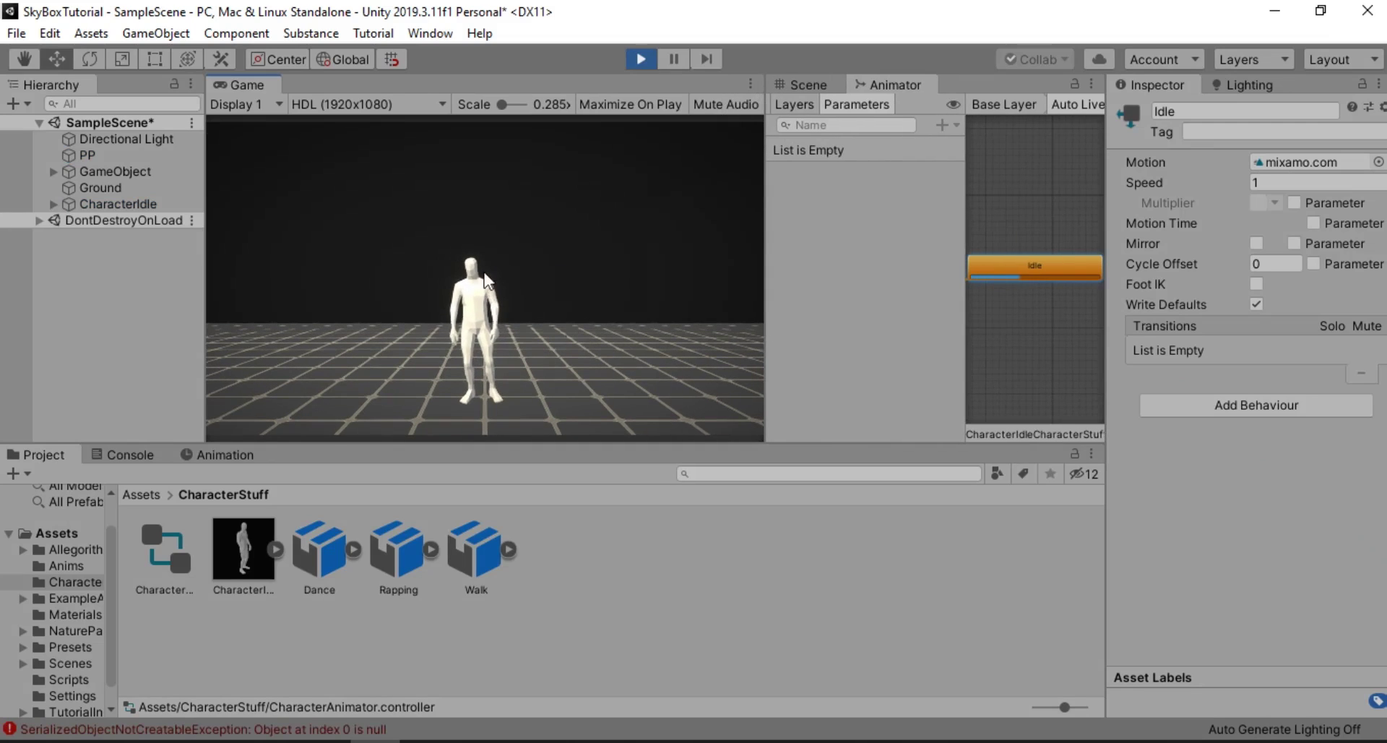
pyautogui.hotkey('shift', 'space')
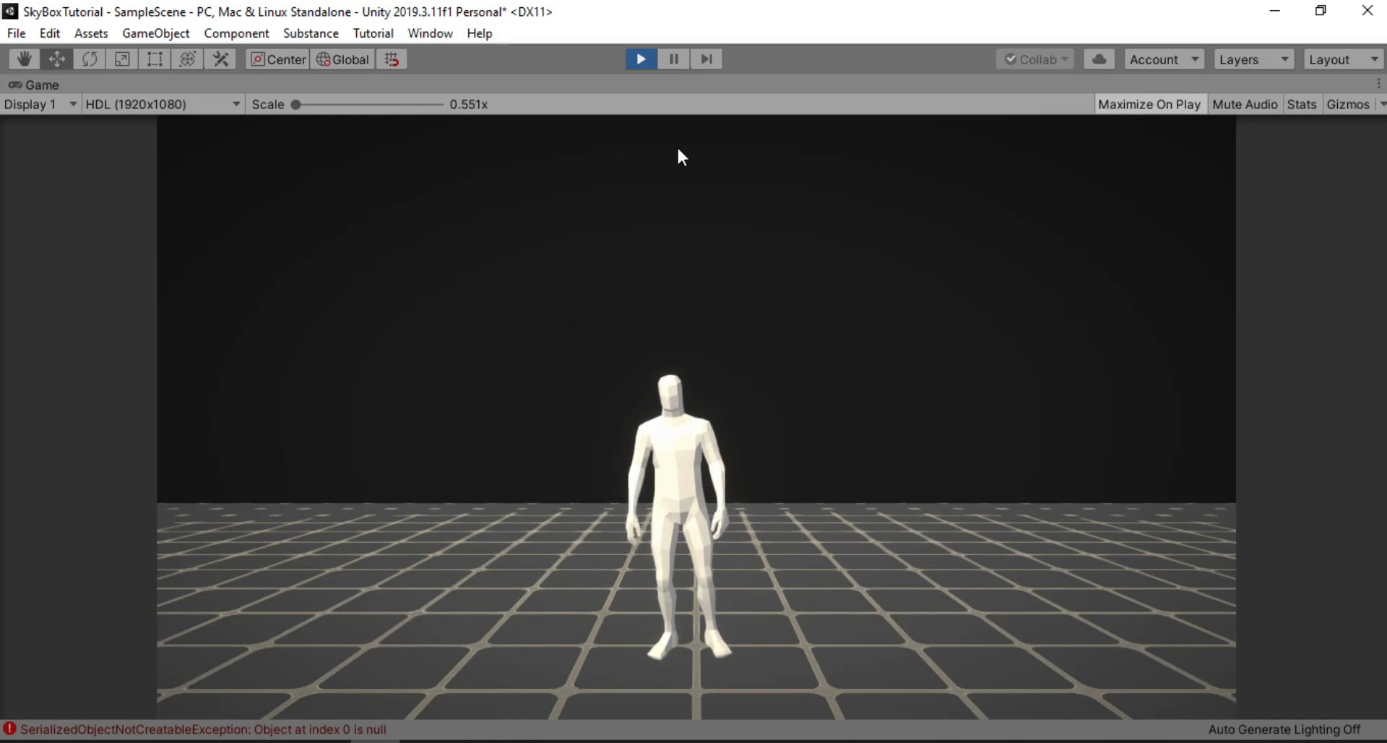
pyautogui.click(644, 59)
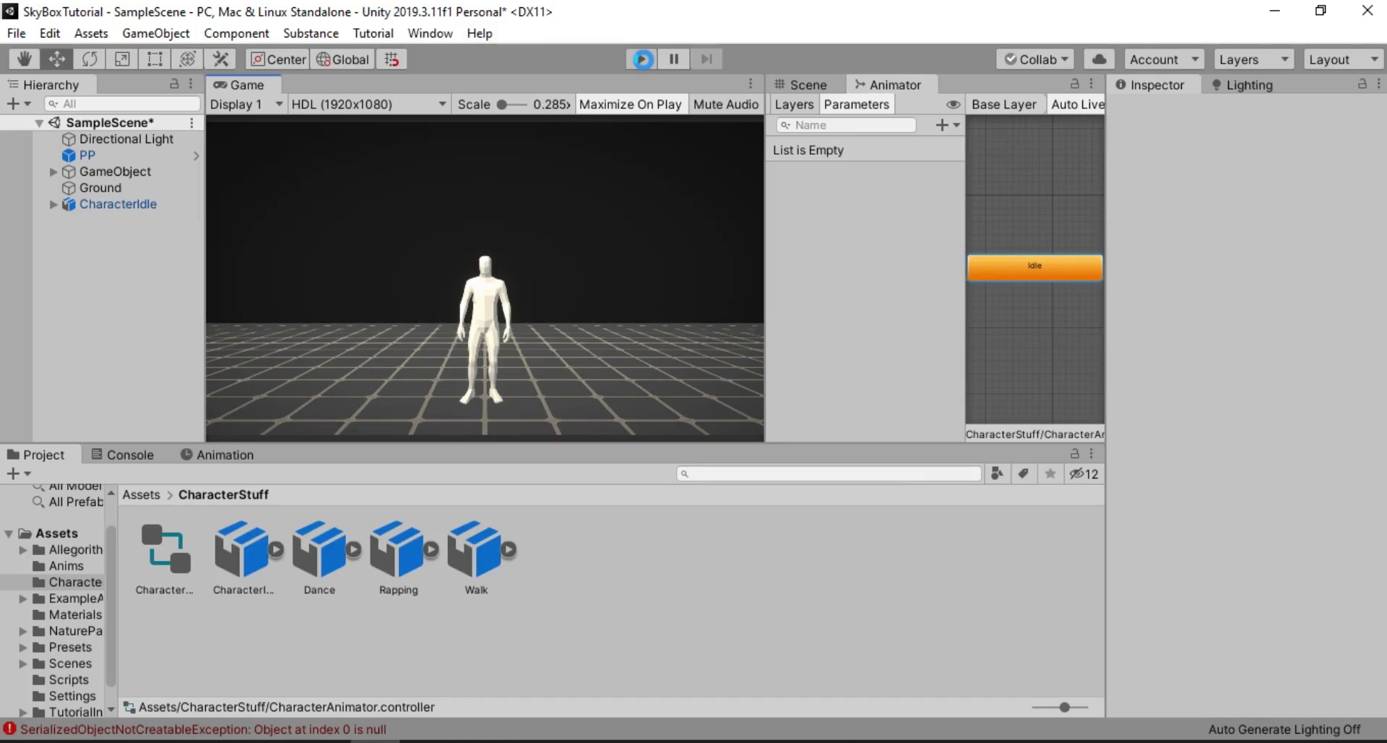
pyautogui.click(672, 624)
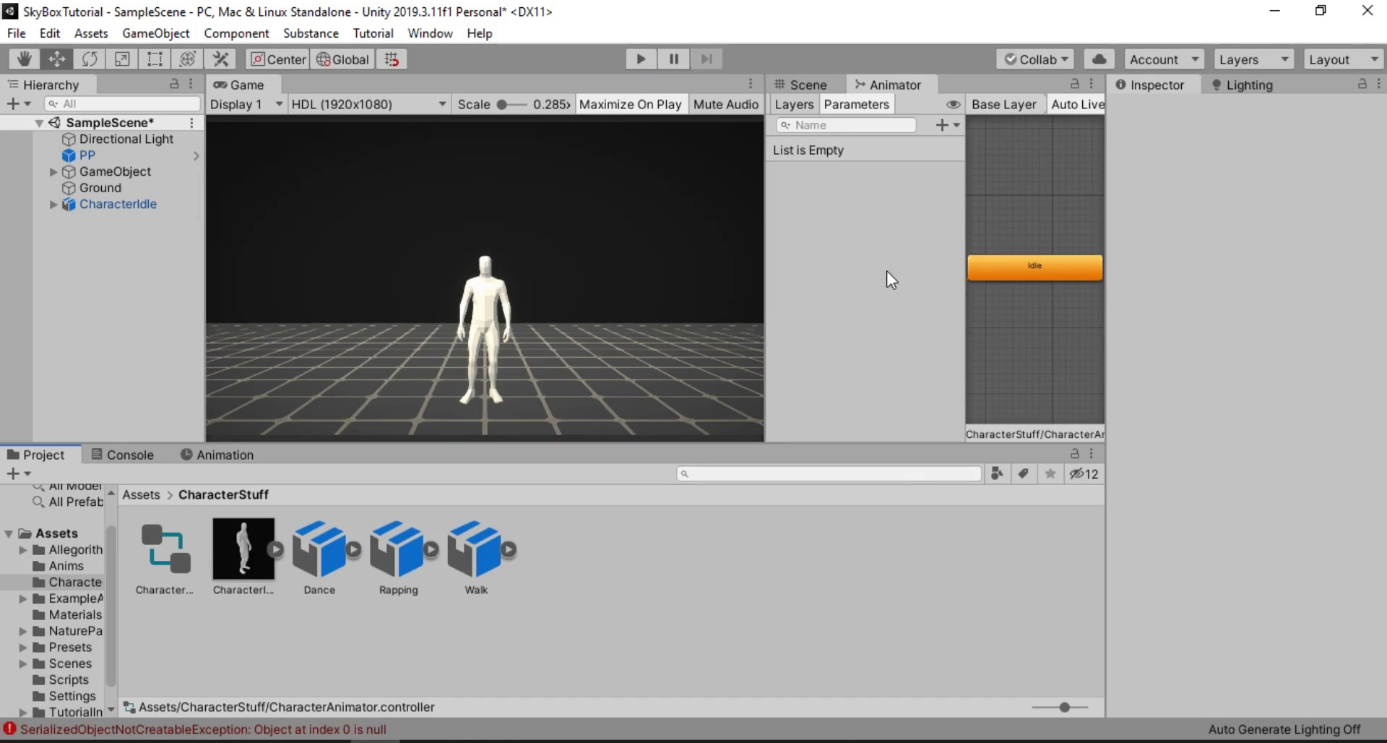
# Widen the state graph area, add the mixamo.com clip from the Dance asset above Idle, and rename its state as Dance
pyautogui.moveTo(966, 325); pyautogui.dragTo(860, 322)
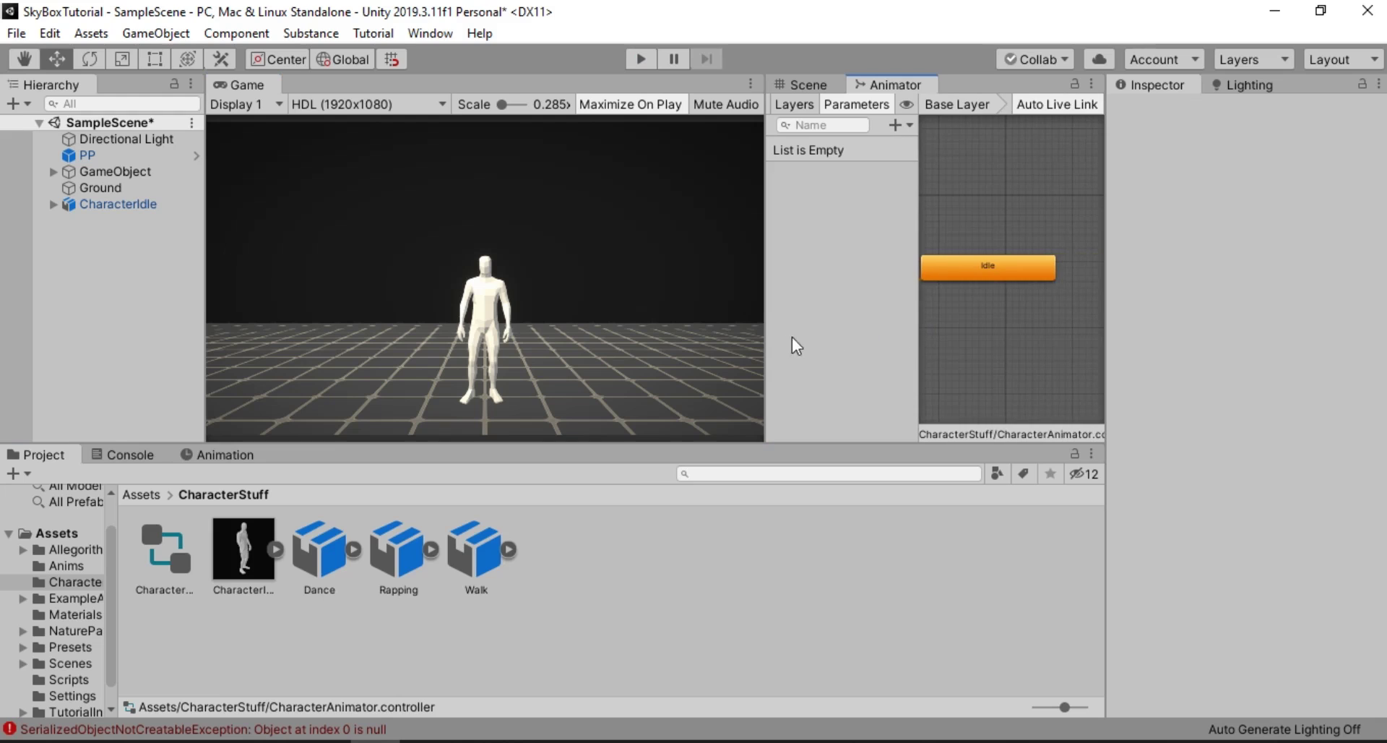
pyautogui.moveTo(765, 336); pyautogui.dragTo(740, 335)
pyautogui.scroll(-1, 987, 334)
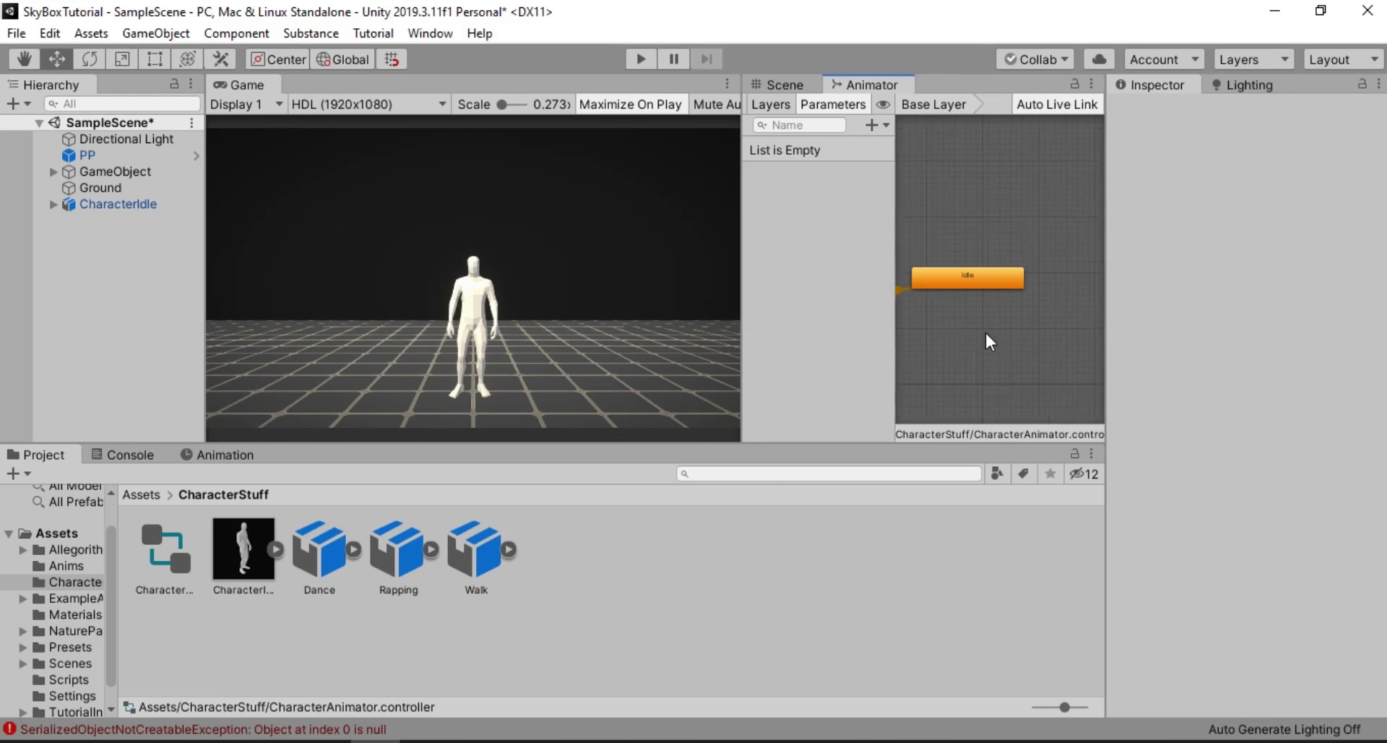
pyautogui.moveTo(986, 330); pyautogui.dragTo(1044, 313, button='middle')
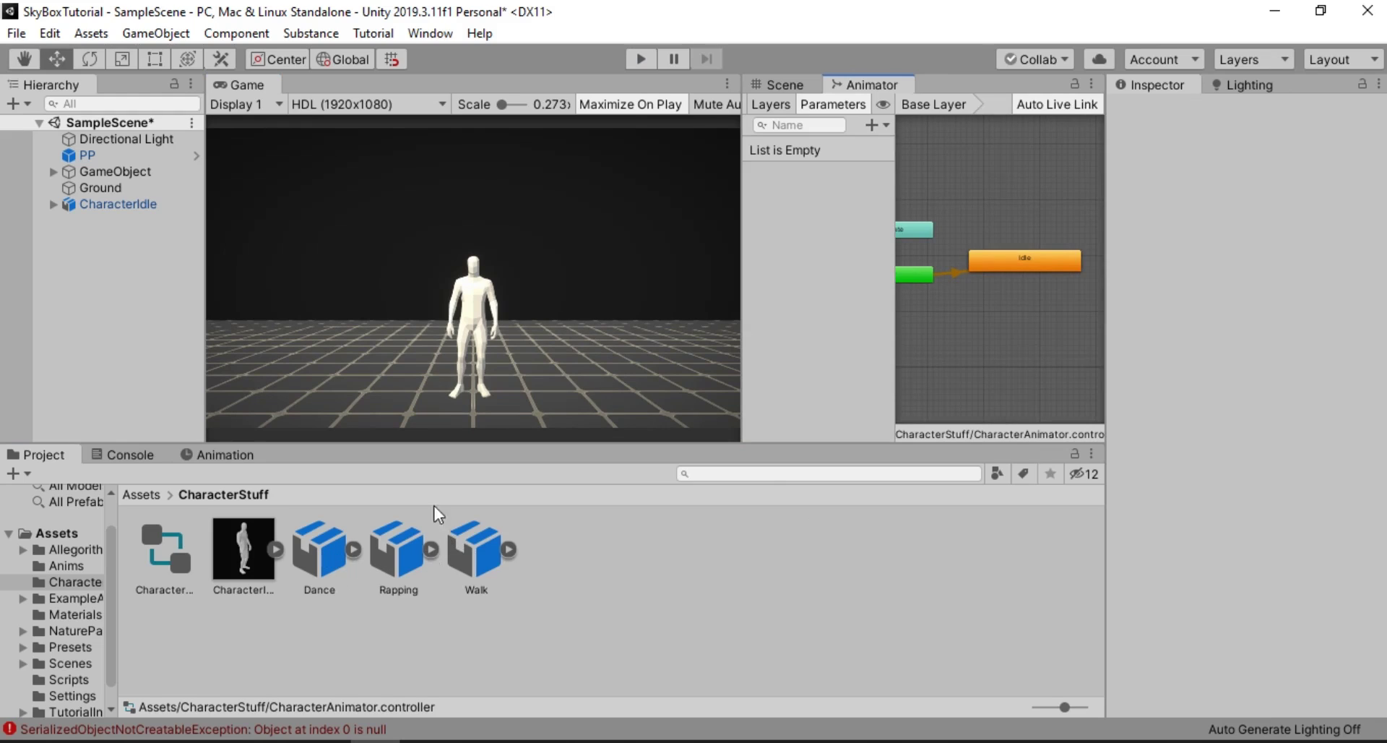
pyautogui.click(354, 548)
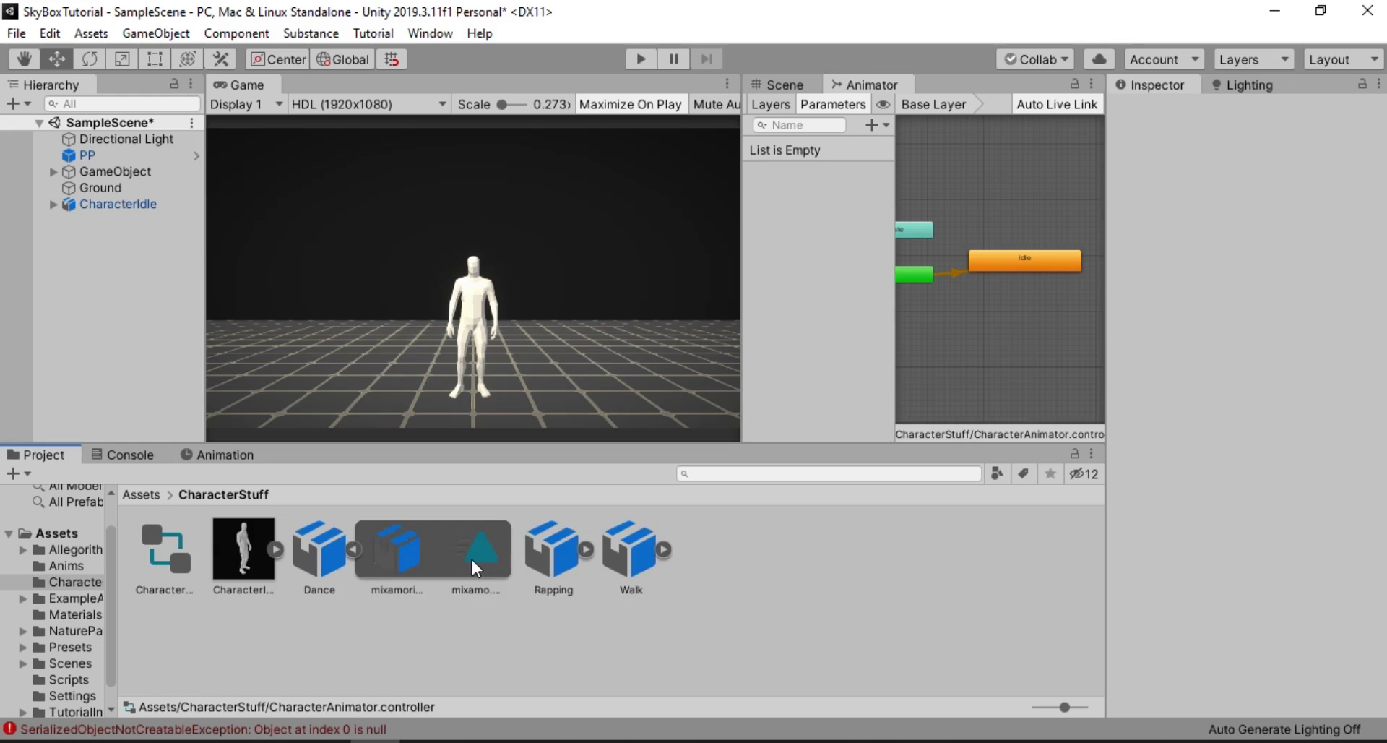
pyautogui.moveTo(495, 553); pyautogui.dragTo(1015, 214)
pyautogui.click(1228, 111)
pyautogui.write('Dance')
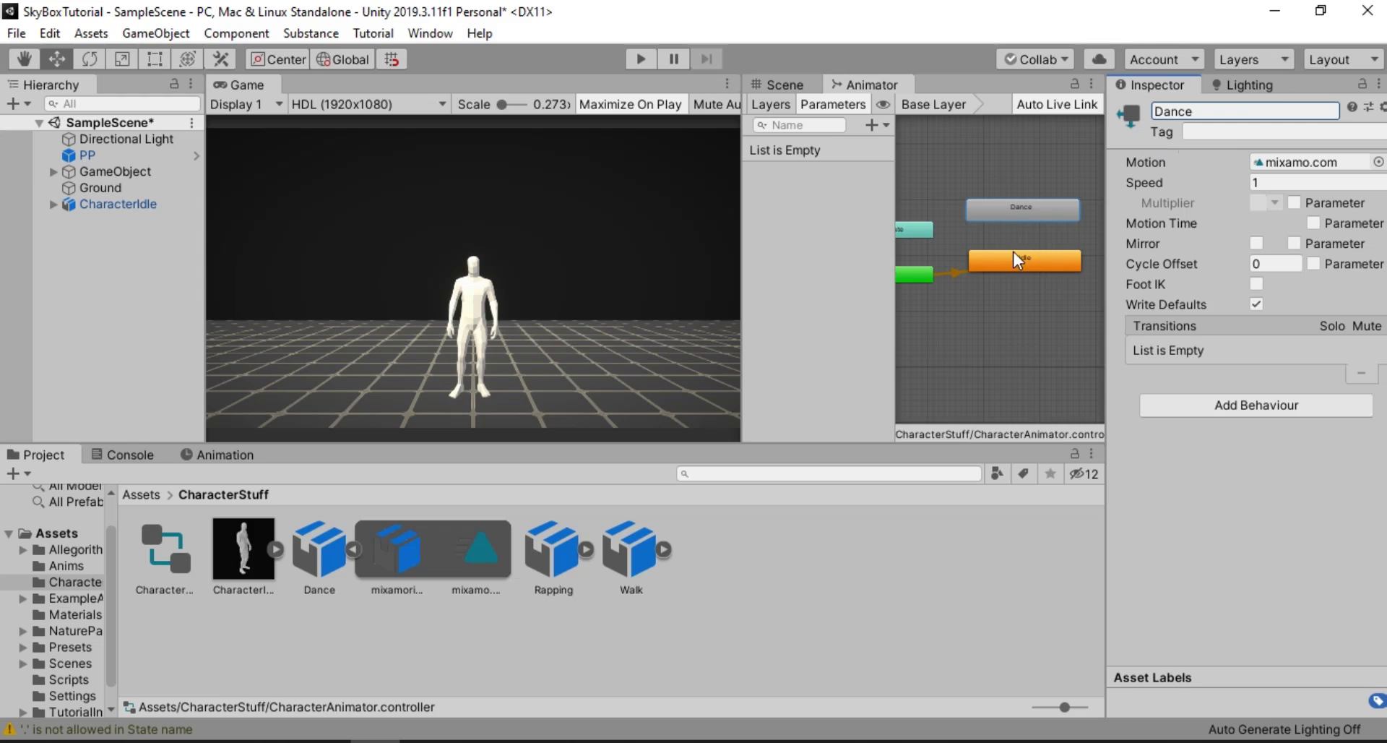
# Create transitions from Any State to Dance and from Dance to Idle in the state graph
pyautogui.rightClick(925, 228)
pyautogui.click(960, 243)
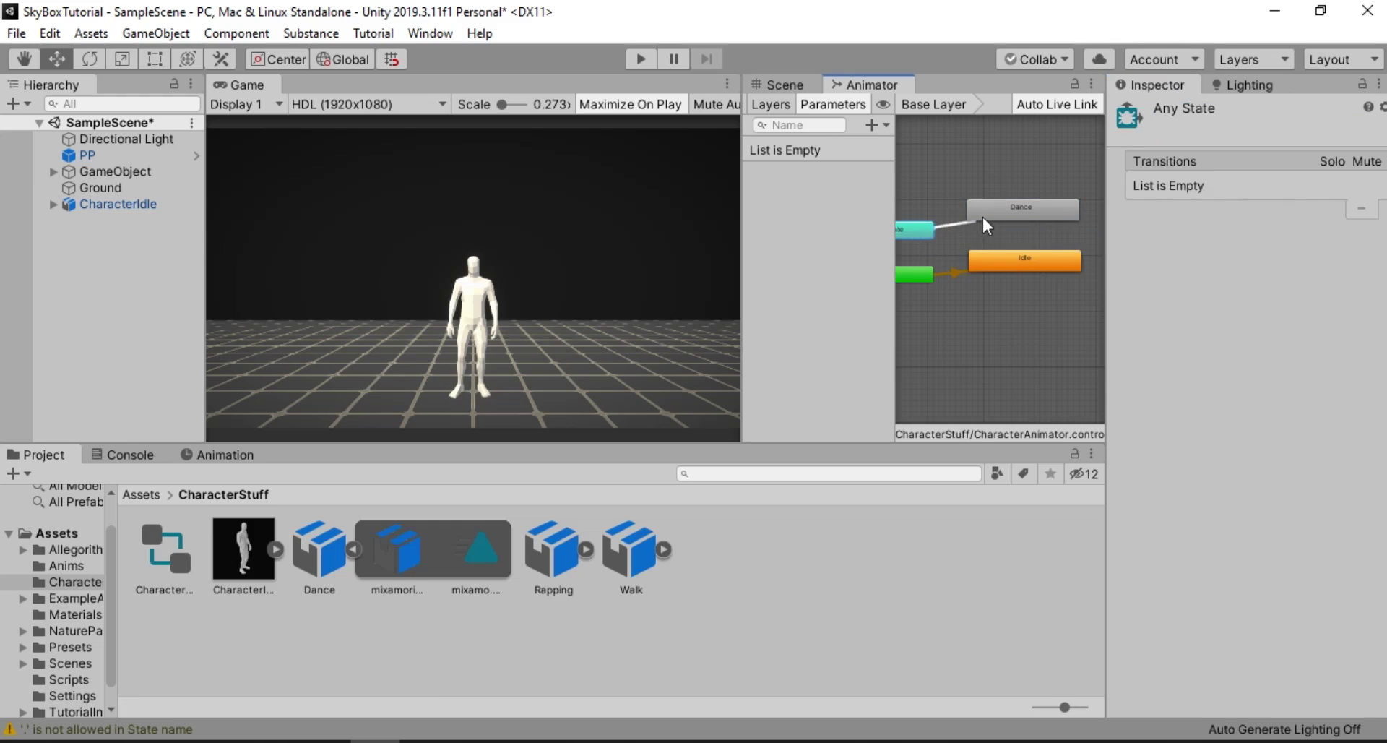
pyautogui.click(990, 214)
pyautogui.click(946, 226)
# Add a trigger parameter named Dance and inspect the Dance to Idle transition
pyautogui.click(872, 125)
pyautogui.click(854, 211)
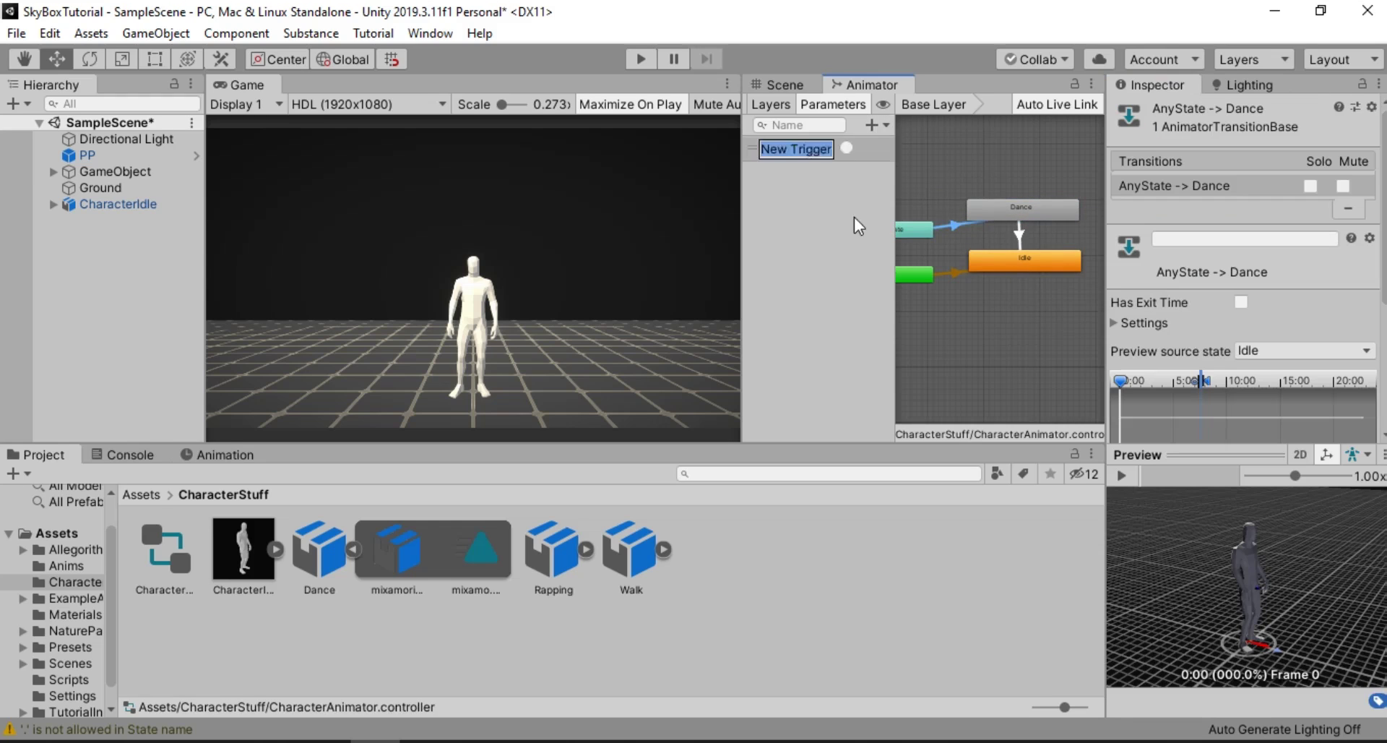
pyautogui.write('Dance')
pyautogui.press('Return')
pyautogui.click(1020, 235)
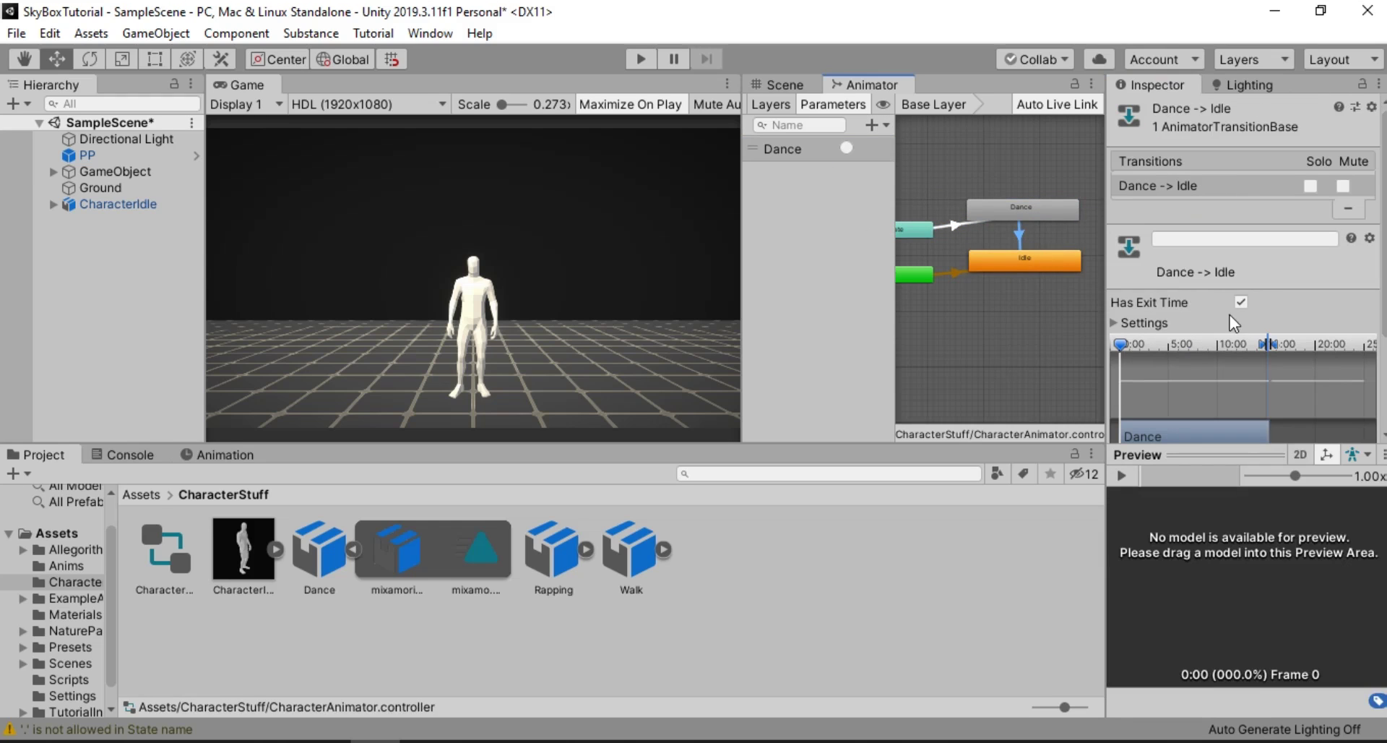
# Add the Rapping asset's animation clip to the graph above Dance and rename its state as Rapping
pyautogui.click(353, 549)
pyautogui.moveTo(397, 550); pyautogui.dragTo(991, 172)
pyautogui.click(1240, 118)
pyautogui.write('Rapping')
# Create a transition from Any State to Rapping and add a trigger parameter named Rap
pyautogui.rightClick(916, 229)
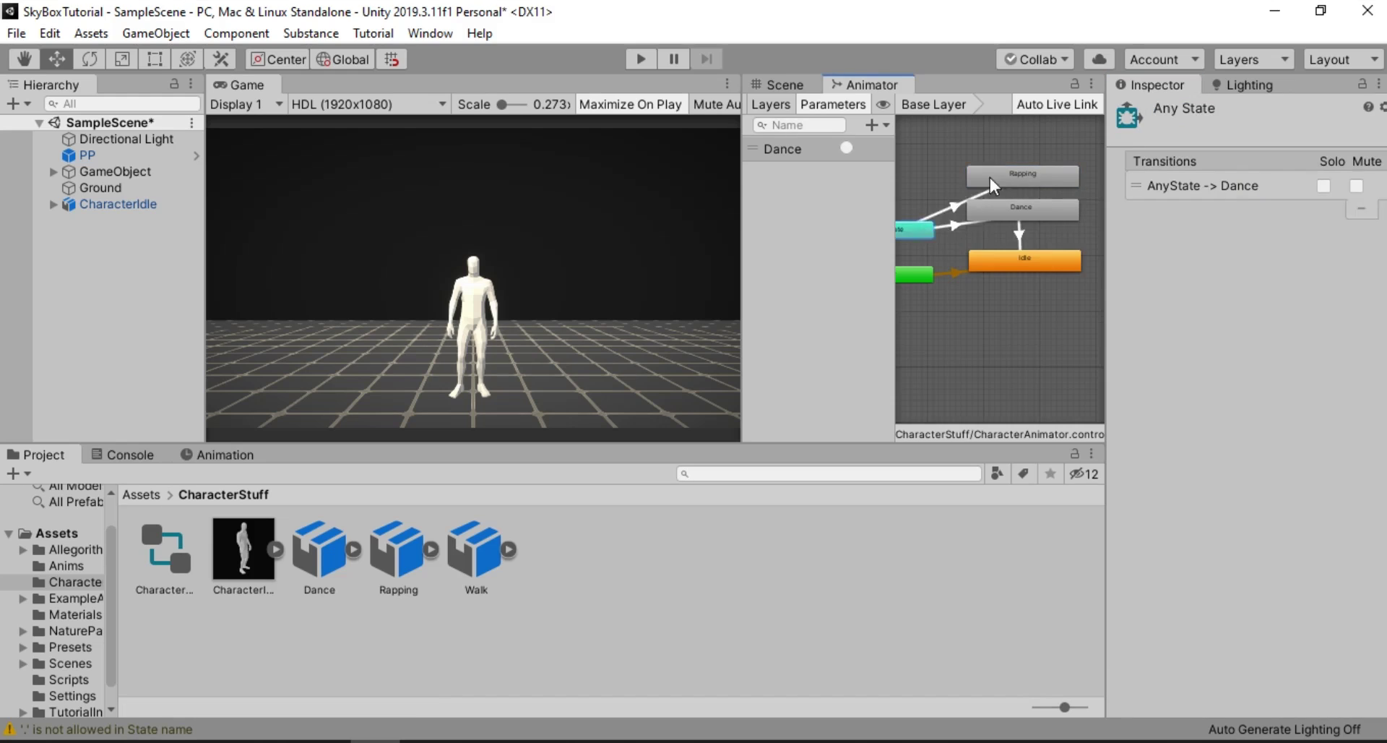
pyautogui.click(990, 177)
pyautogui.click(872, 124)
pyautogui.write('Rap')
pyautogui.press('Return')
pyautogui.click(957, 208)
# Create a transition from Rapping to Idle and rearrange the graph with the Rapping state below Idle
pyautogui.rightClick(1023, 175)
pyautogui.click(1056, 185)
pyautogui.click(1039, 258)
pyautogui.moveTo(1030, 259); pyautogui.dragTo(1064, 258)
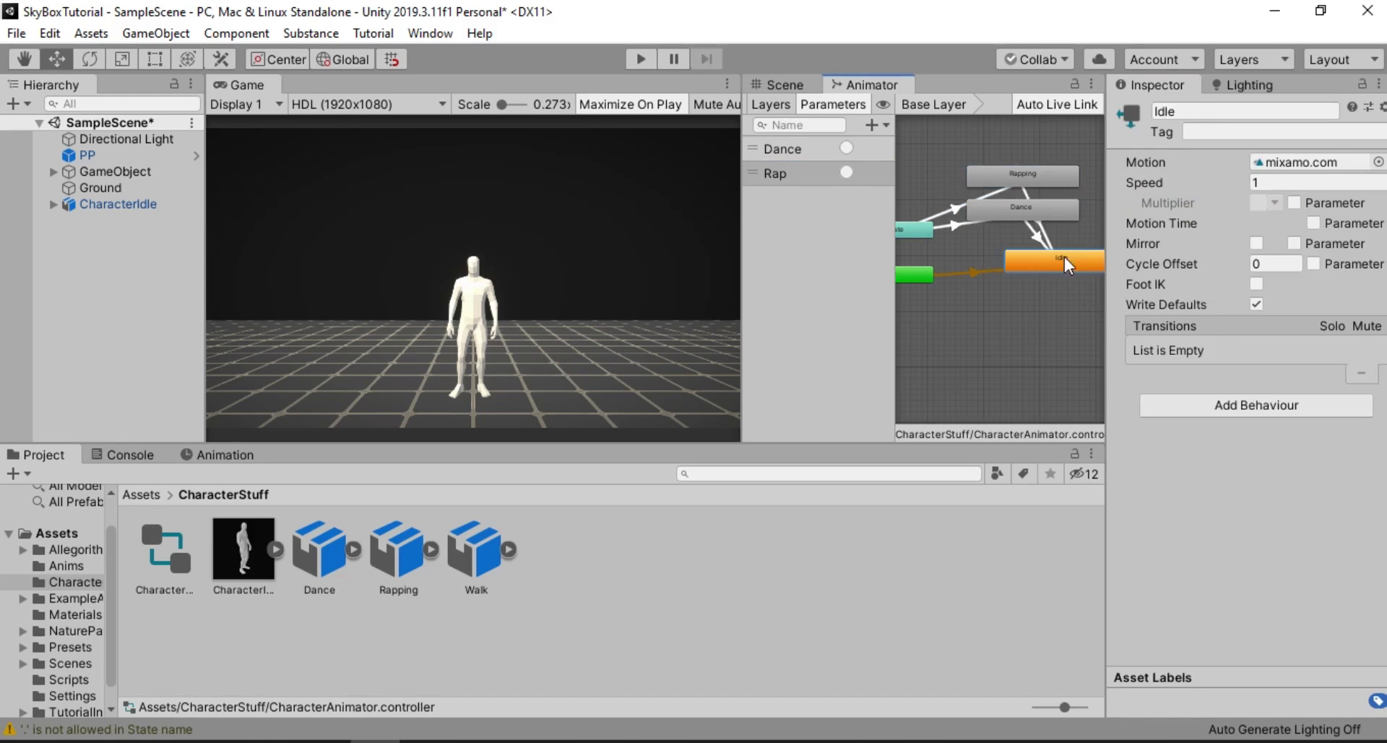
pyautogui.moveTo(1023, 175); pyautogui.dragTo(1039, 315)
pyautogui.moveTo(1054, 260); pyautogui.dragTo(1024, 261)
# Add trigger conditions to the Any State transitions, using Dance for the Dance state and Rap for Rapping, and review the transitions back to Idle
pyautogui.click(969, 282)
pyautogui.click(1240, 131)
pyautogui.click(1323, 417)
pyautogui.click(1185, 398)
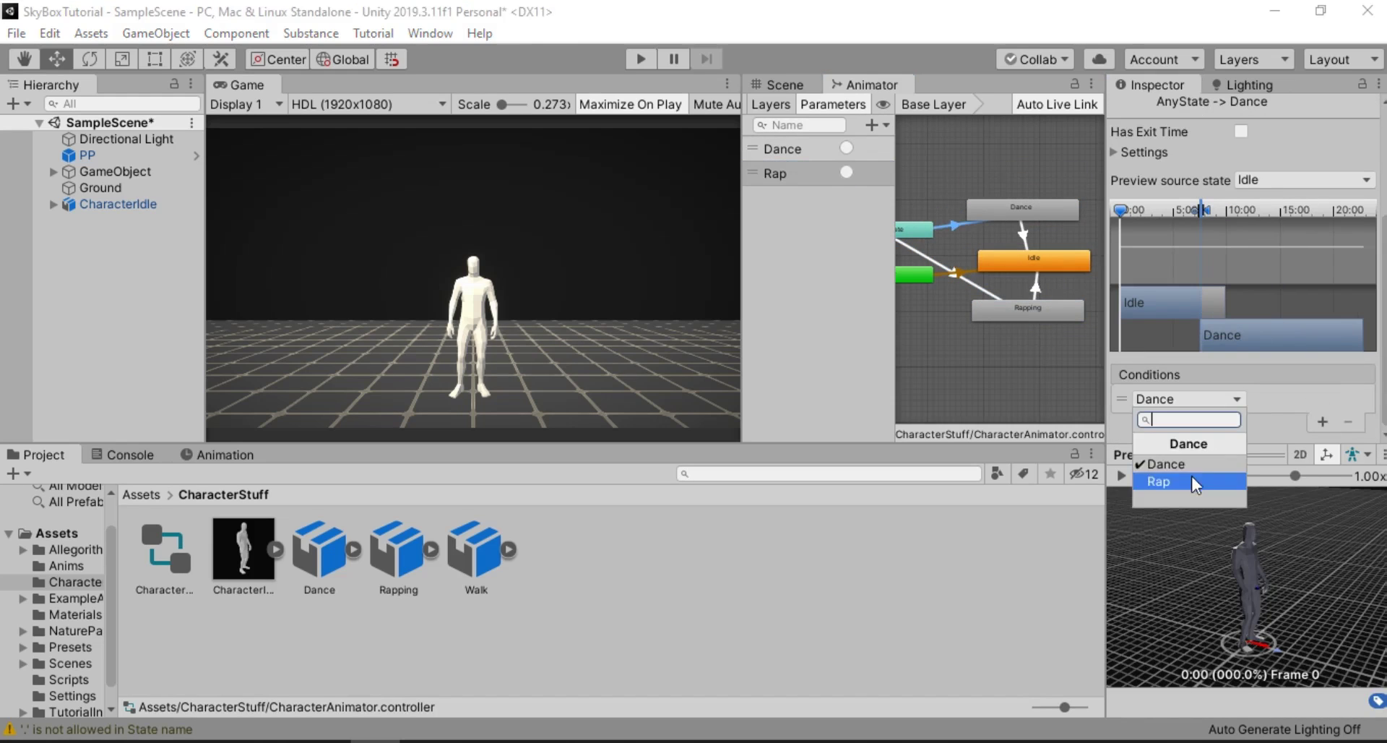
pyautogui.click(1160, 482)
pyautogui.click(1036, 287)
pyautogui.click(1025, 234)
# Run the scene, fire the Dance and Rap triggers while watching CharacterIdle's states in the graph, and stop playback
pyautogui.click(641, 59)
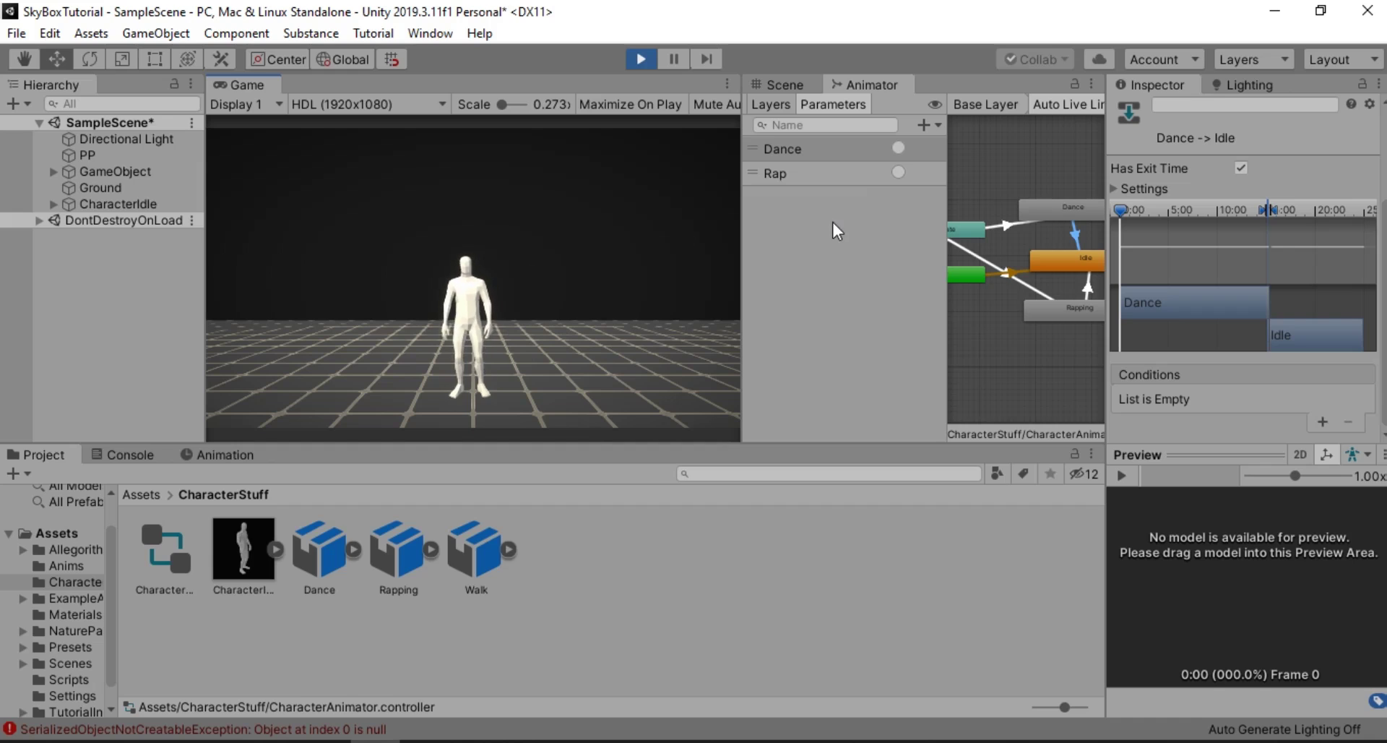
pyautogui.click(899, 147)
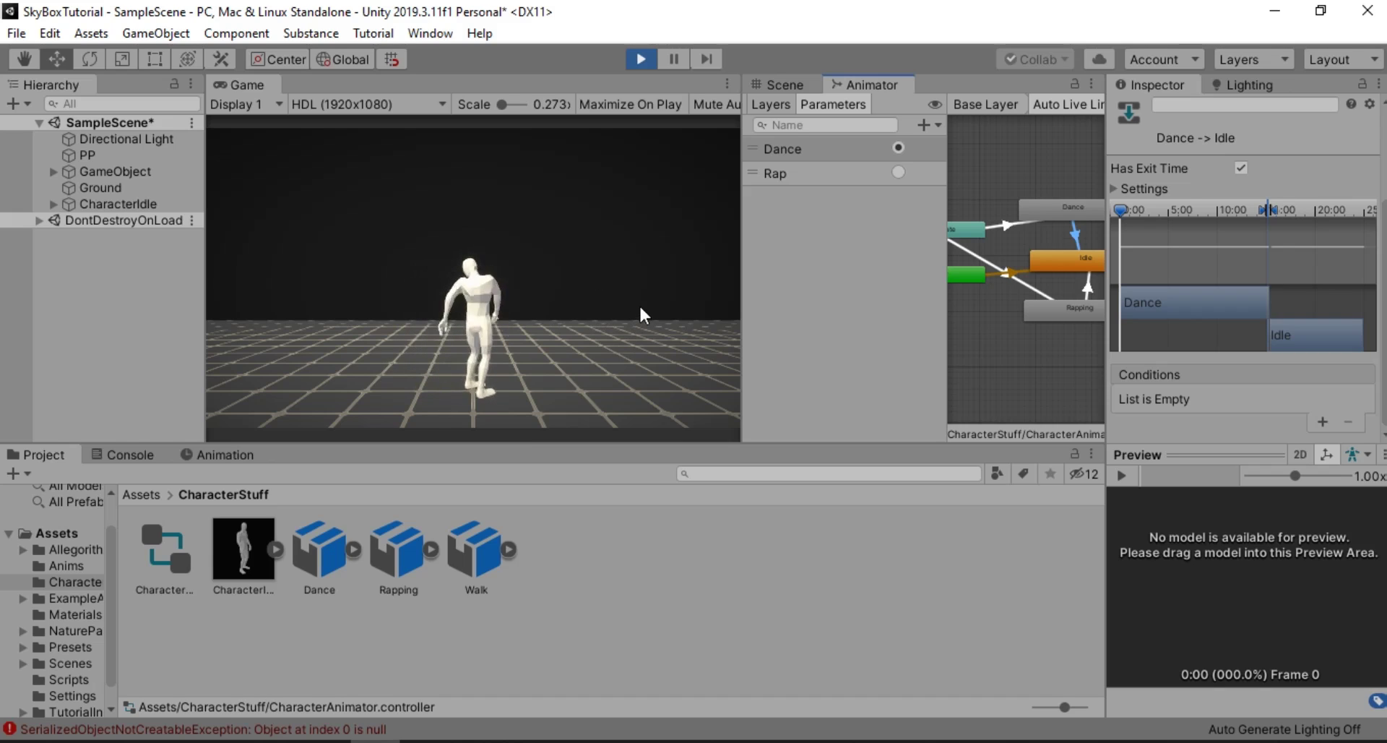
pyautogui.click(116, 203)
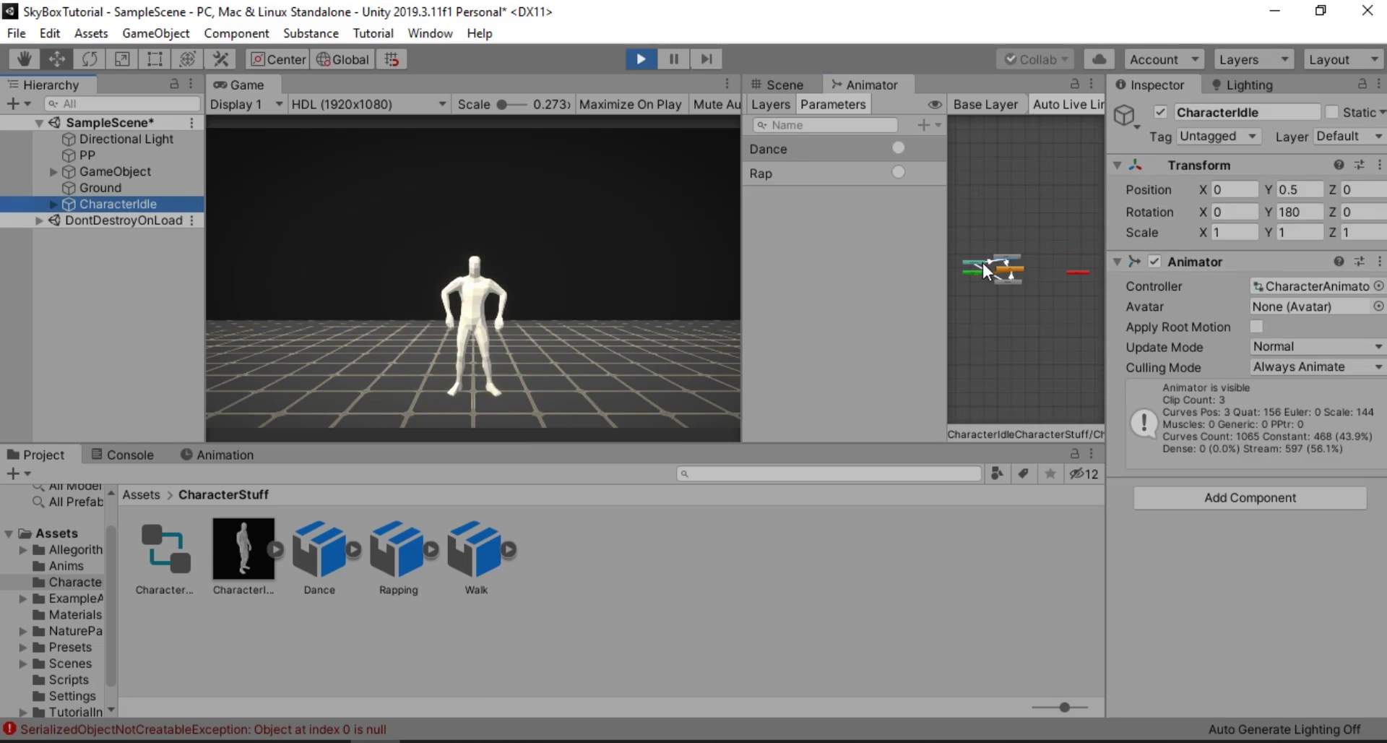
pyautogui.scroll(5, 1012, 268)
pyautogui.scroll(2, 1012, 268)
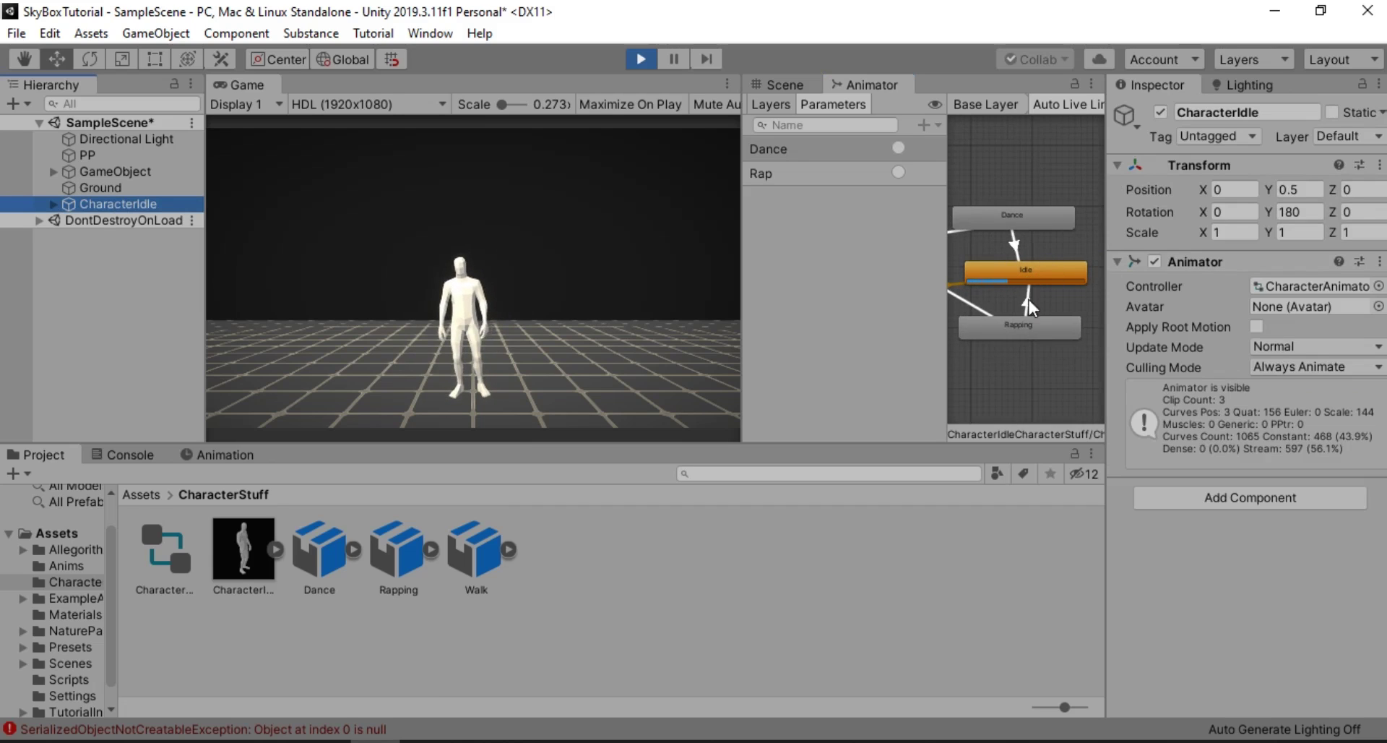
pyautogui.click(901, 173)
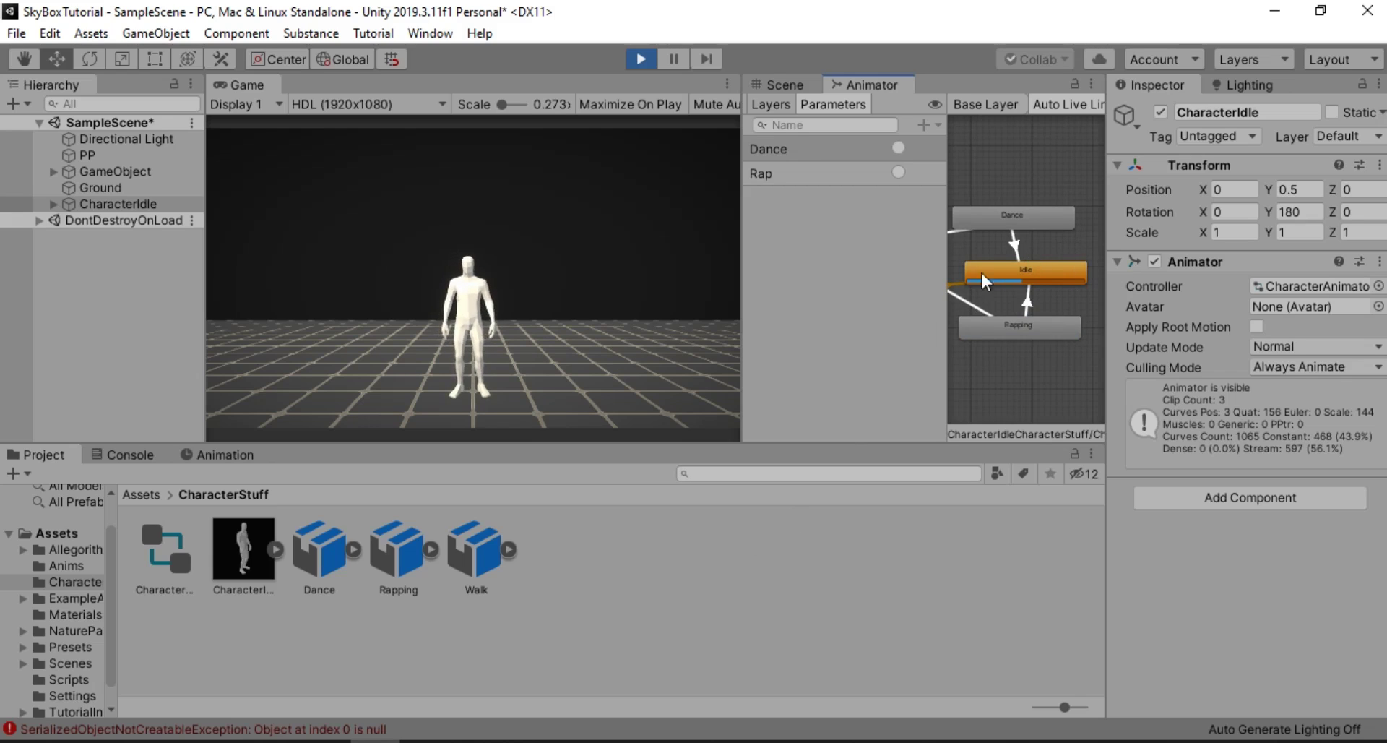
pyautogui.hotkey('ctrl', 'p')
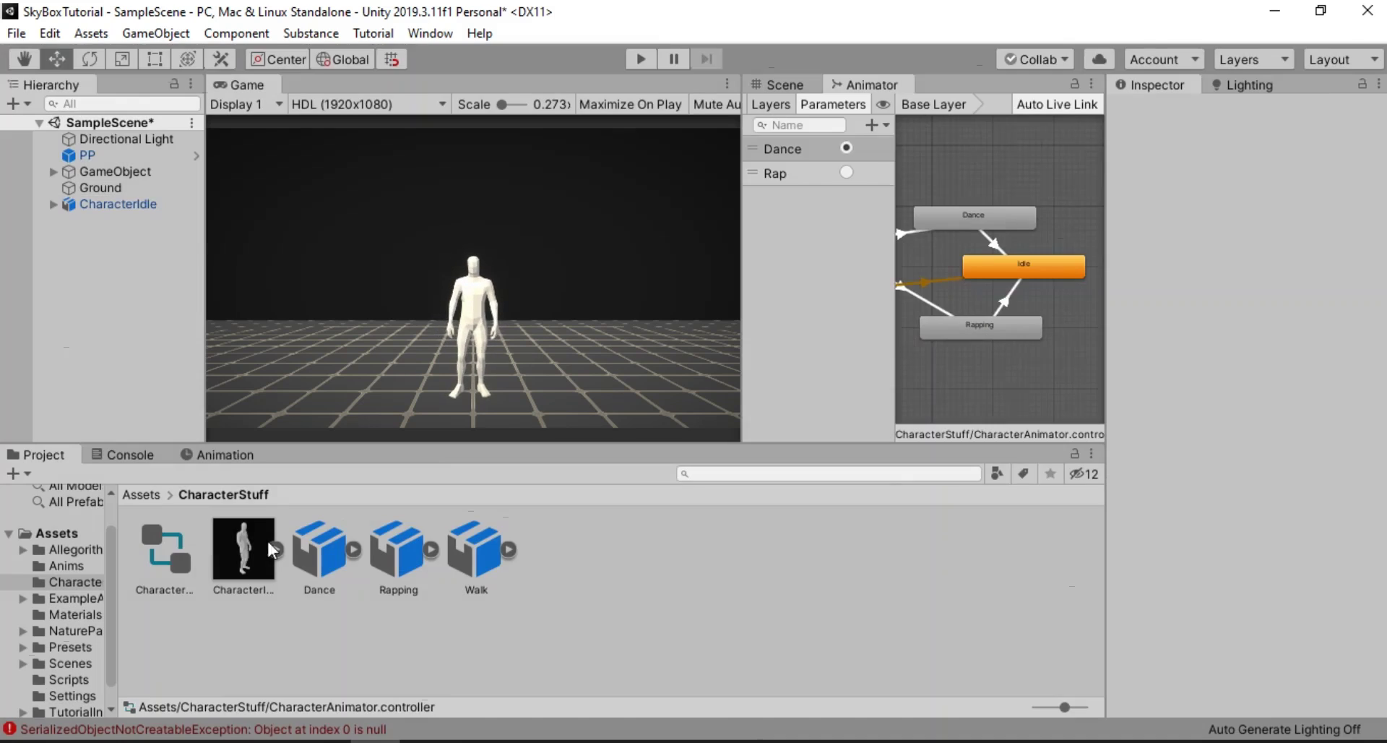
# Extract the CharacterIdle asset's embedded material into the CharacterStuff folder
pyautogui.click(246, 556)
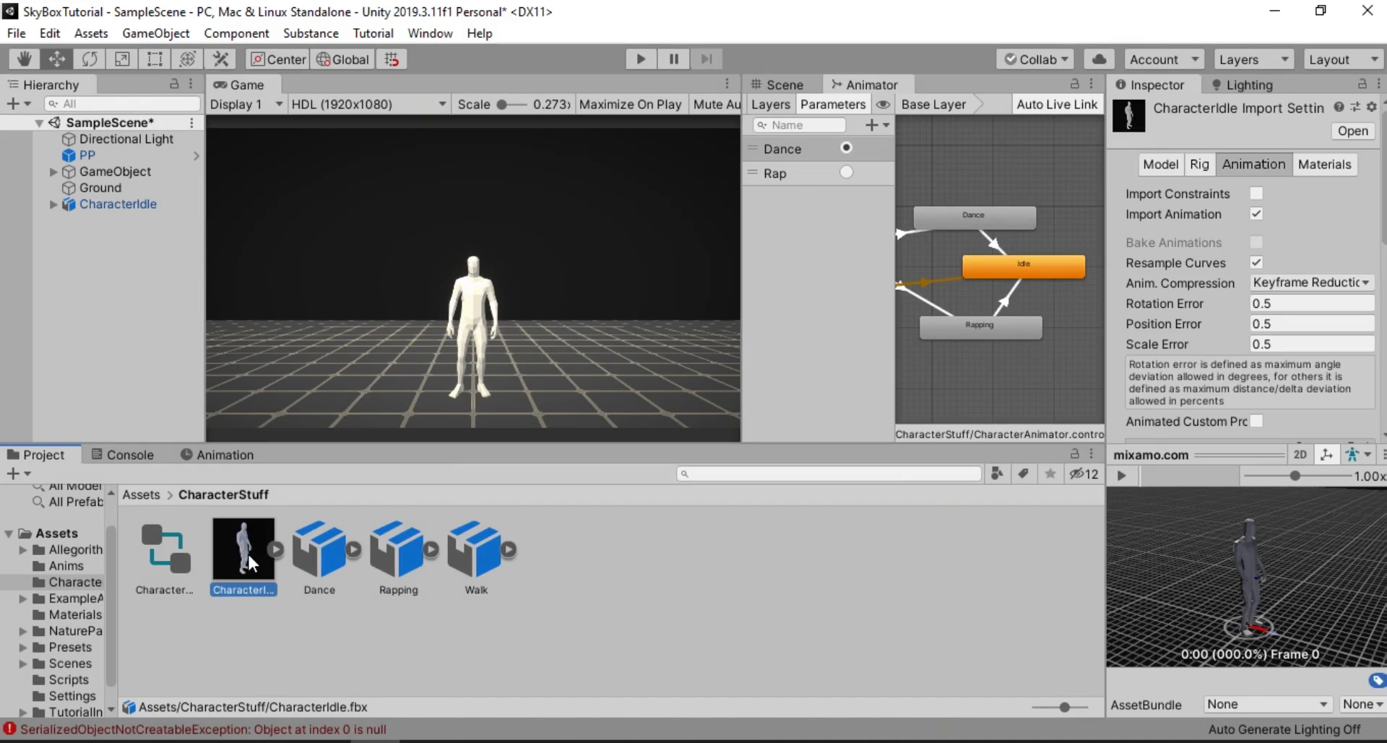
pyautogui.click(1326, 165)
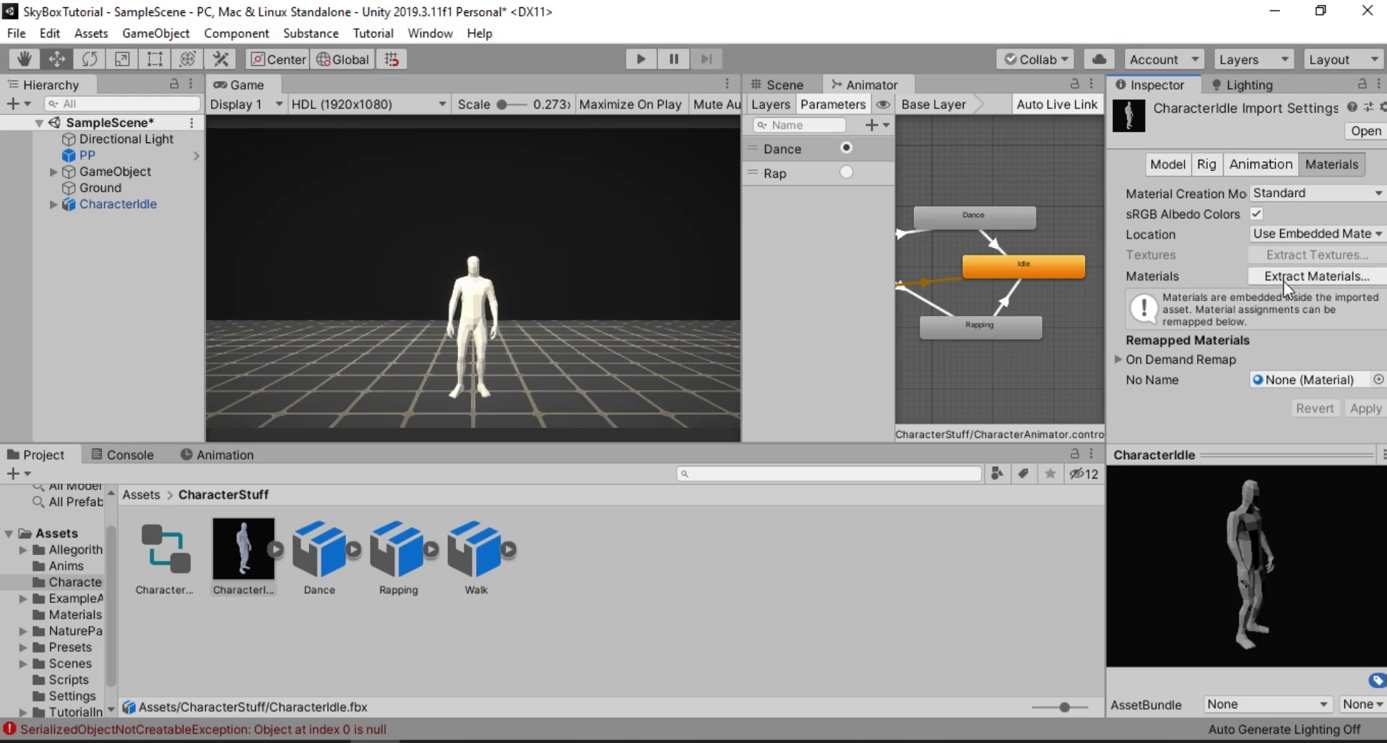
pyautogui.click(275, 549)
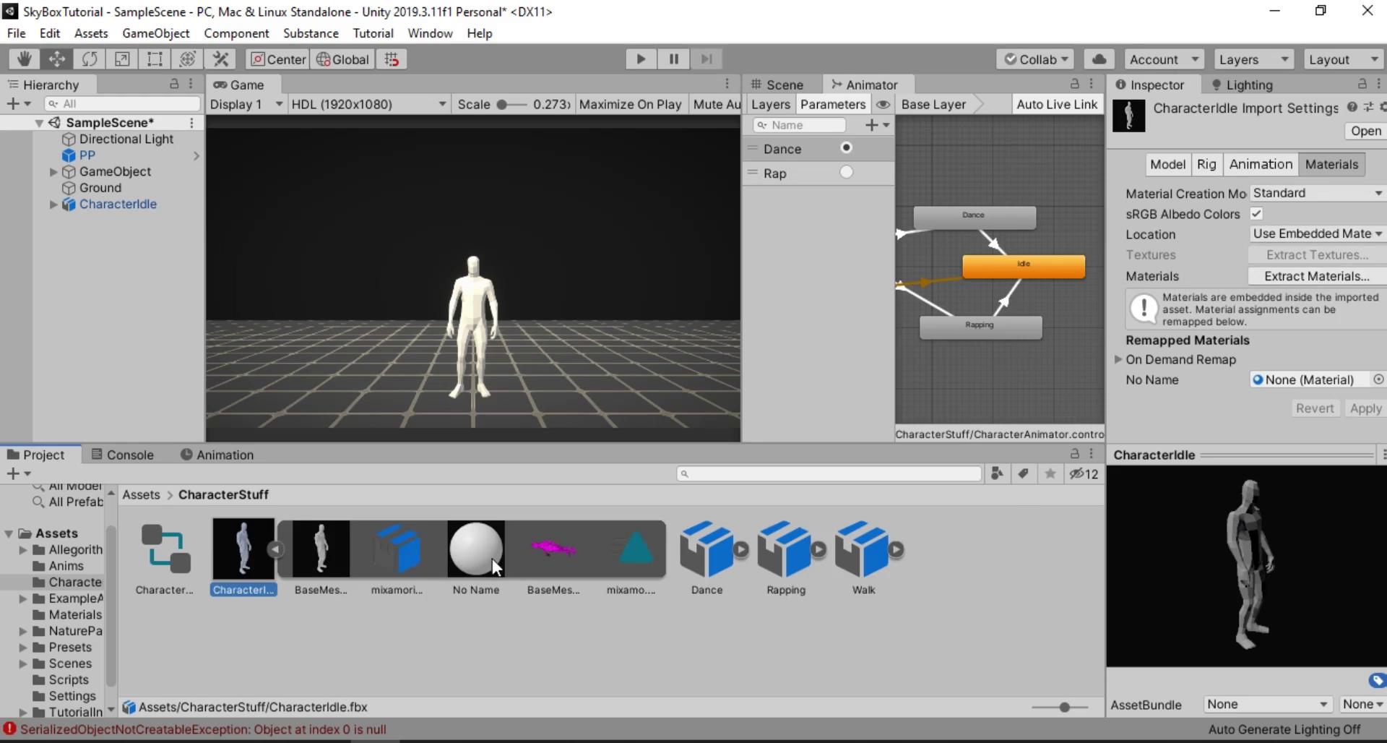
pyautogui.click(1311, 276)
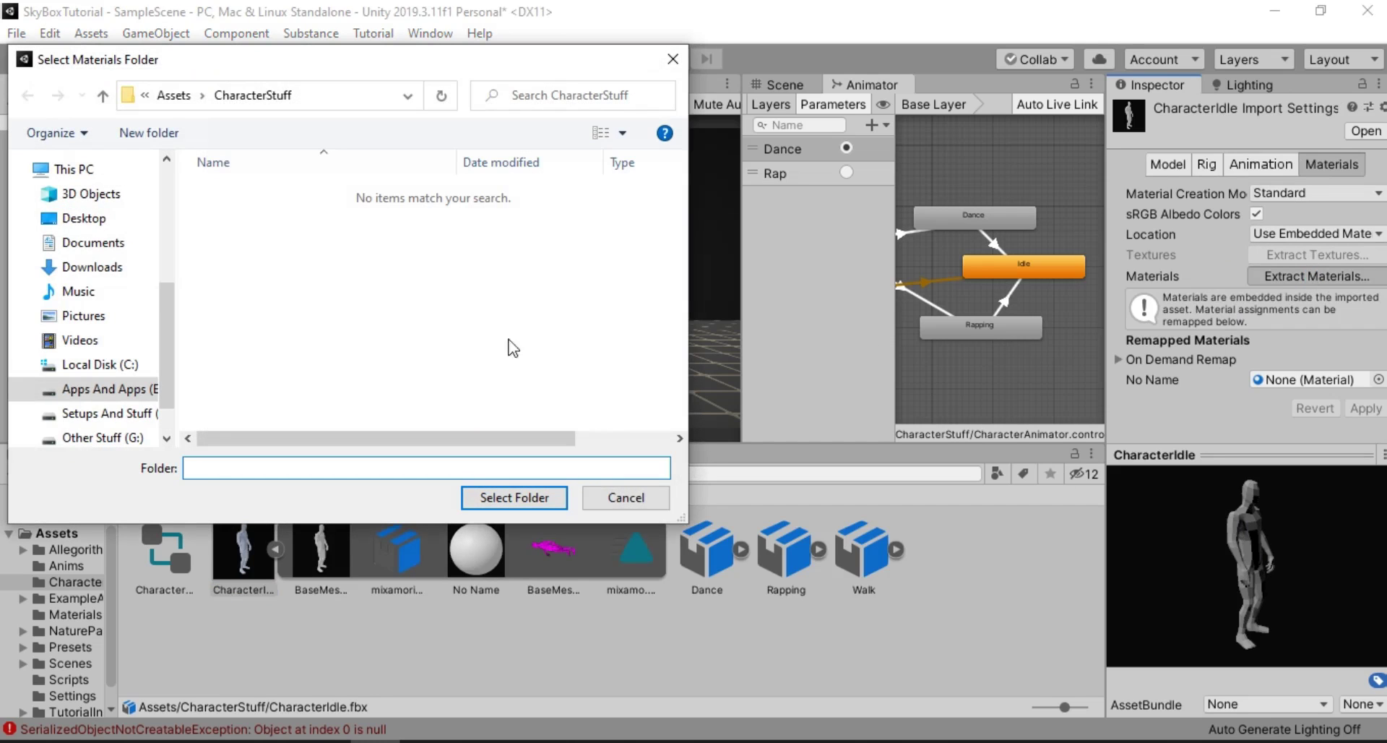
pyautogui.click(514, 498)
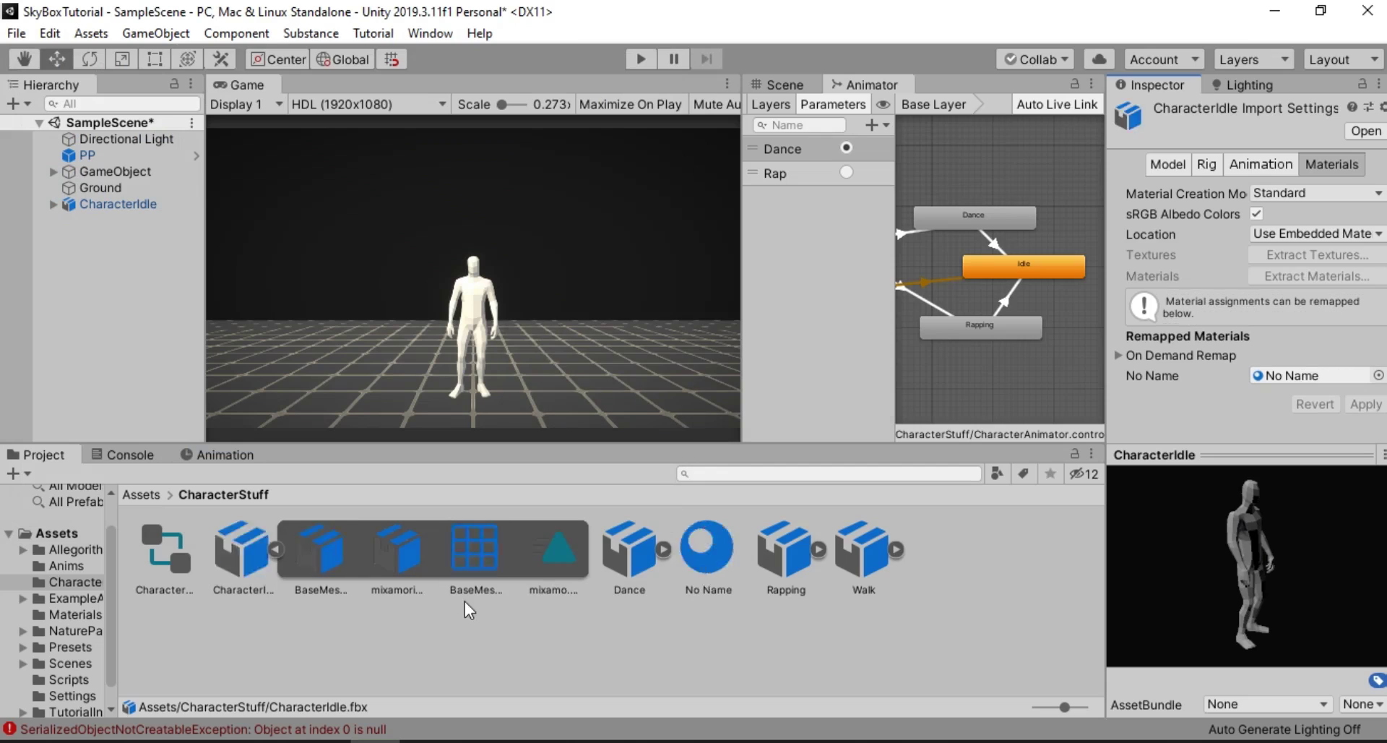
# Collapse the CharacterIdle asset's contents and rename the extracted material as Mat
pyautogui.click(275, 549)
pyautogui.click(416, 561)
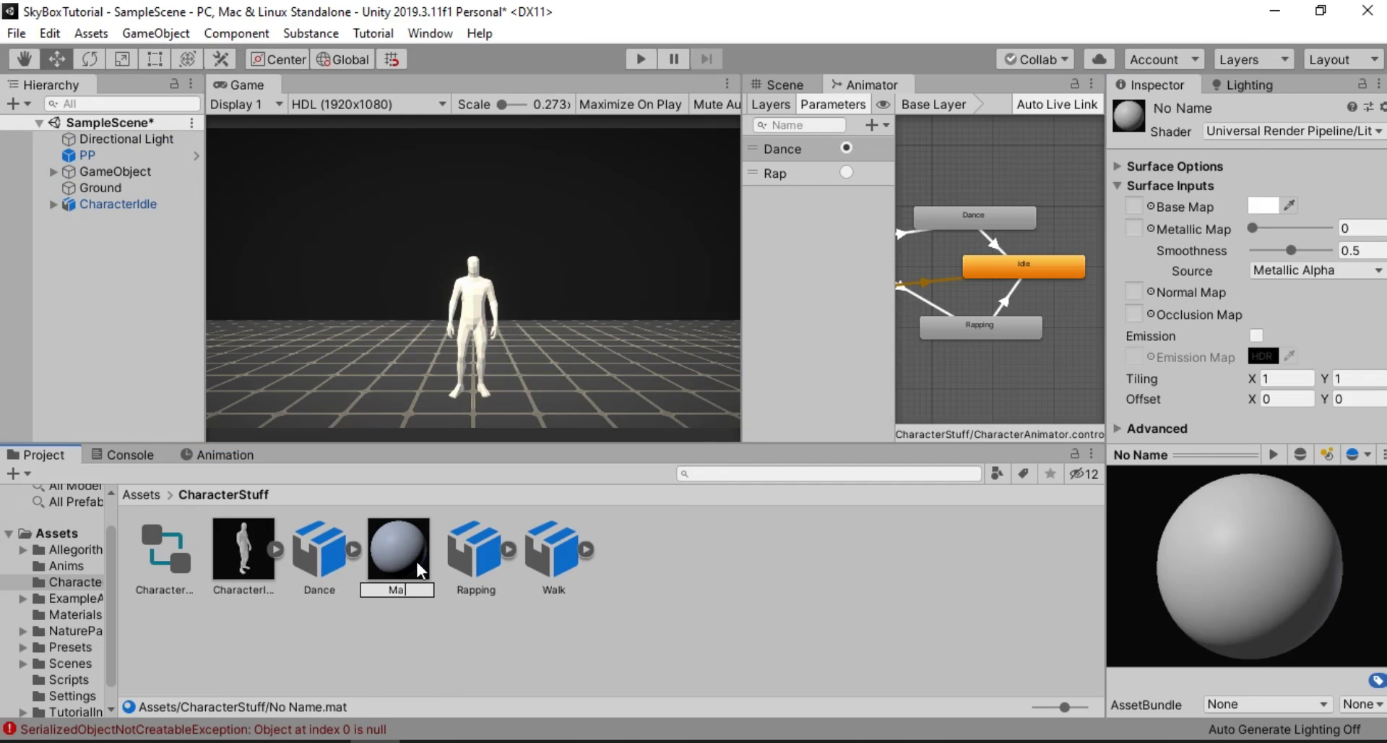
pyautogui.write('Mat')
pyautogui.press('Return')
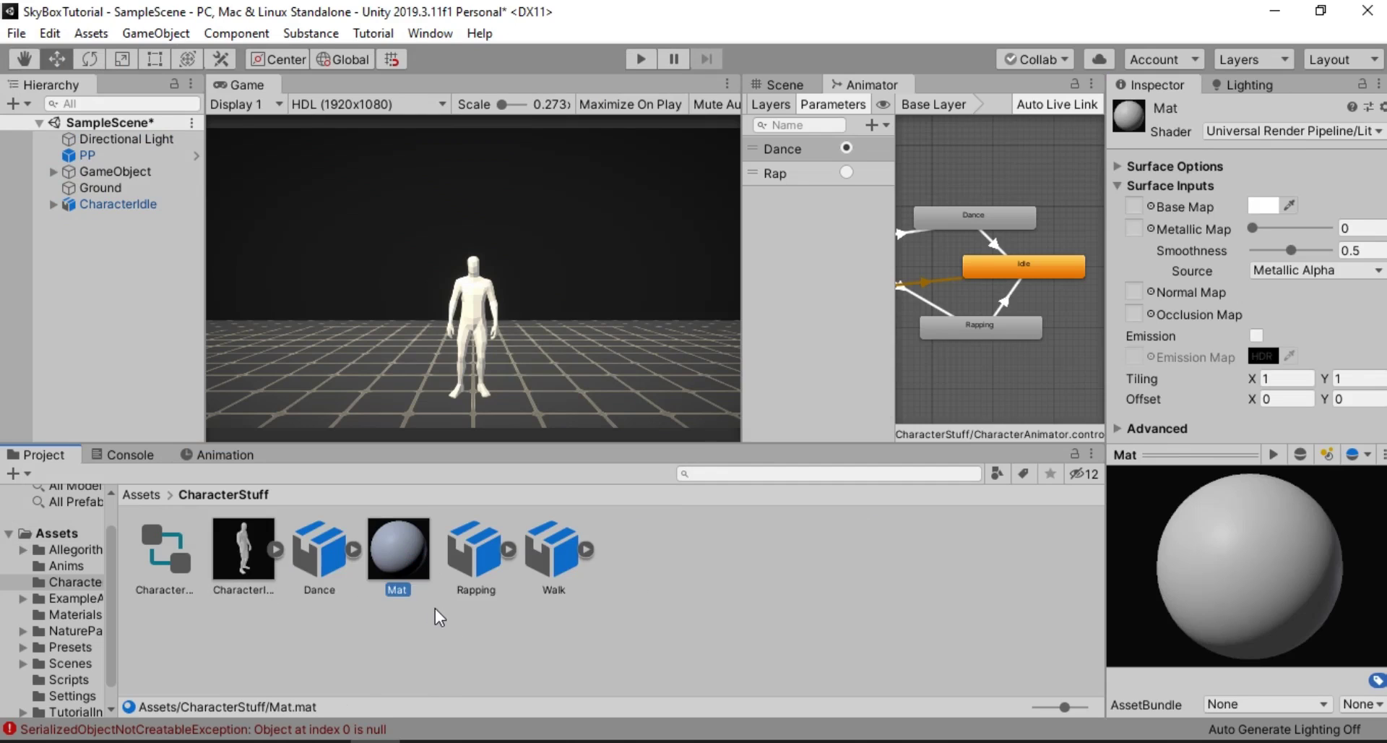
# Set the Mat material's Base Map colour to bright cyan, hexadecimal 3DDCFF
pyautogui.click(1263, 207)
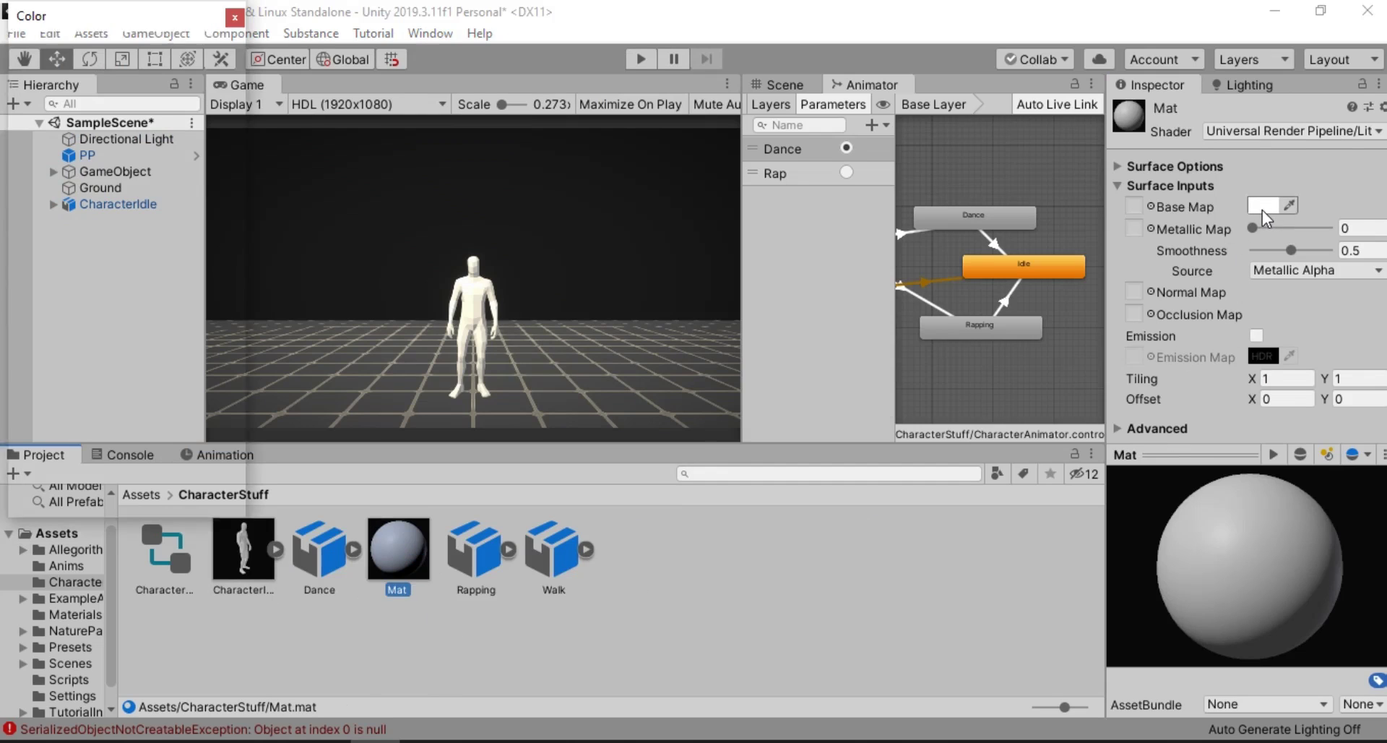
pyautogui.click(161, 114)
pyautogui.moveTo(130, 148); pyautogui.dragTo(155, 137)
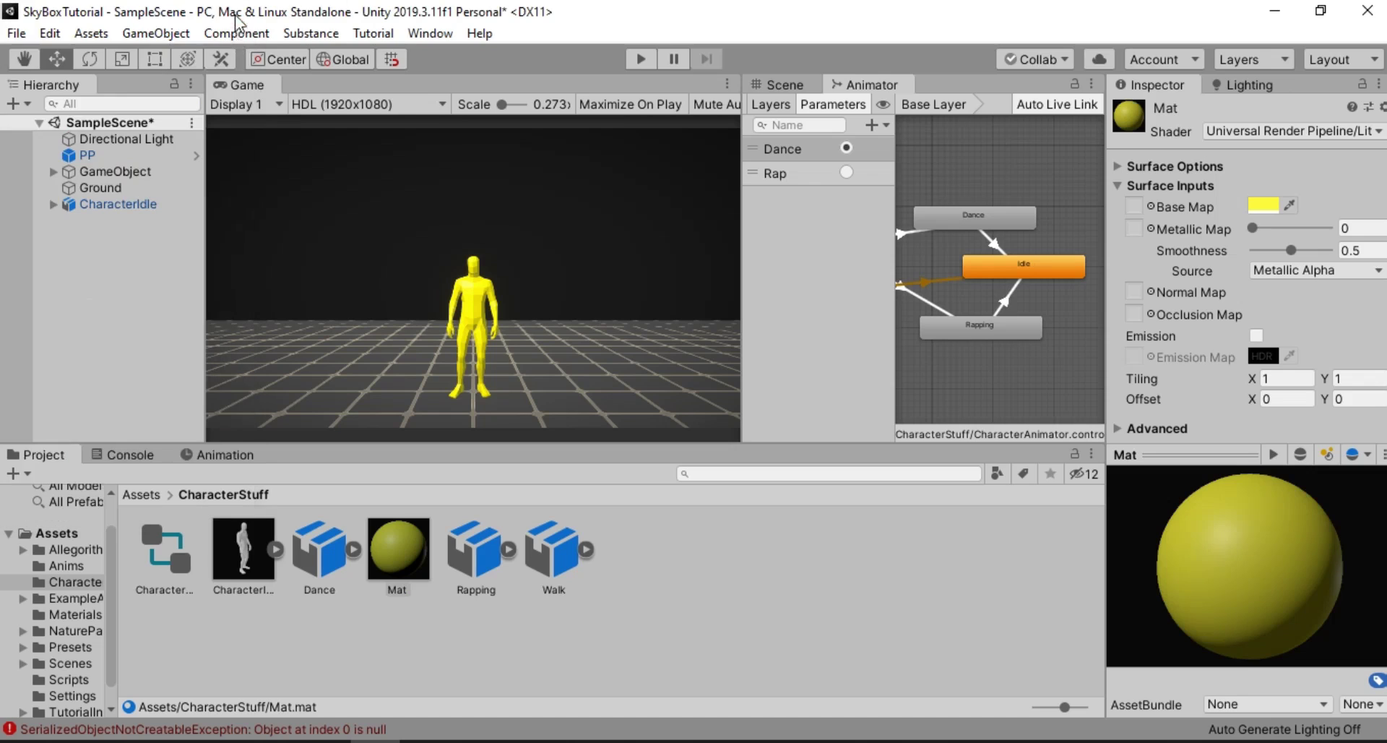
pyautogui.click(1263, 207)
pyautogui.click(42, 202)
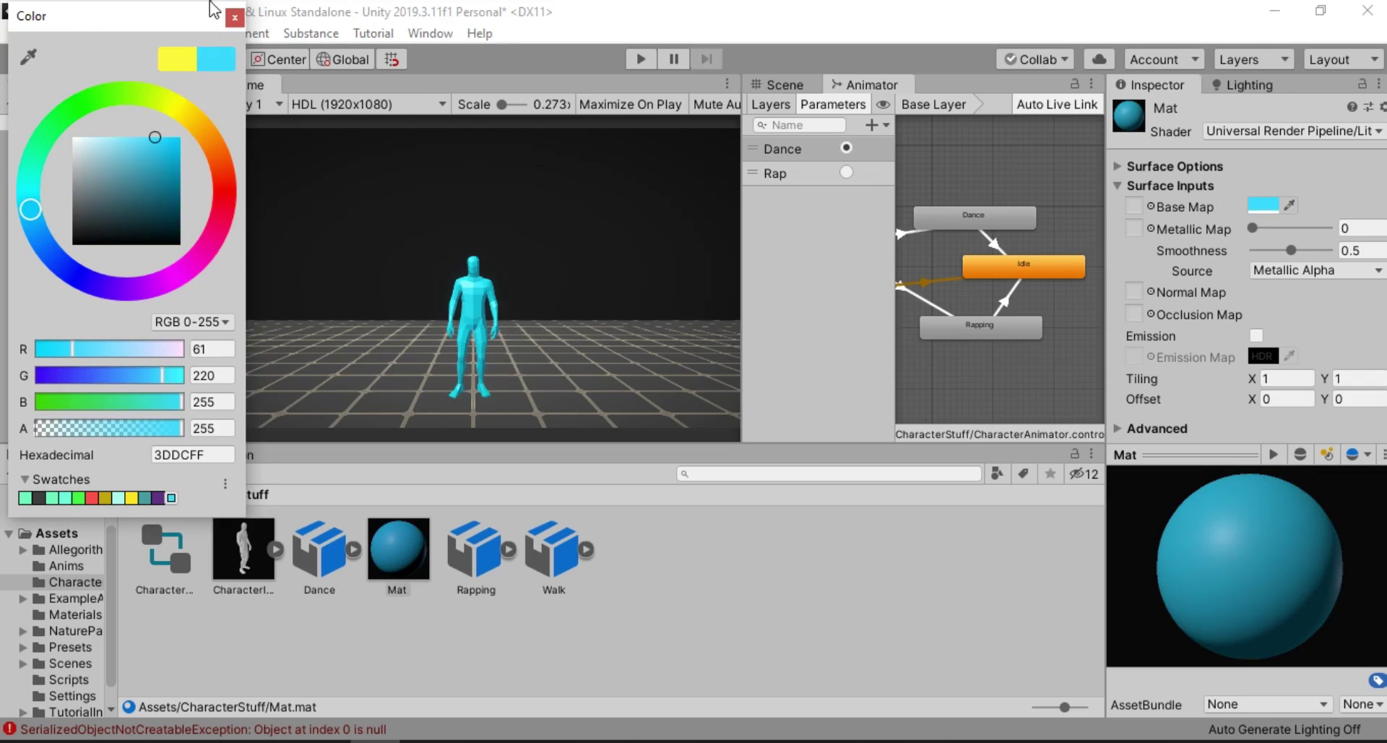
pyautogui.click(234, 17)
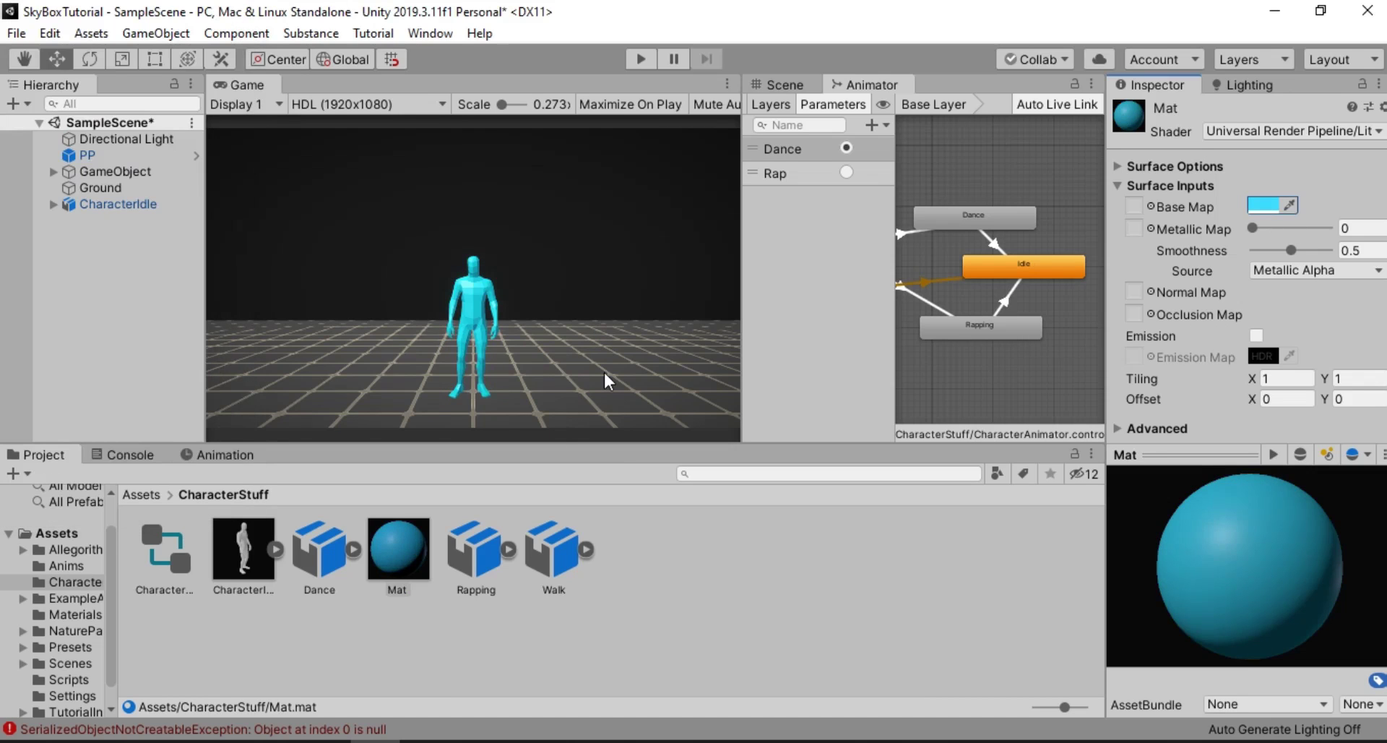
# Run the scene with a maximized Game view to check the recoloured character, and stop playback
pyautogui.click(633, 60)
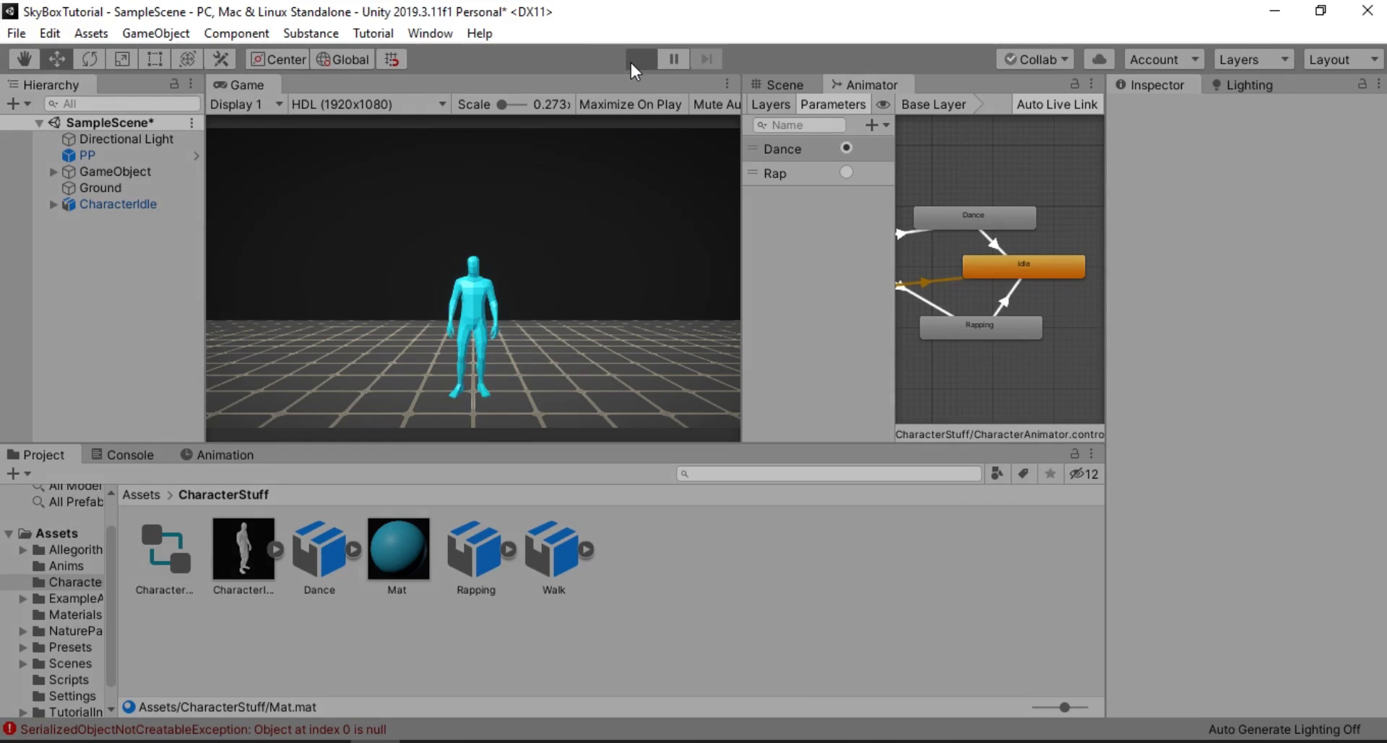
pyautogui.hotkey('shift', 'space')
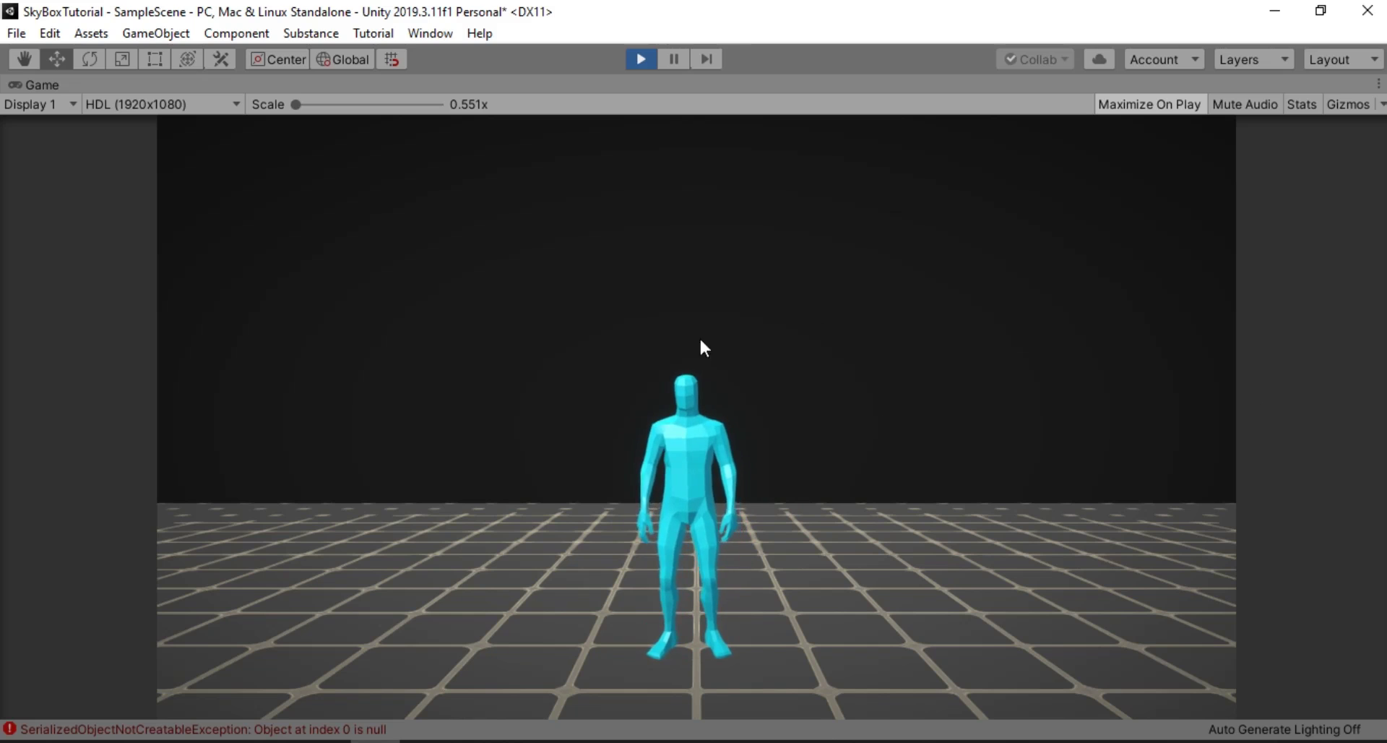
pyautogui.click(639, 61)
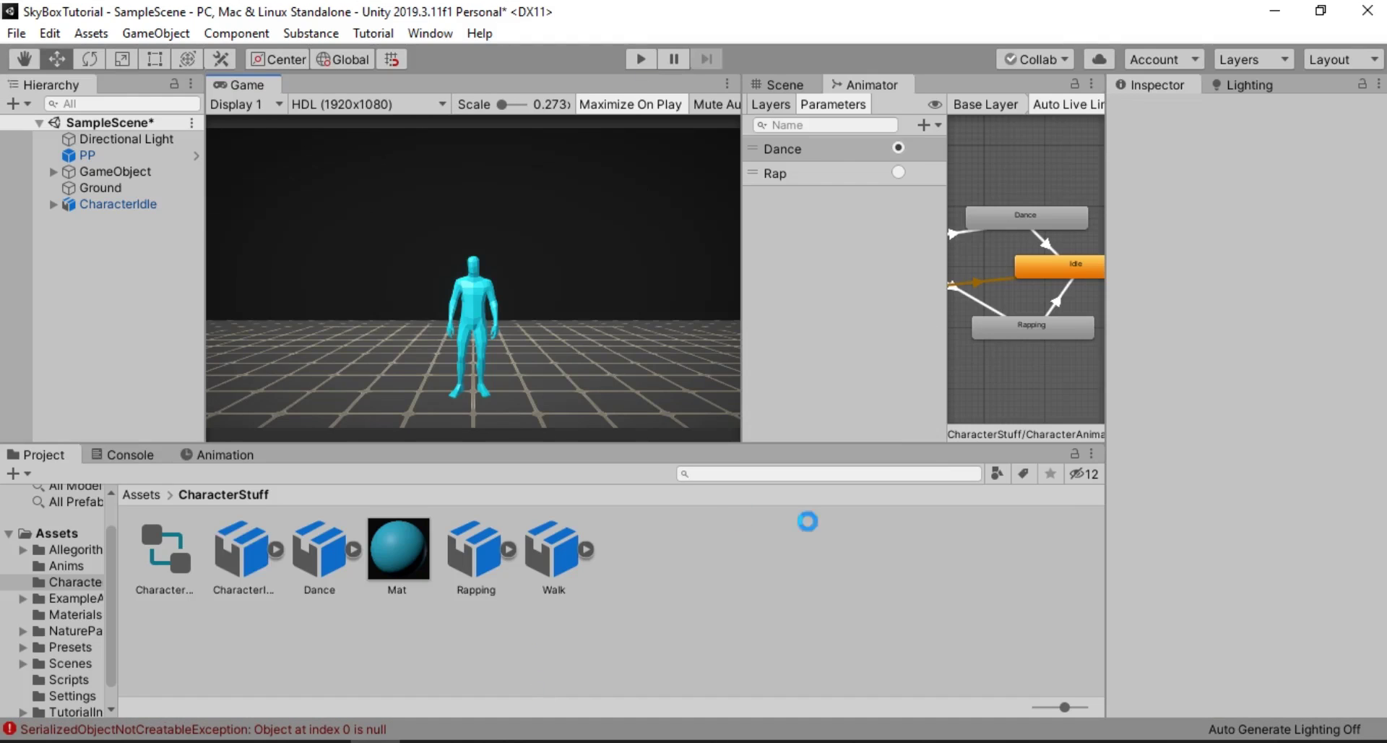